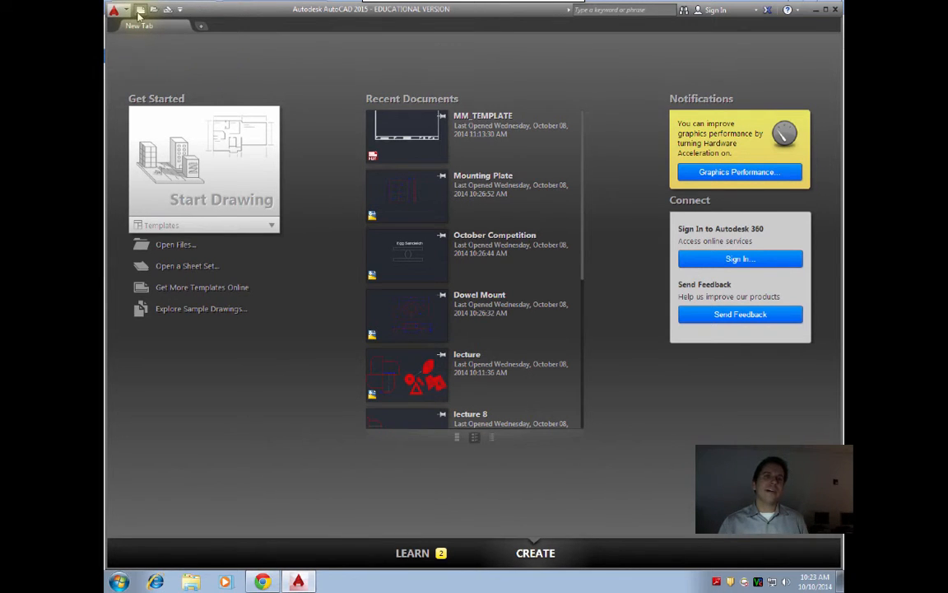
Step: Create a new drawing from the MM_TEMPLATE drawing template
left_click(140, 10)
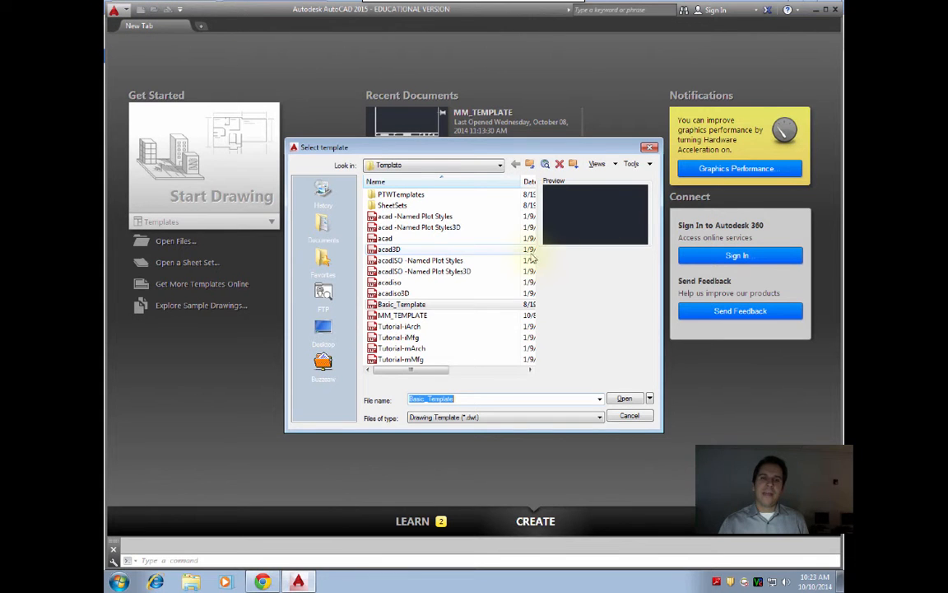
left_click(401, 318)
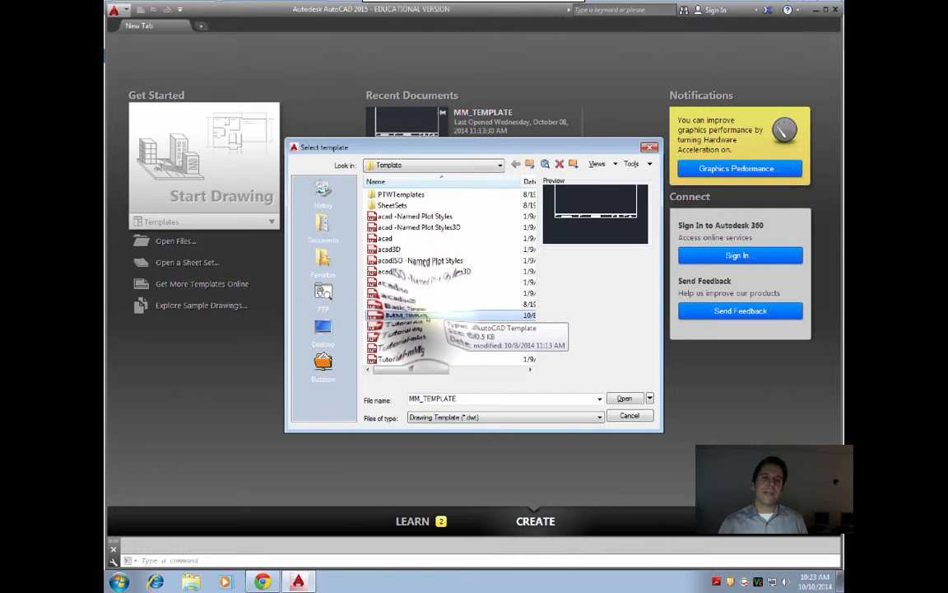
double_click(427, 318)
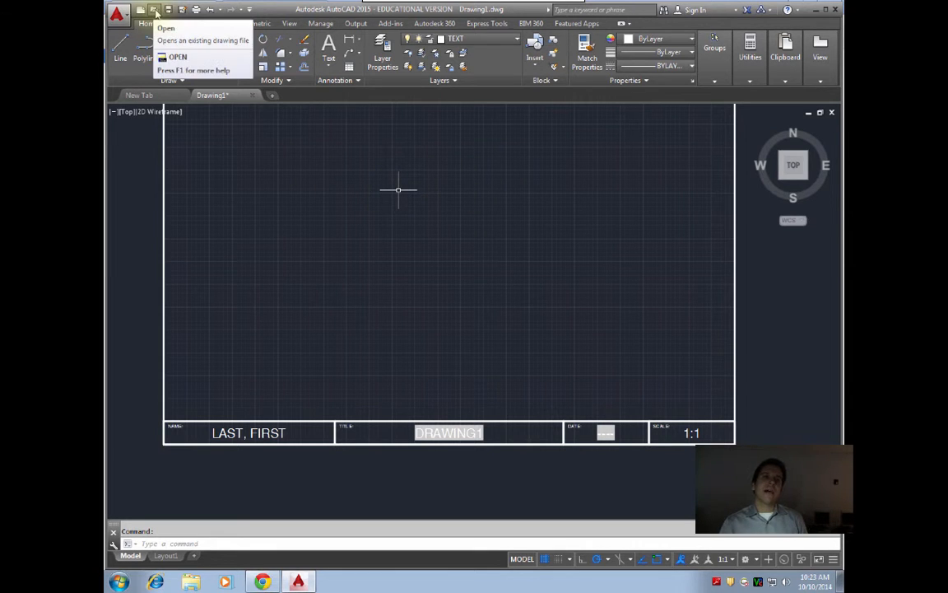
Step: Save the drawing in My Documents under the file name "Lecture Mirror & Hatch"
left_click(181, 9)
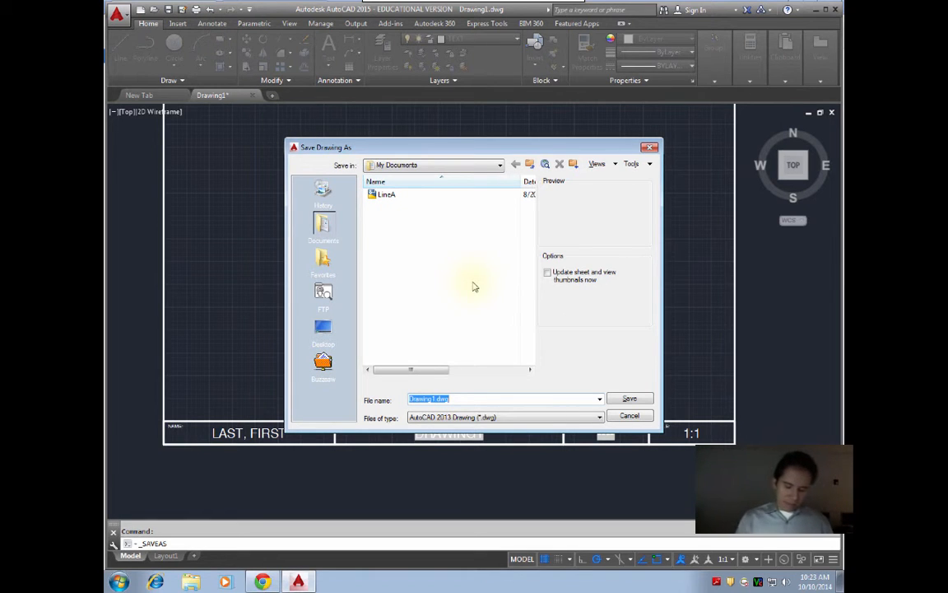
type("Lecture Mirror & Hatch")
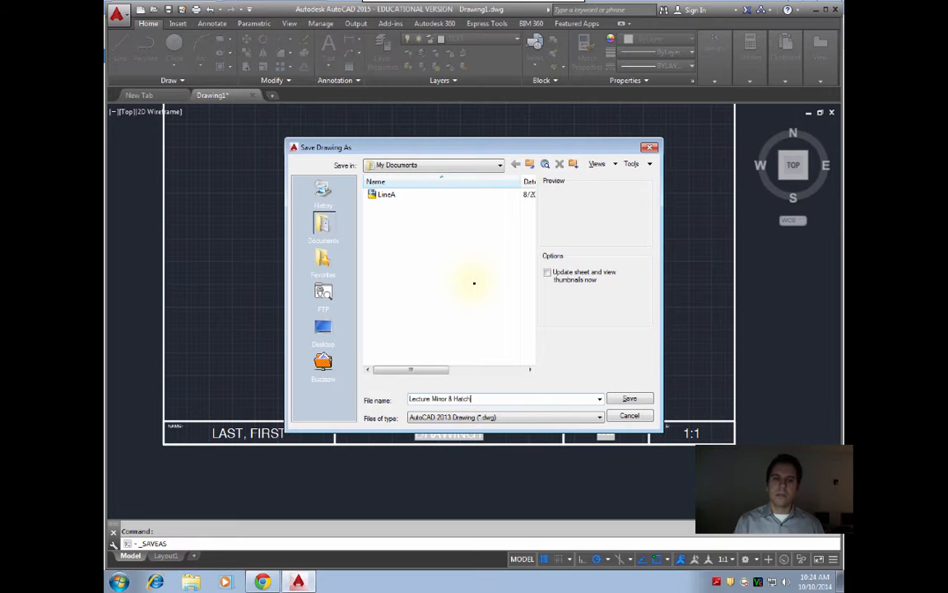
left_click(630, 398)
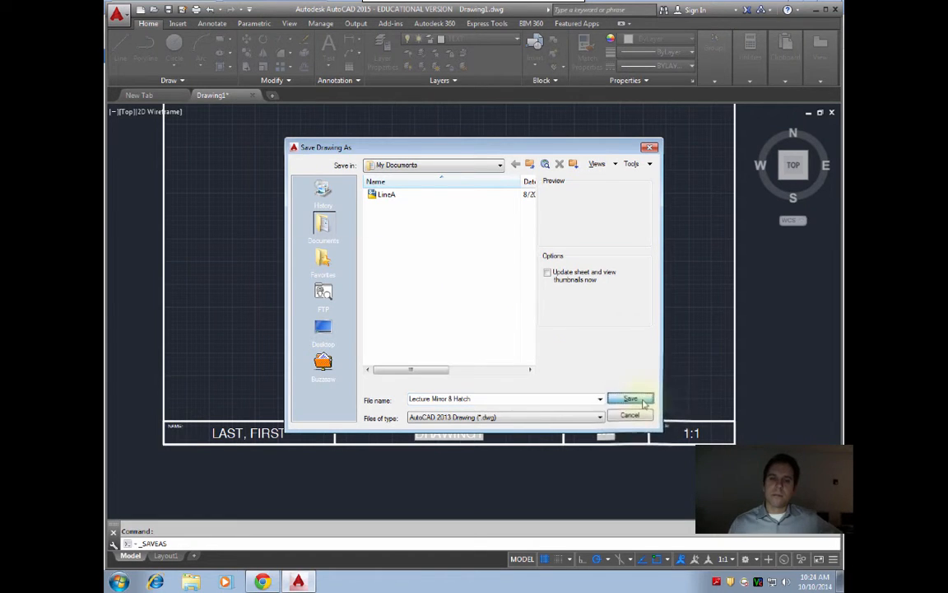
Step: Examine the title, date and scale fields in the title block, then fit the whole sheet in view
left_click(479, 310)
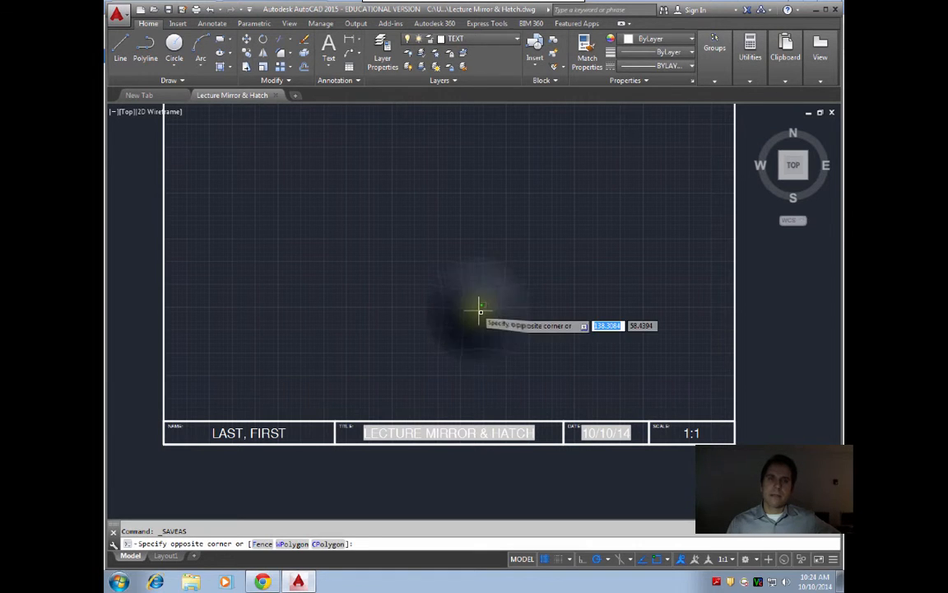
left_click(367, 436)
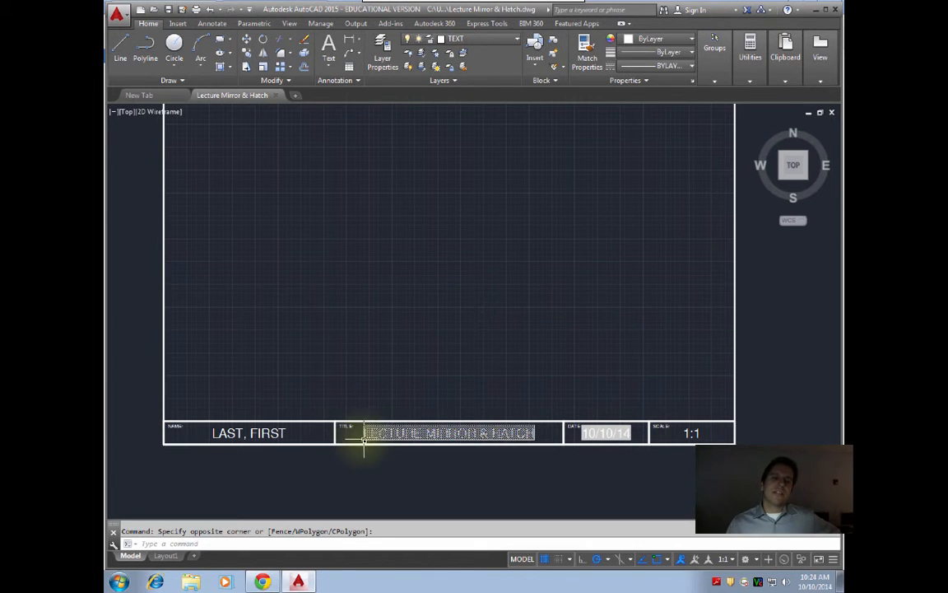
double_click(445, 438)
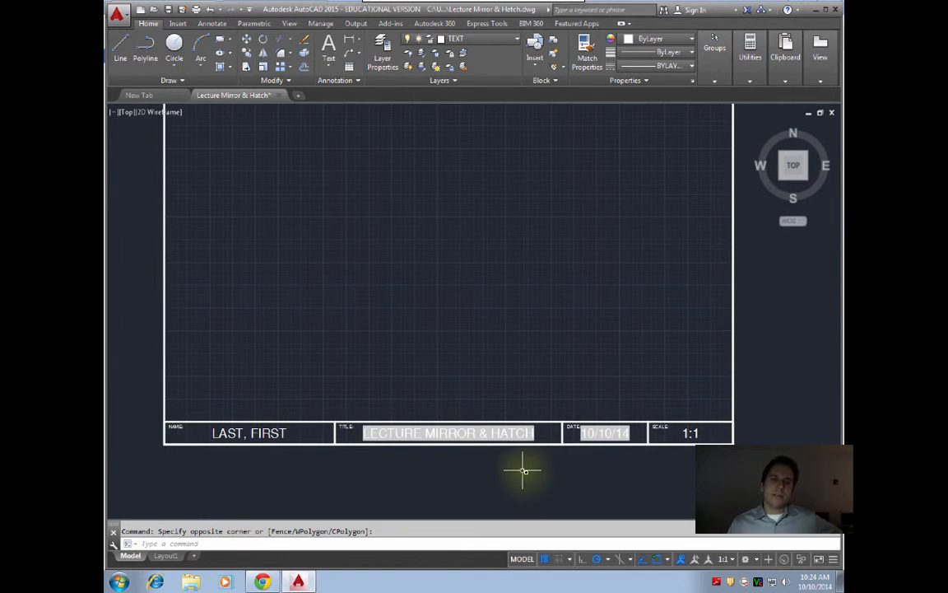
left_click(437, 454)
scroll(442, 453, "up", 2)
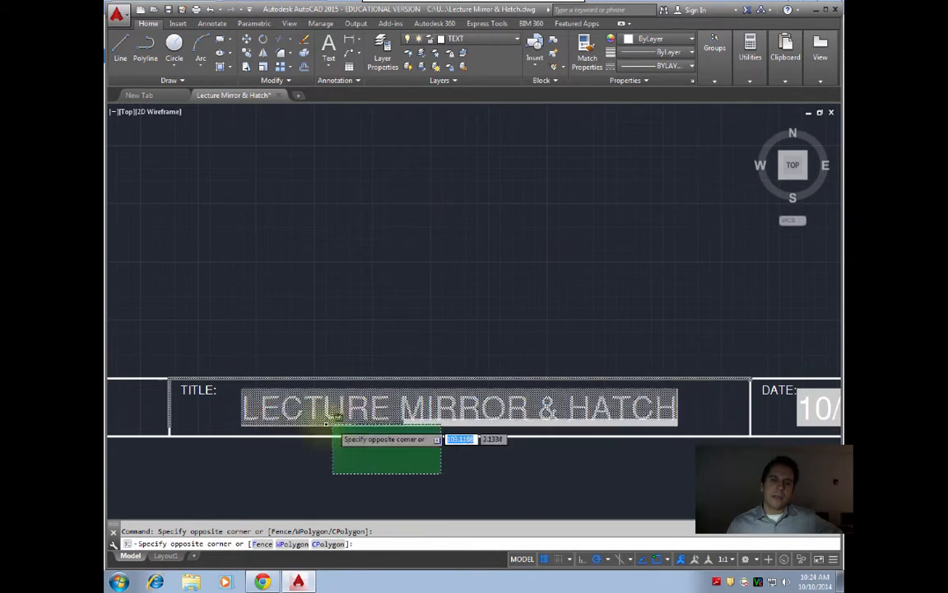
left_click(573, 512)
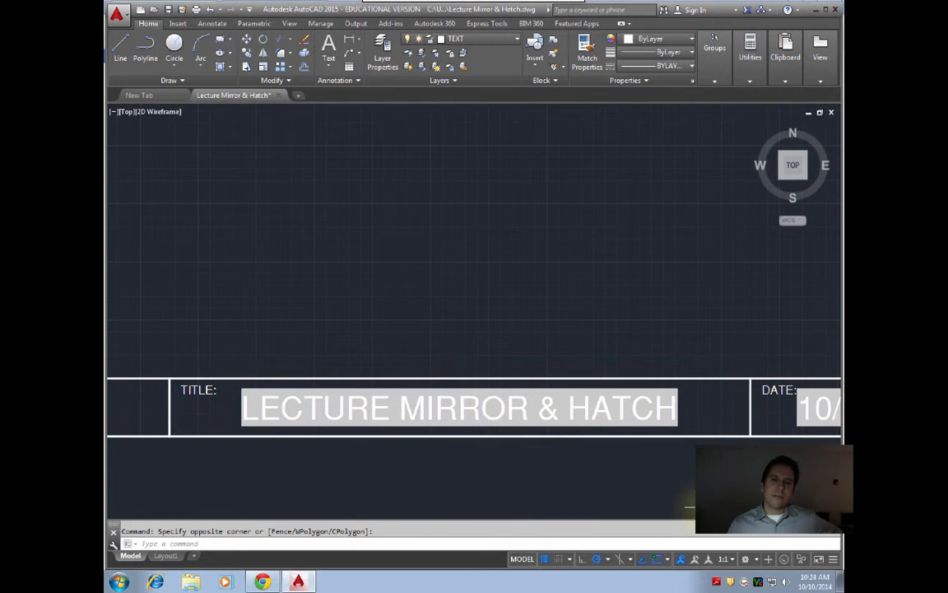
middle_click_drag(690, 505, 288, 501)
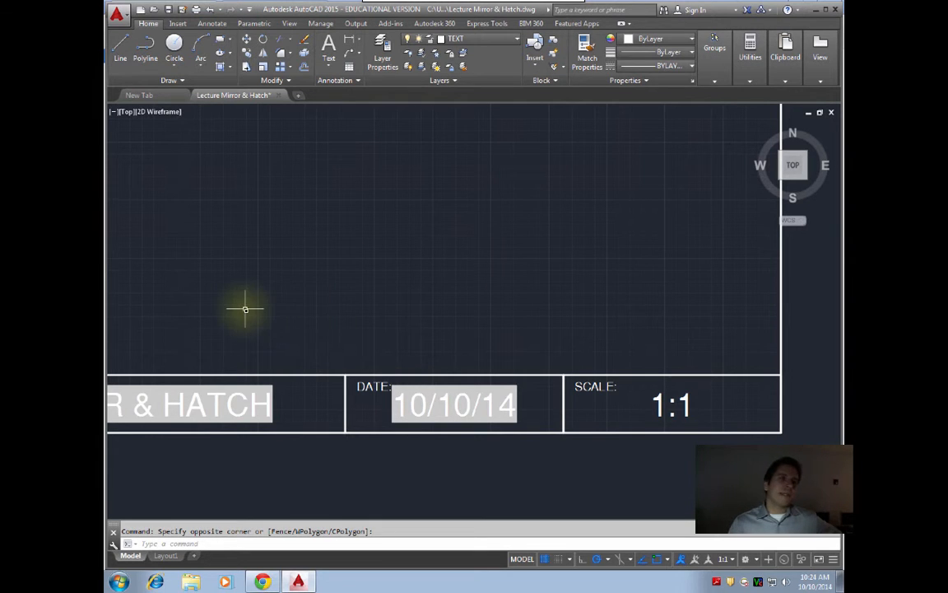
scroll(246, 310, "up", 2)
scroll(246, 309, "down", 2)
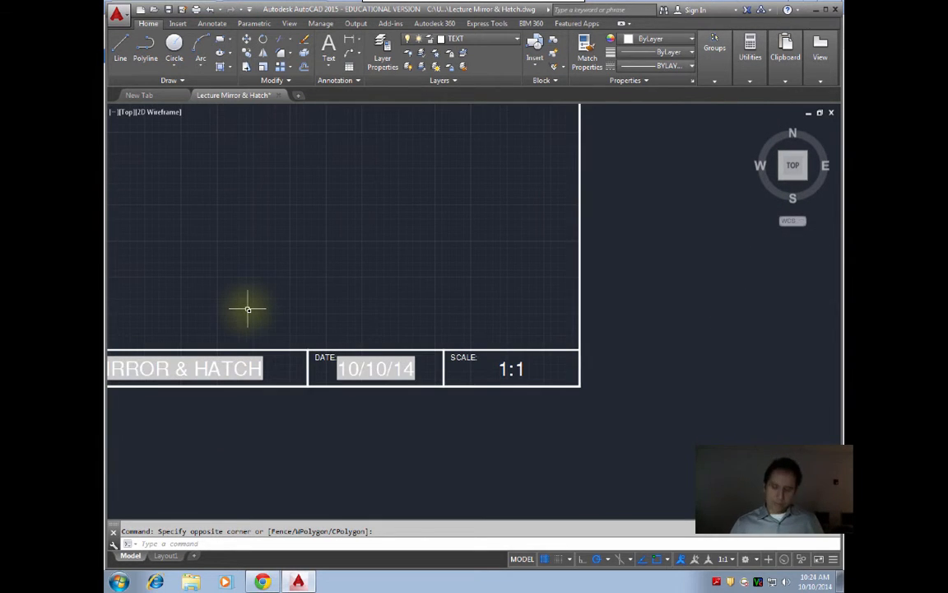
middle_click(255, 309)
middle_click(255, 309)
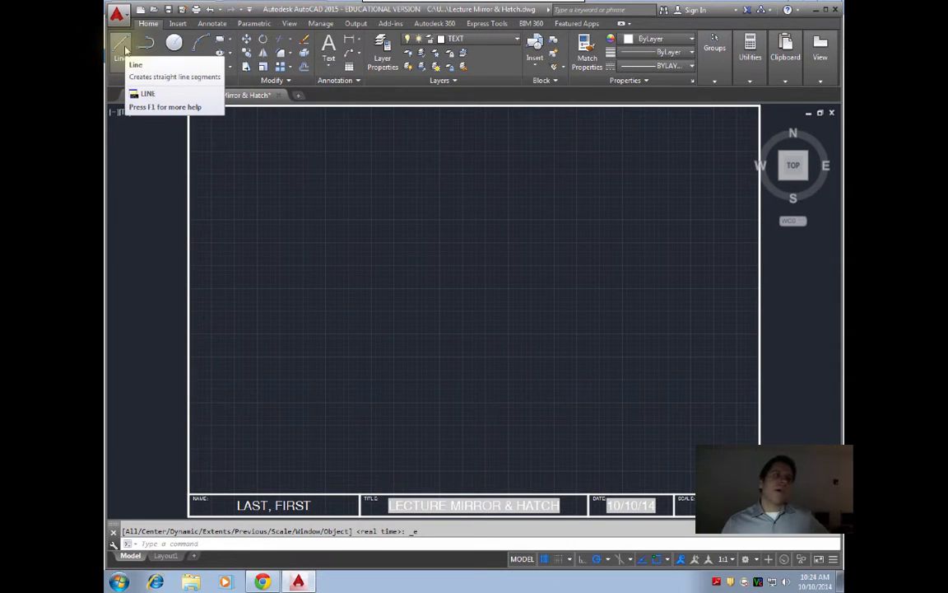
Step: Draw a closed triangle of three lines in the sheet's upper-left area, with a vertical right side and its apex pointing left
left_click(121, 47)
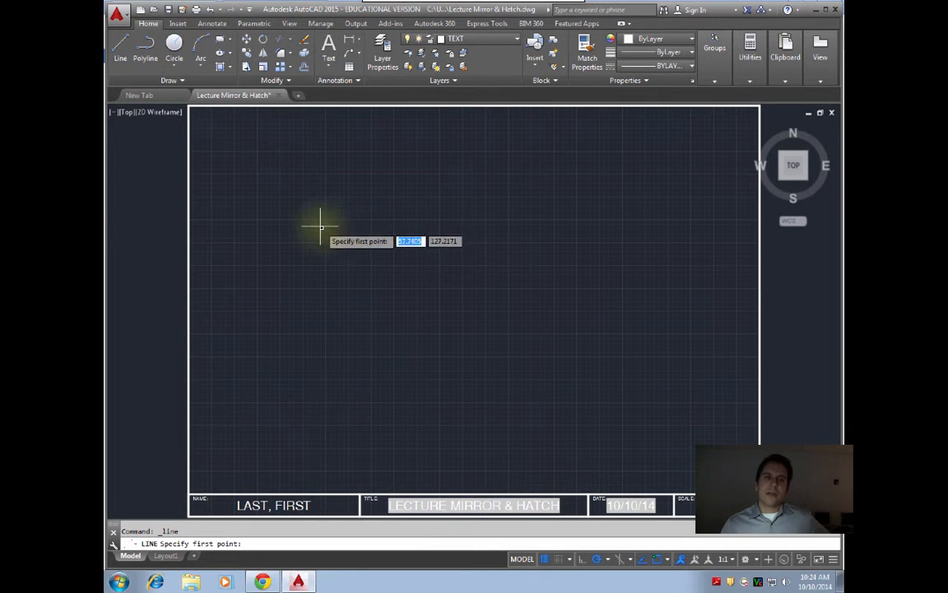
left_click(325, 156)
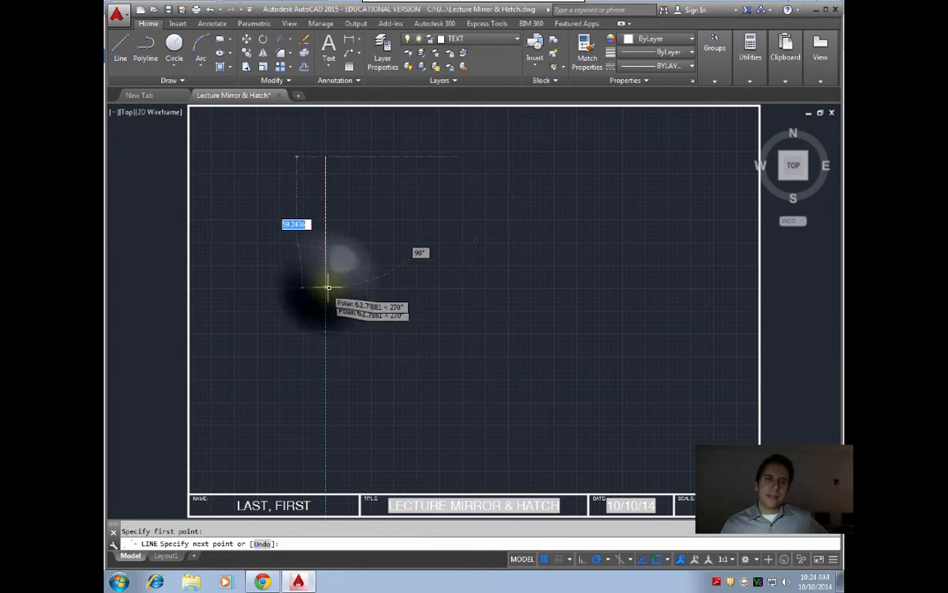
left_click(326, 283)
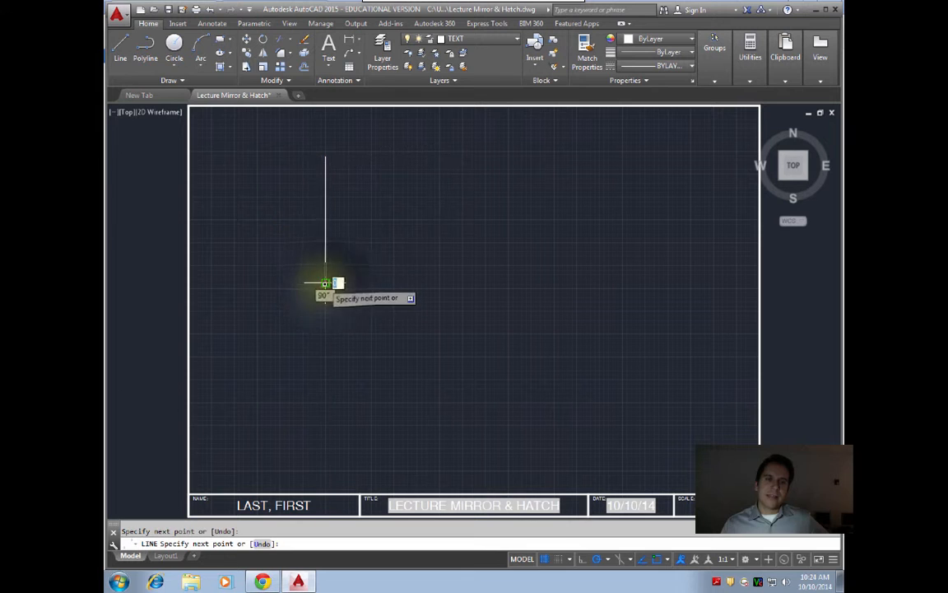
left_click(223, 216)
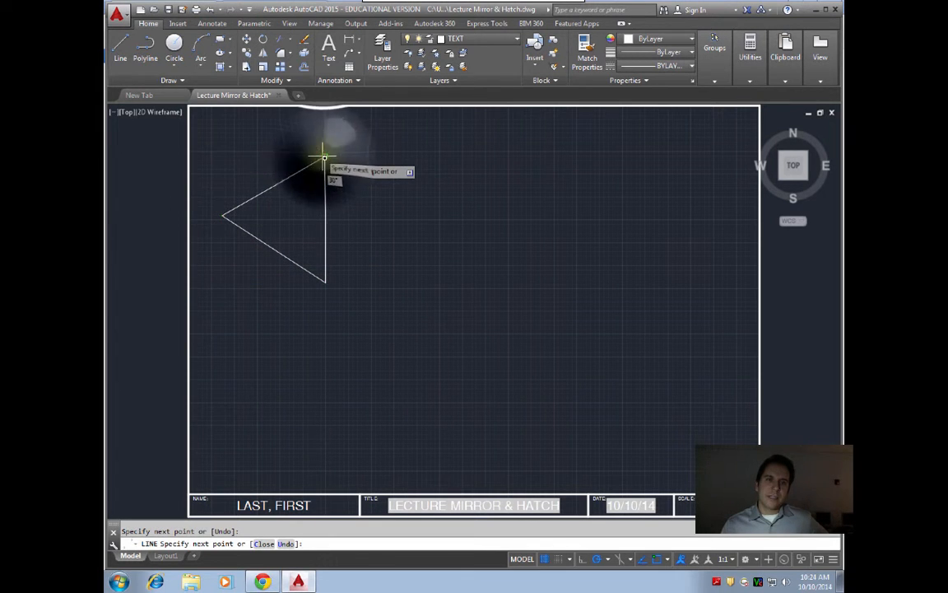
left_click(324, 157)
key("Return")
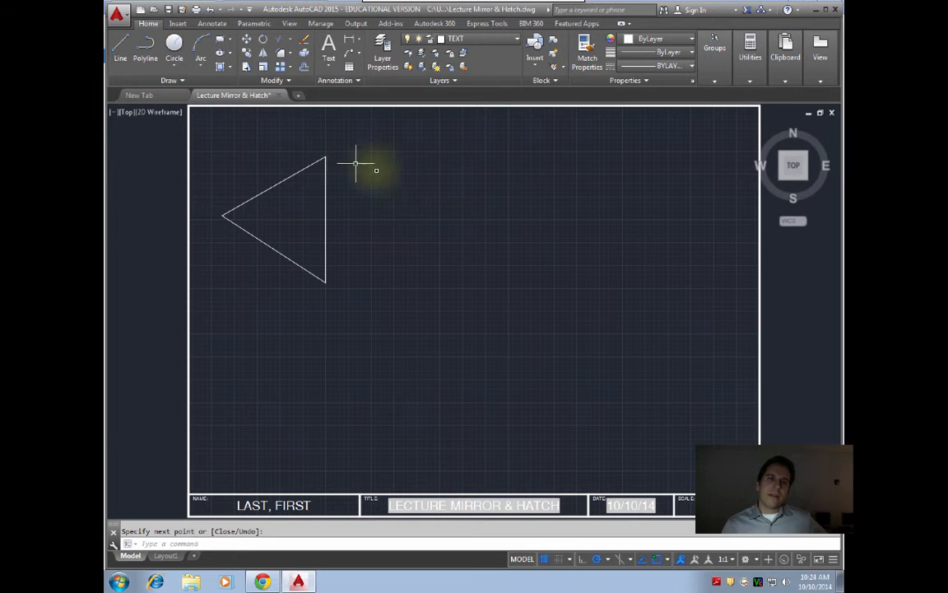
Step: Draw a vertical line just right of the triangle with Ortho mode on, extending above and below the triangle
left_click(120, 51)
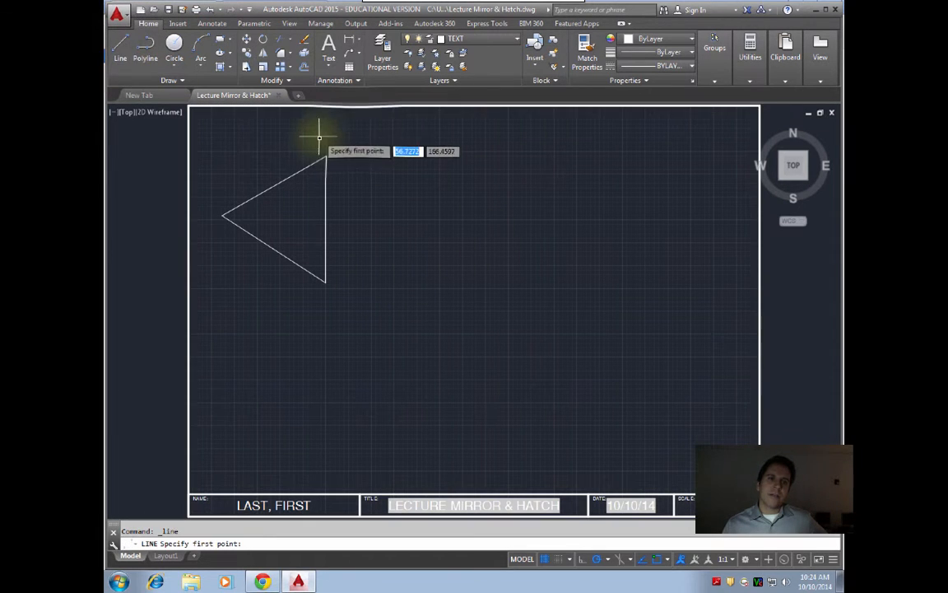
left_click(355, 136)
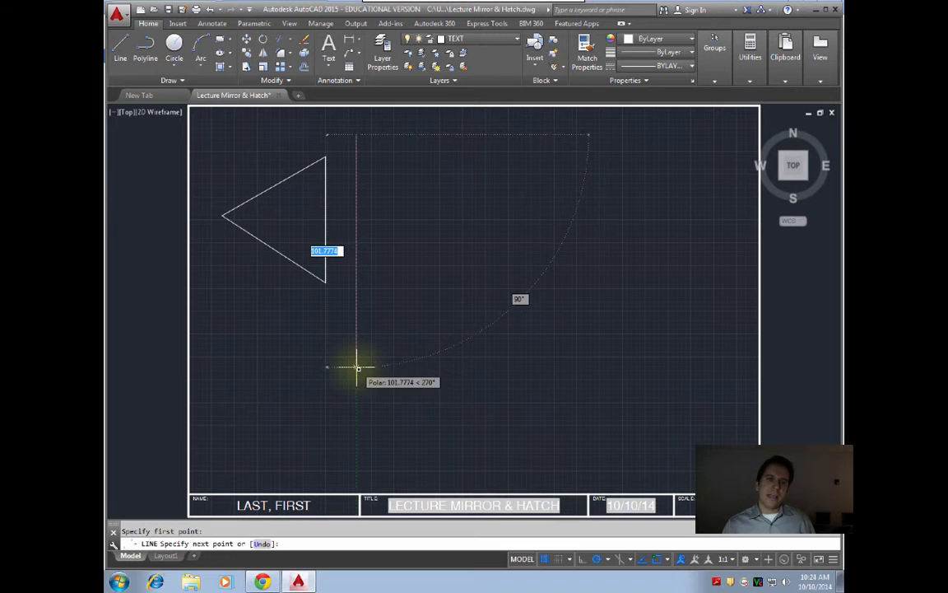
left_click(581, 559)
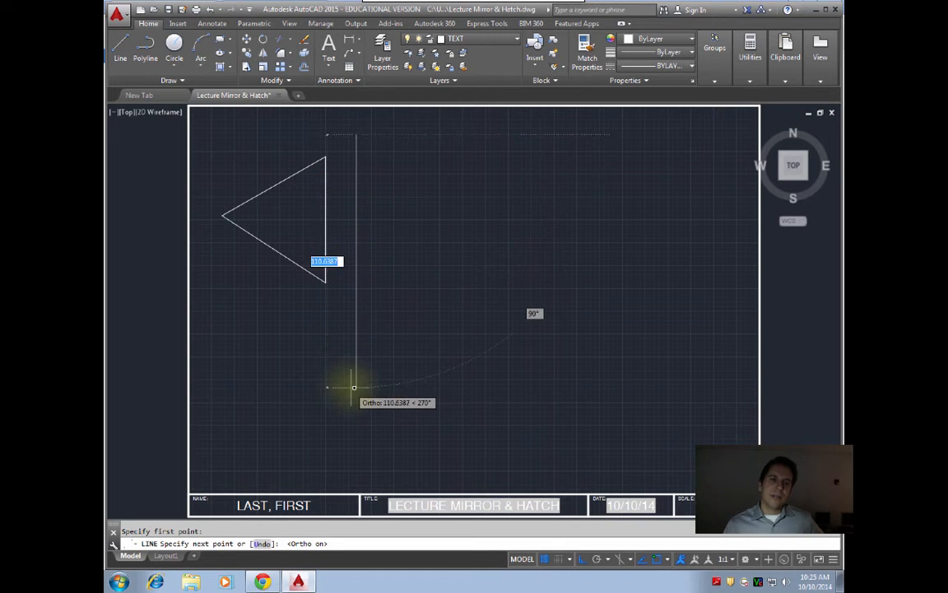
left_click(356, 359)
key("Return")
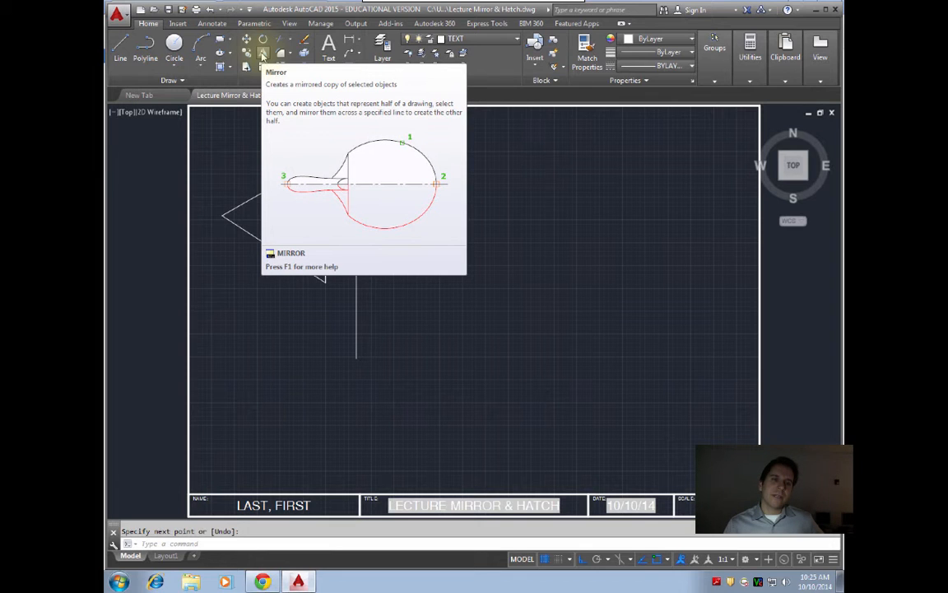
Step: Mirror the triangle across the vertical line beside it, keeping the source objects
left_click(497, 236)
left_click(493, 226)
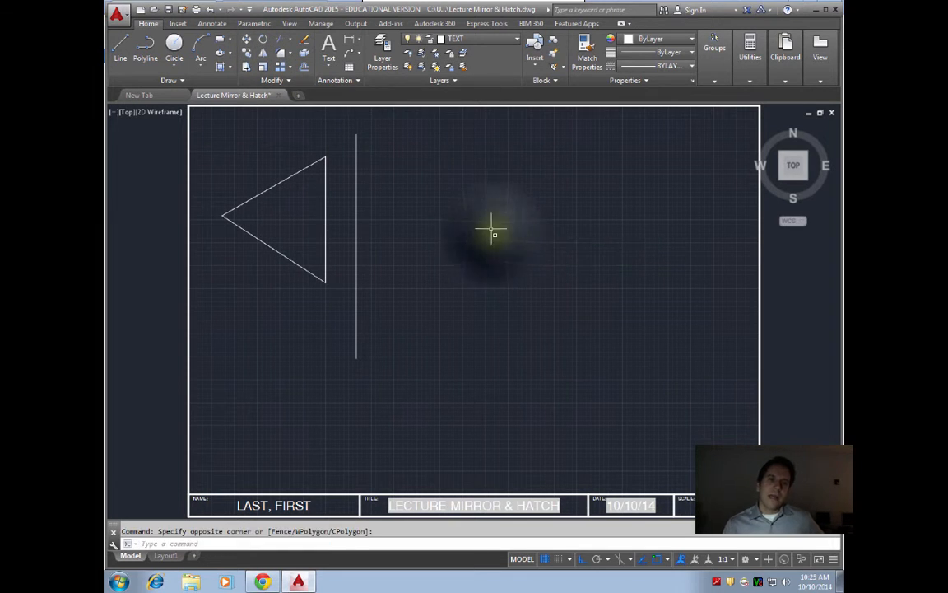
left_click(343, 311)
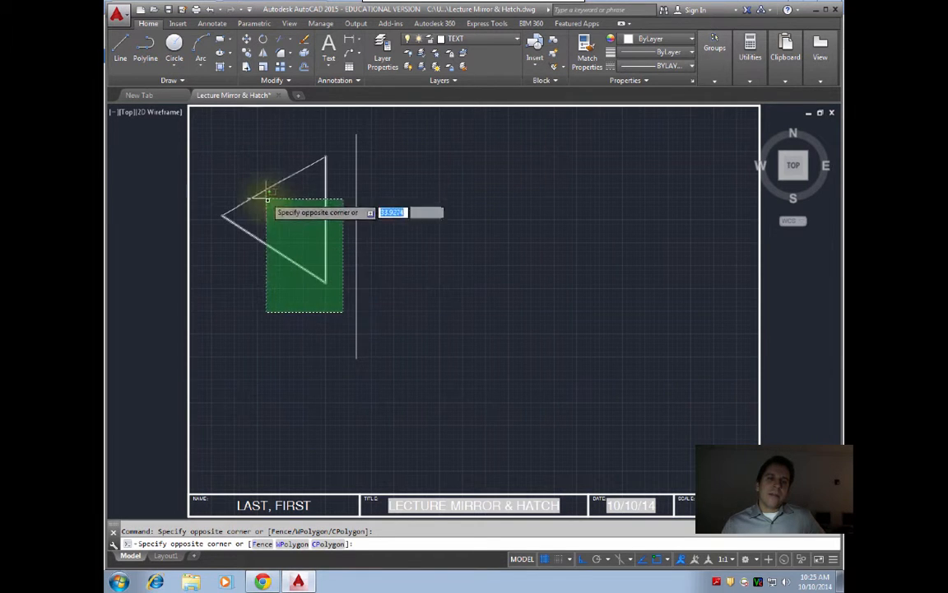
left_click(255, 161)
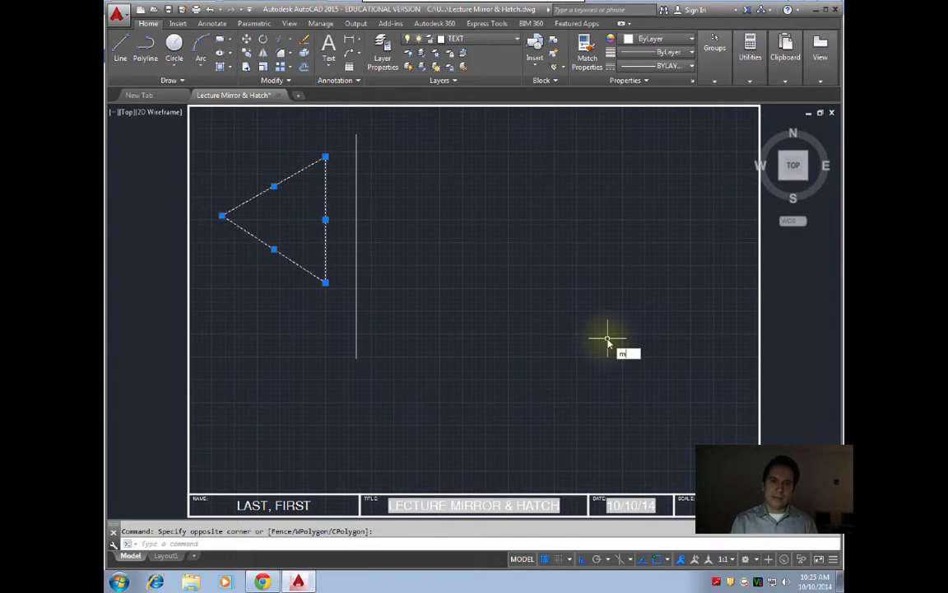
type("irror")
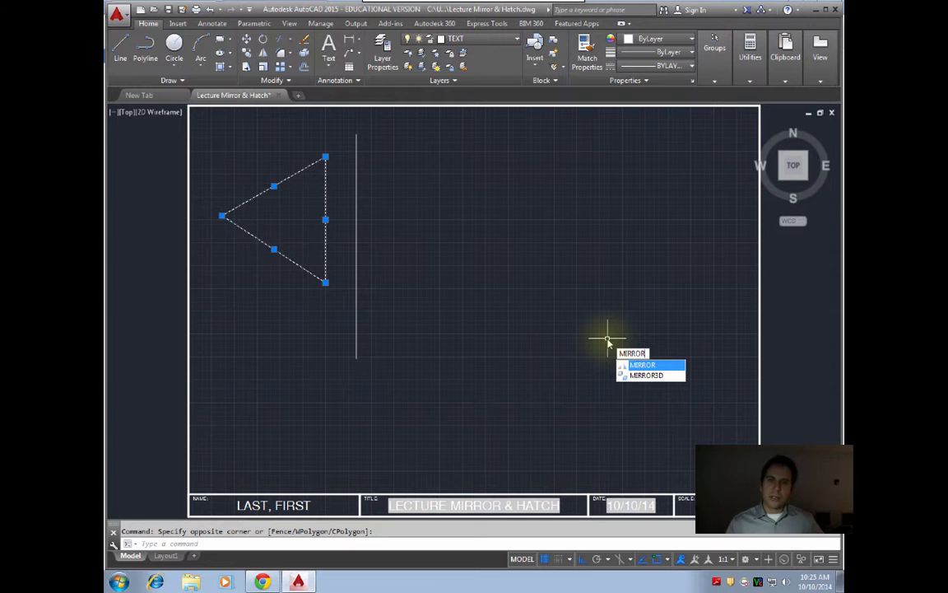
key("Return")
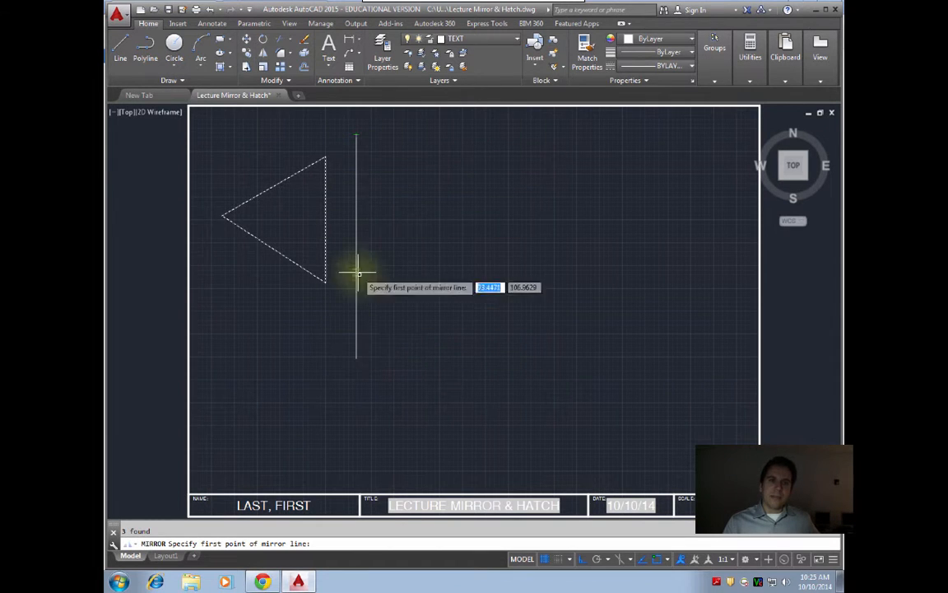
left_click(355, 134)
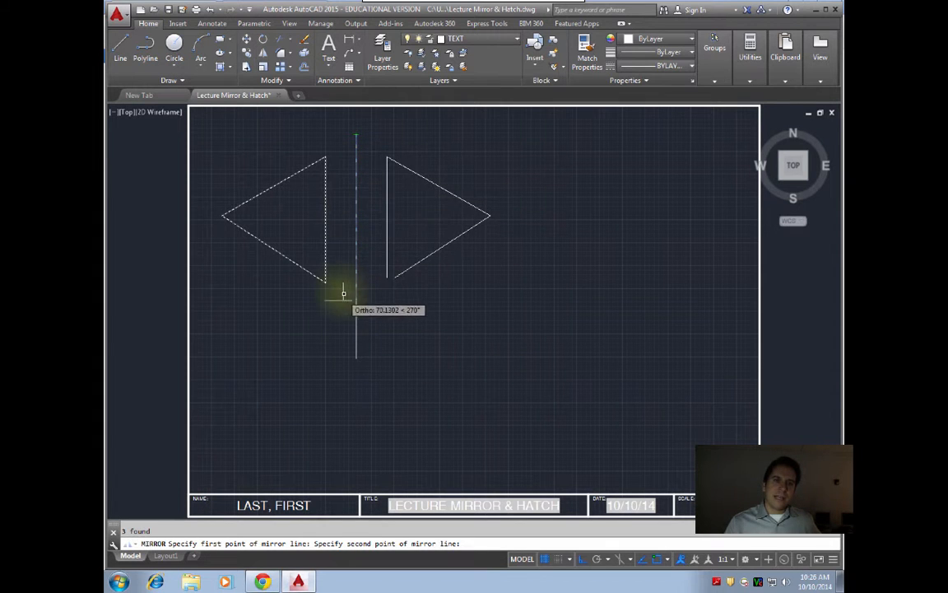
left_click(353, 344)
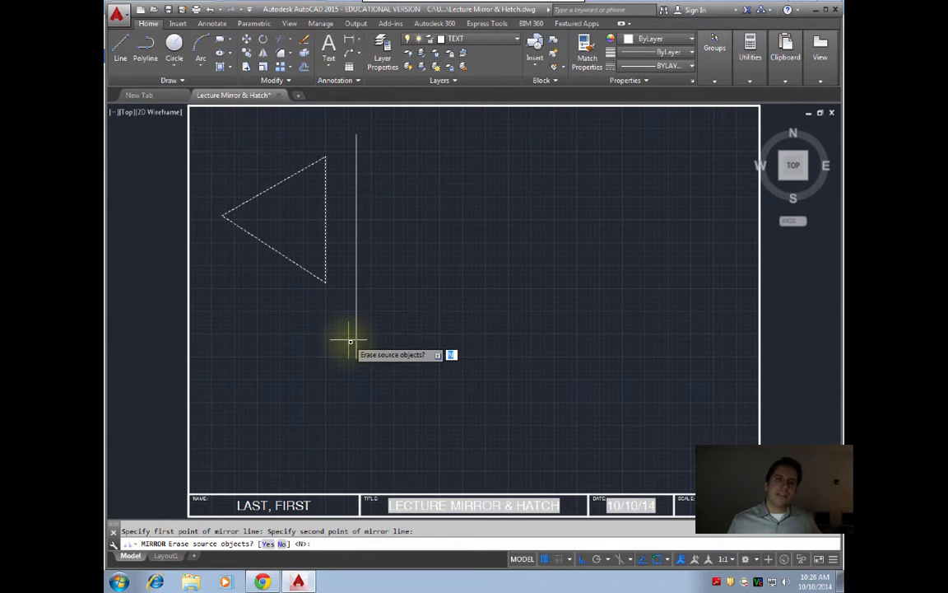
key("Return")
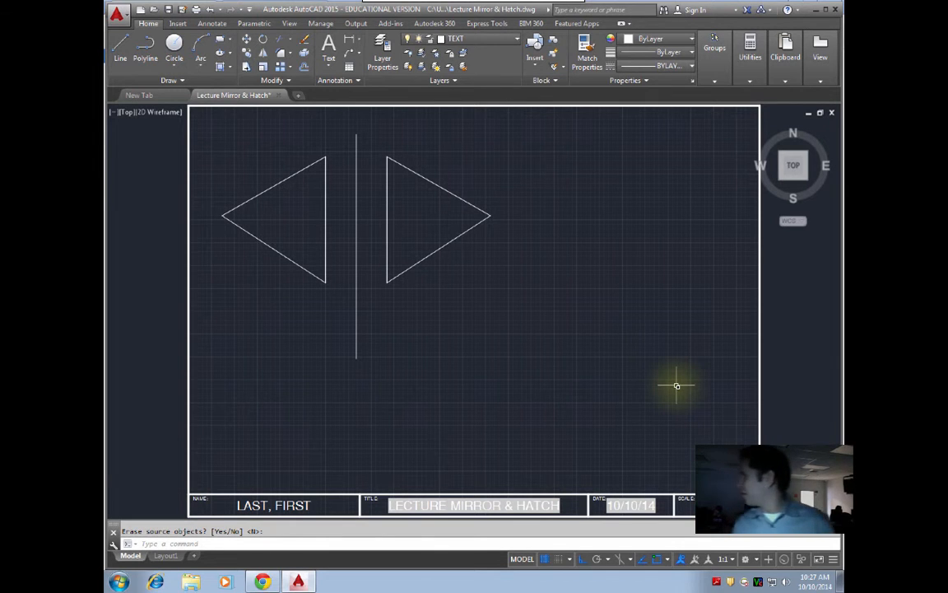
Step: Erase the mirrored triangle and the vertical mirror line
left_click(479, 325)
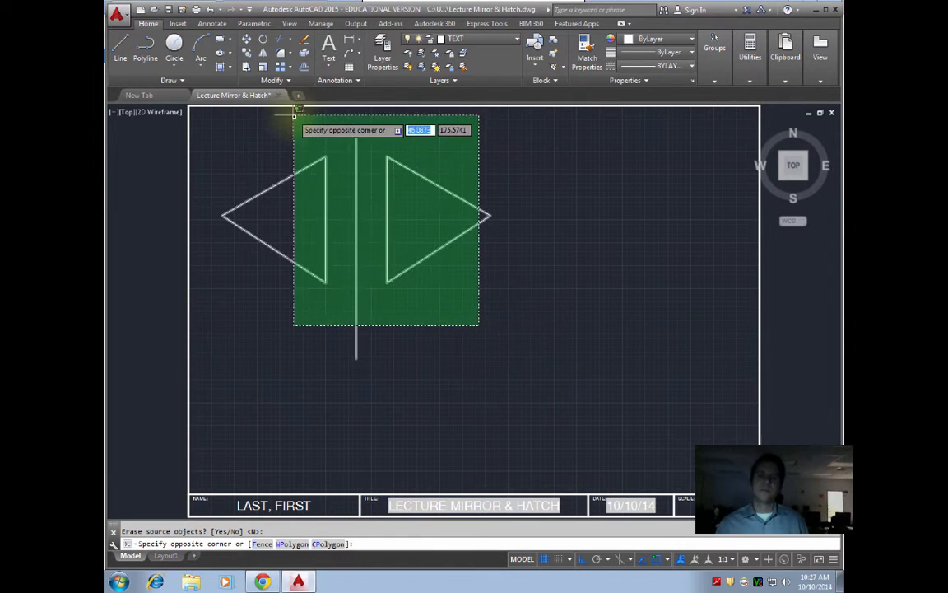
left_click(343, 117)
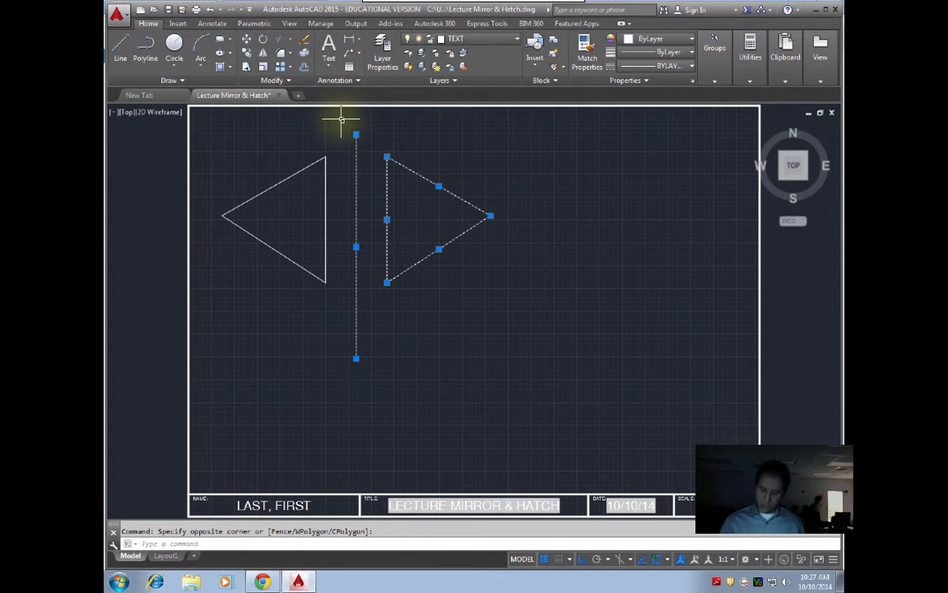
key("Delete")
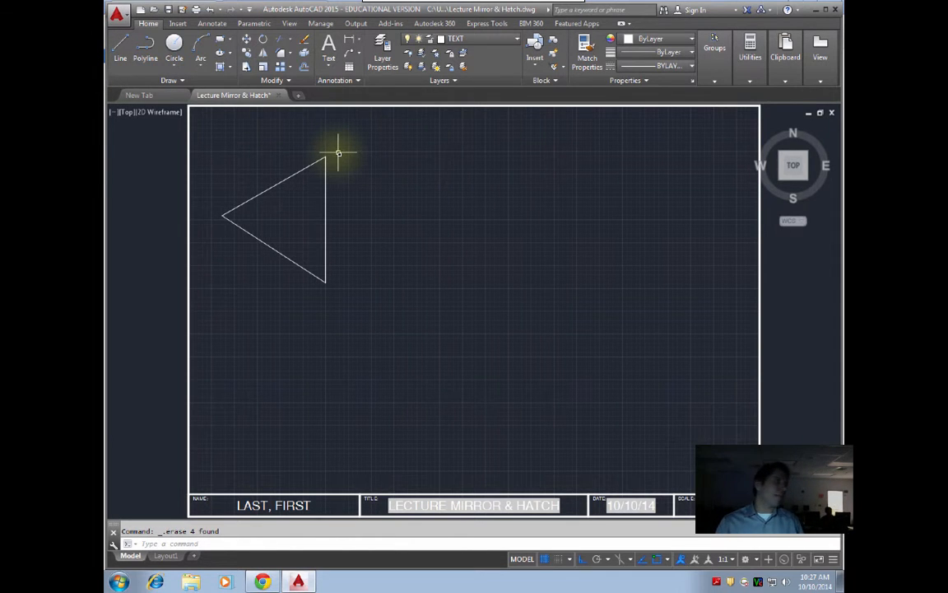
Step: Mirror the triangle across a vertical axis picked to its right with Ortho mode on, keeping the source objects
left_click(355, 298)
left_click(257, 153)
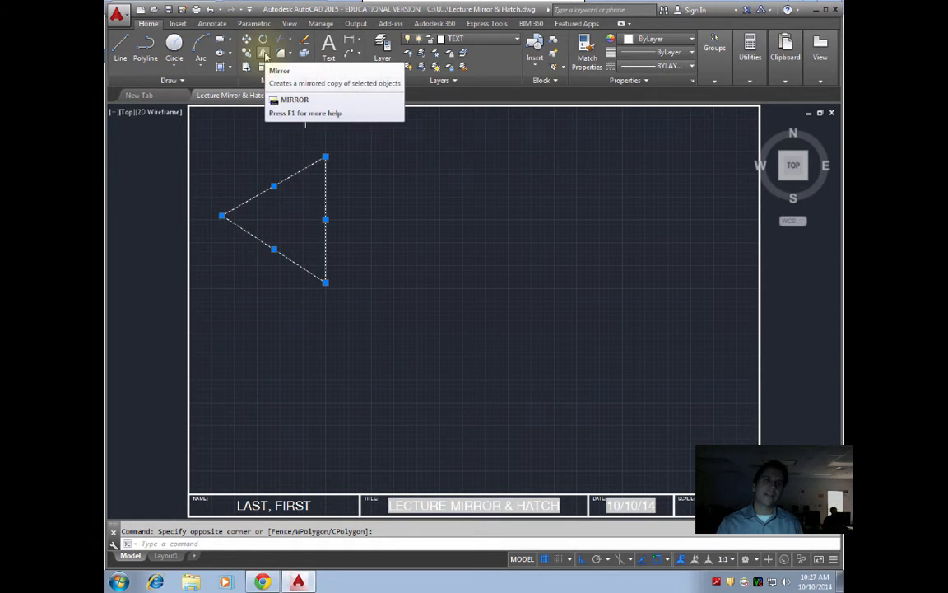
left_click(265, 54)
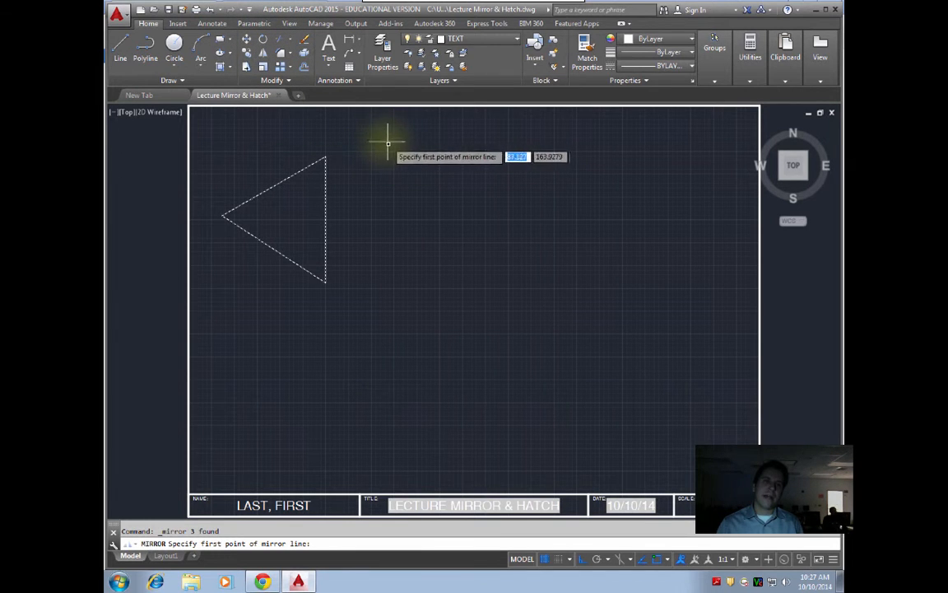
left_click(396, 142)
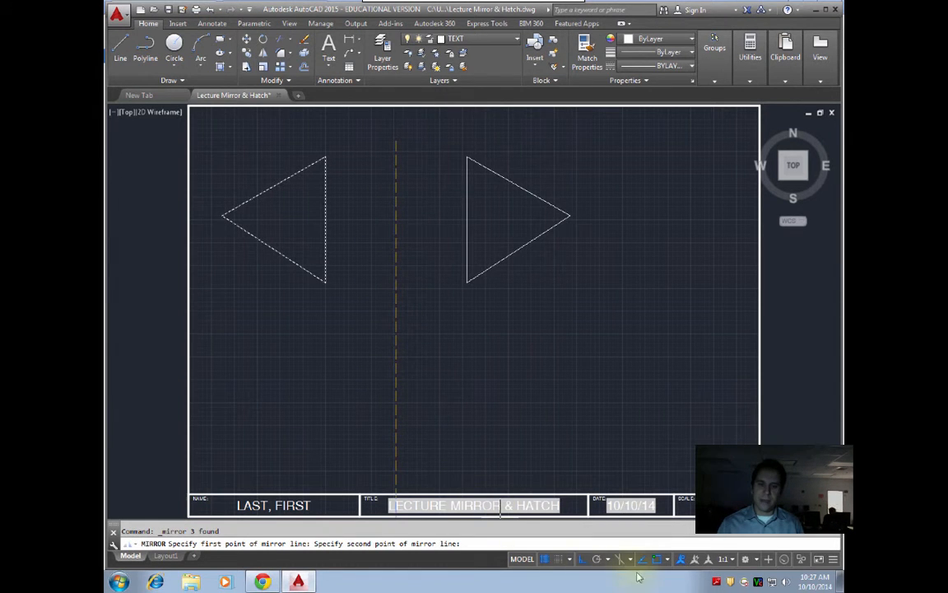
left_click(582, 559)
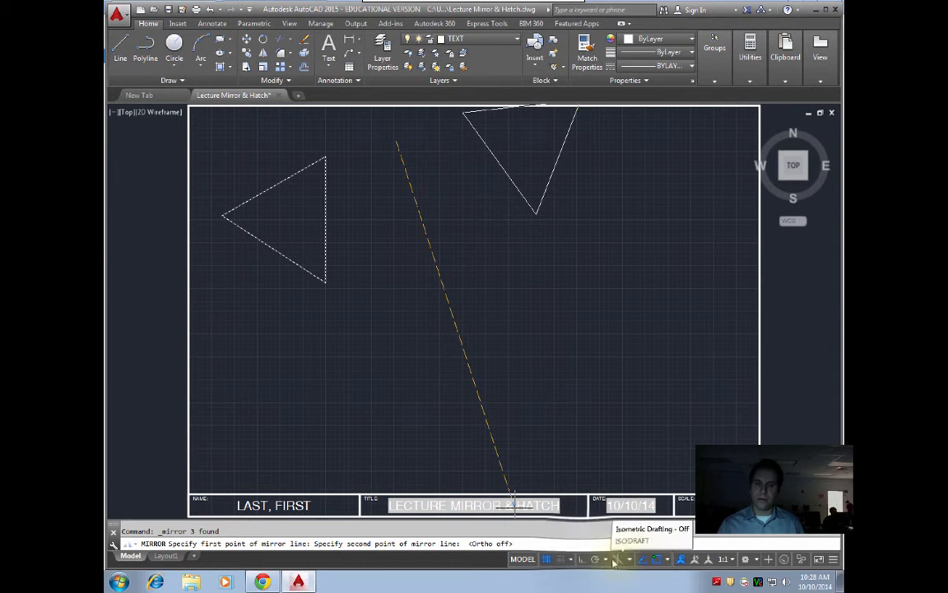
left_click(581, 559)
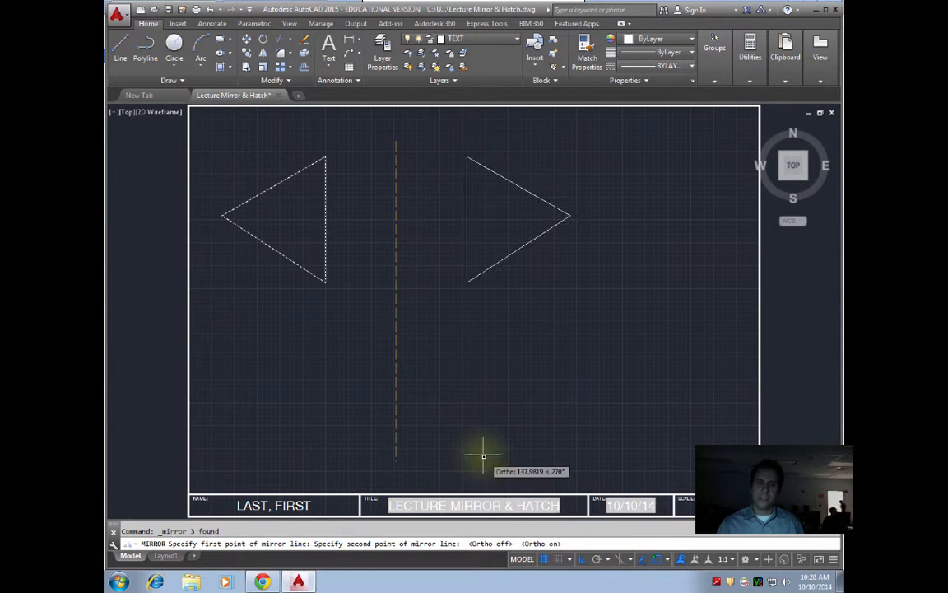
left_click(400, 375)
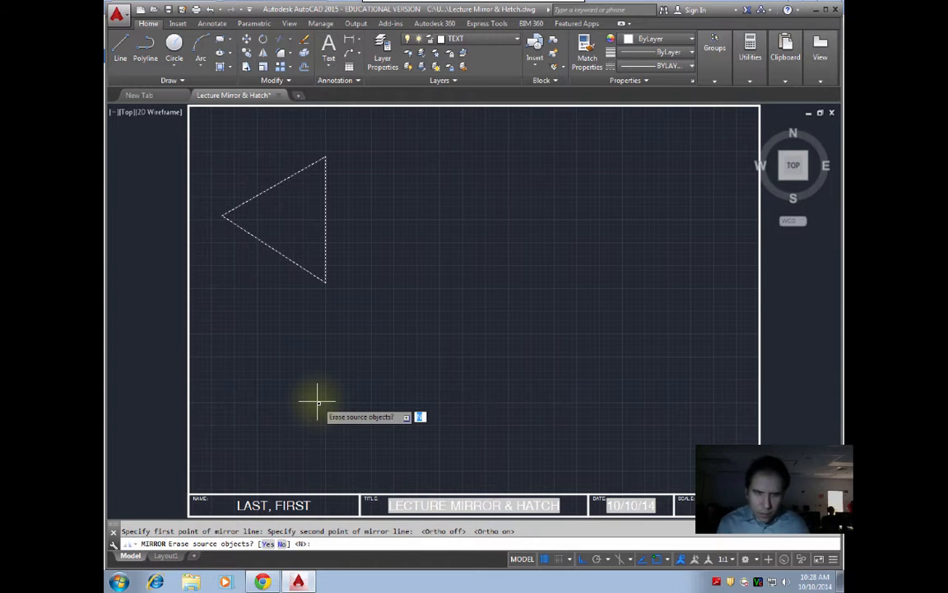
type("n")
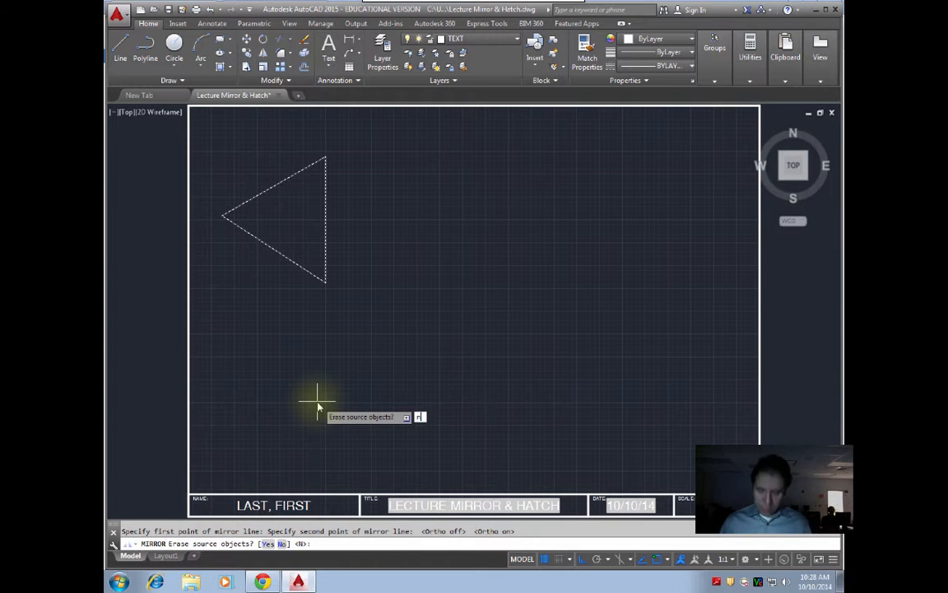
key("Return")
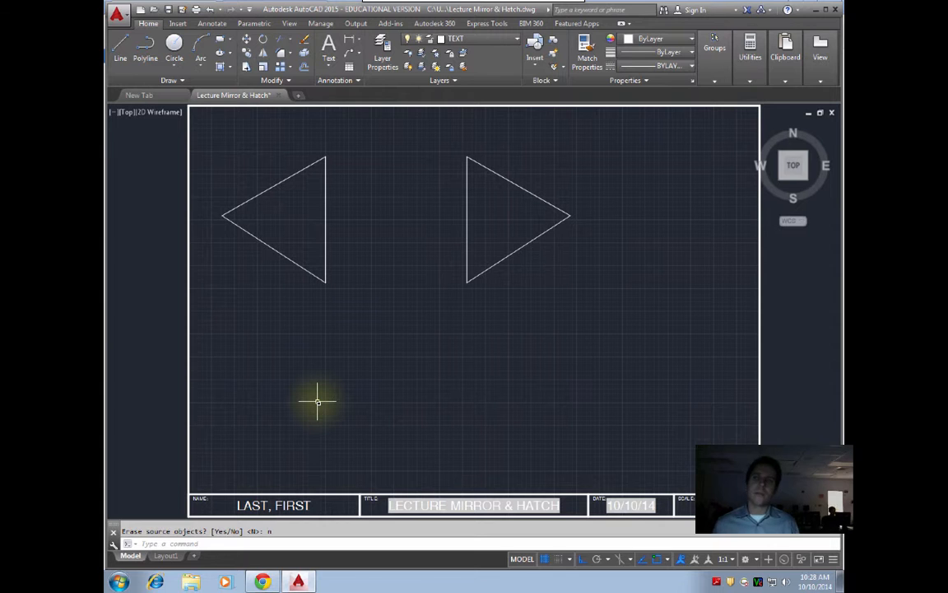
Step: Draw a horizontal line below the two triangles, spanning roughly their combined width
left_click_drag(524, 320, 260, 233)
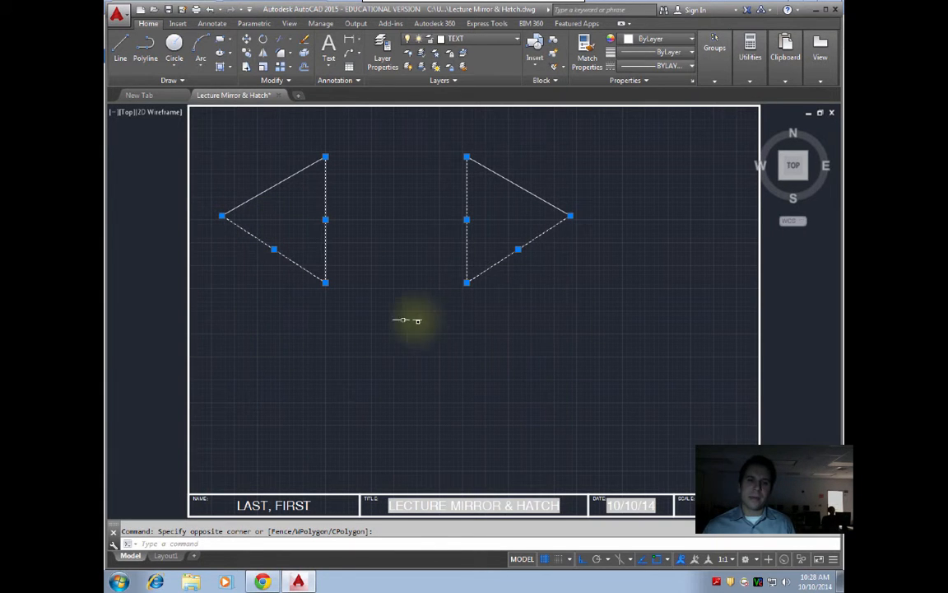
left_click(120, 49)
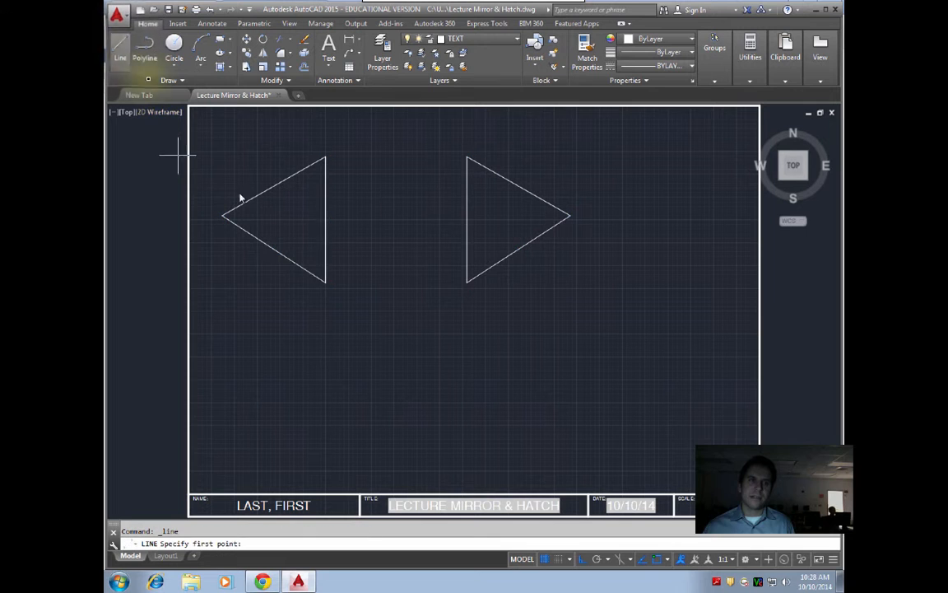
left_click(235, 323)
left_click(579, 325)
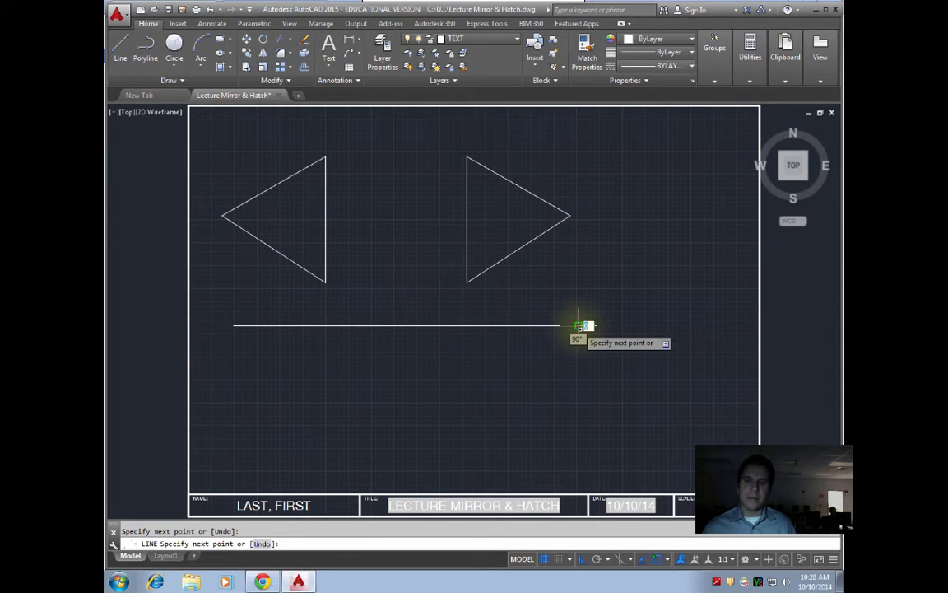
key("Return")
Step: Mirror both triangles downward across the horizontal line, keeping the source objects
left_click(533, 269)
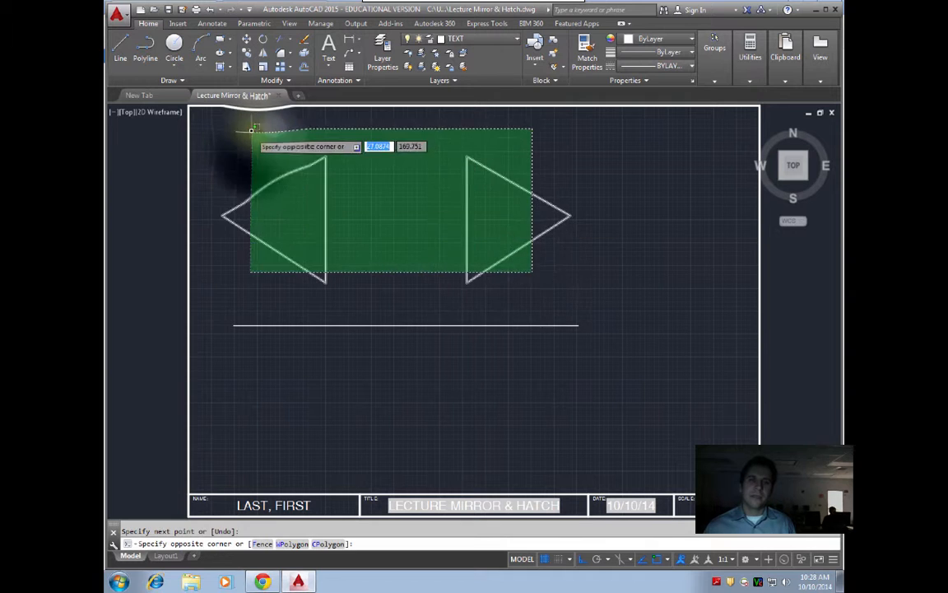
left_click(249, 127)
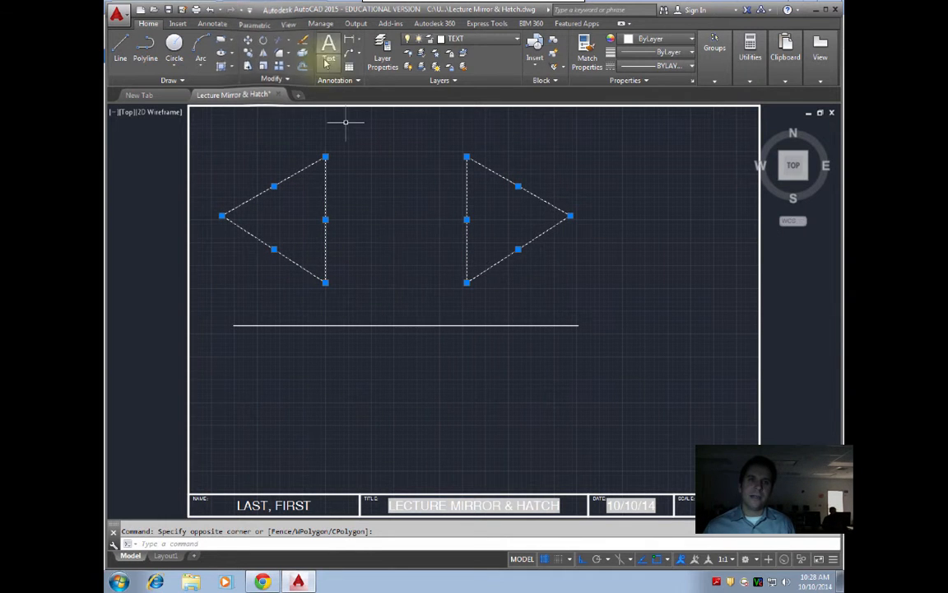
left_click(263, 52)
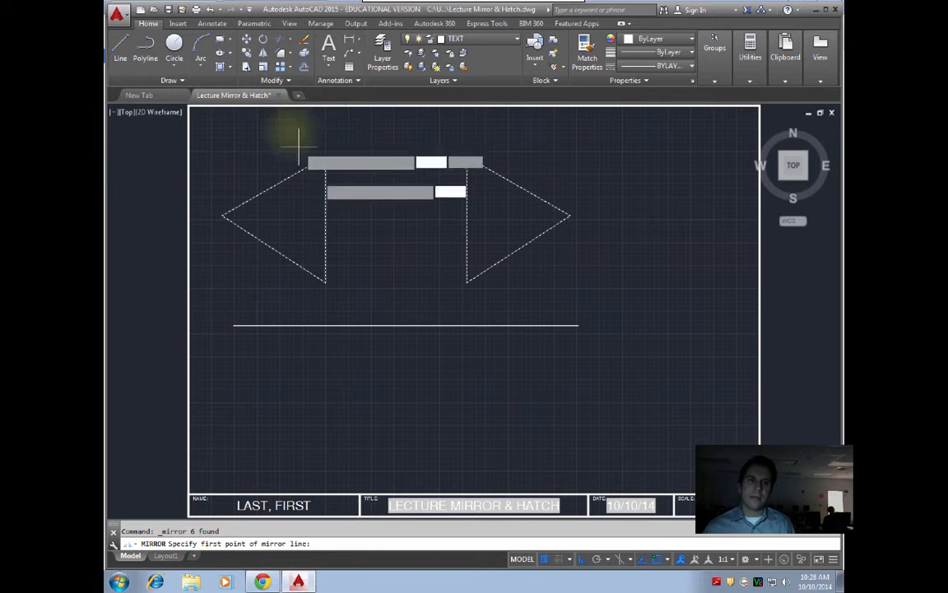
left_click(234, 325)
left_click(546, 324)
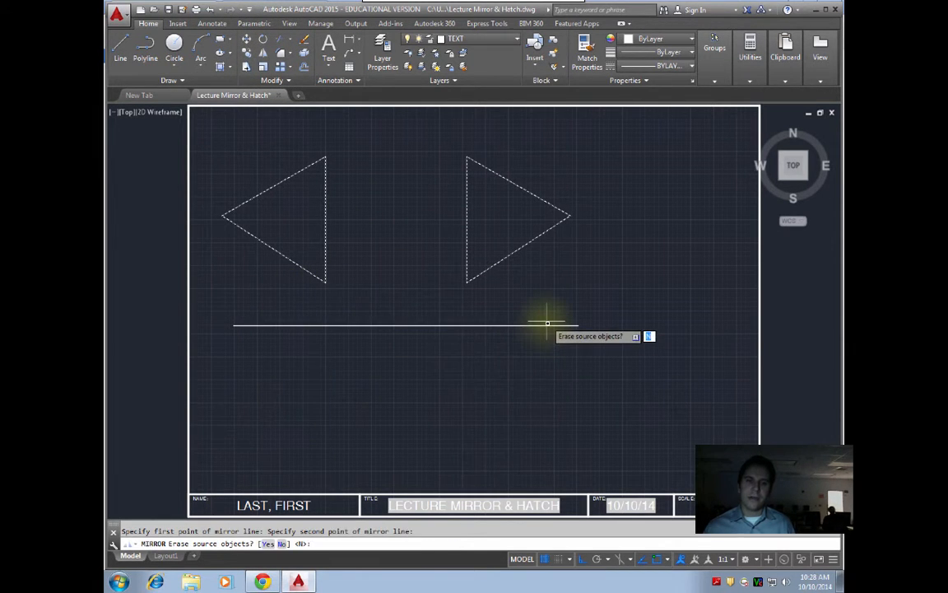
key("Return")
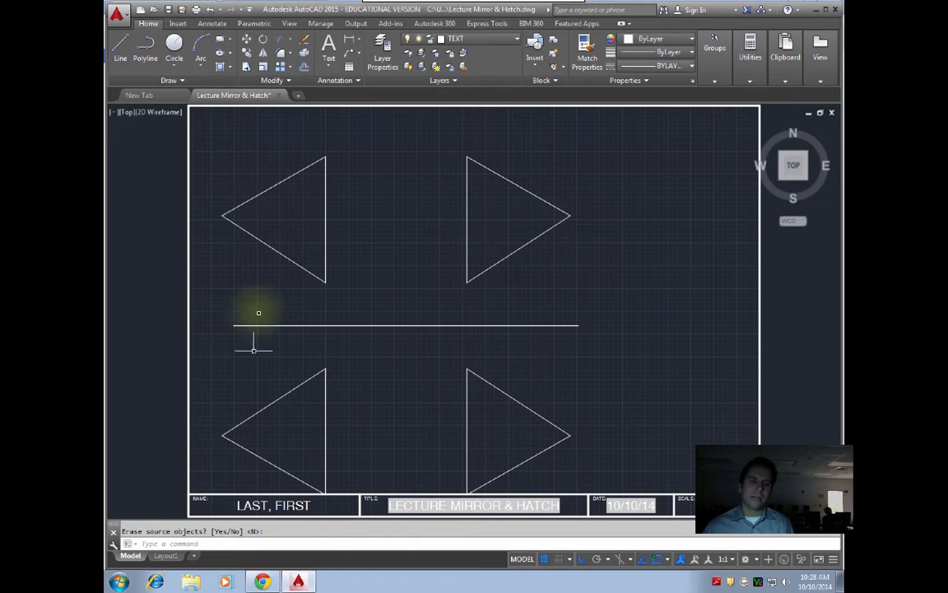
Step: Erase the horizontal line and all triangle sides except the upper-left triangle's sloping top side
left_click(374, 407)
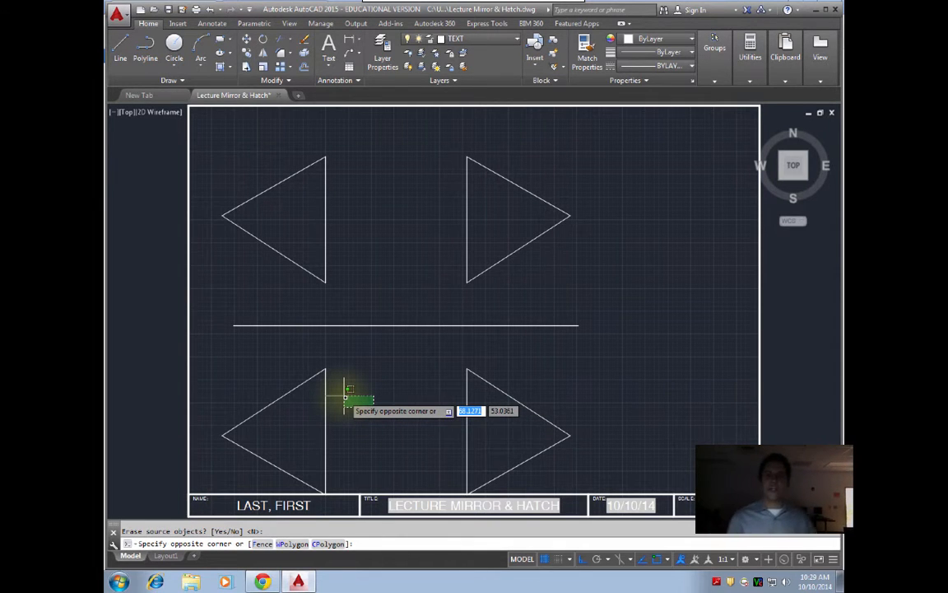
key("Escape")
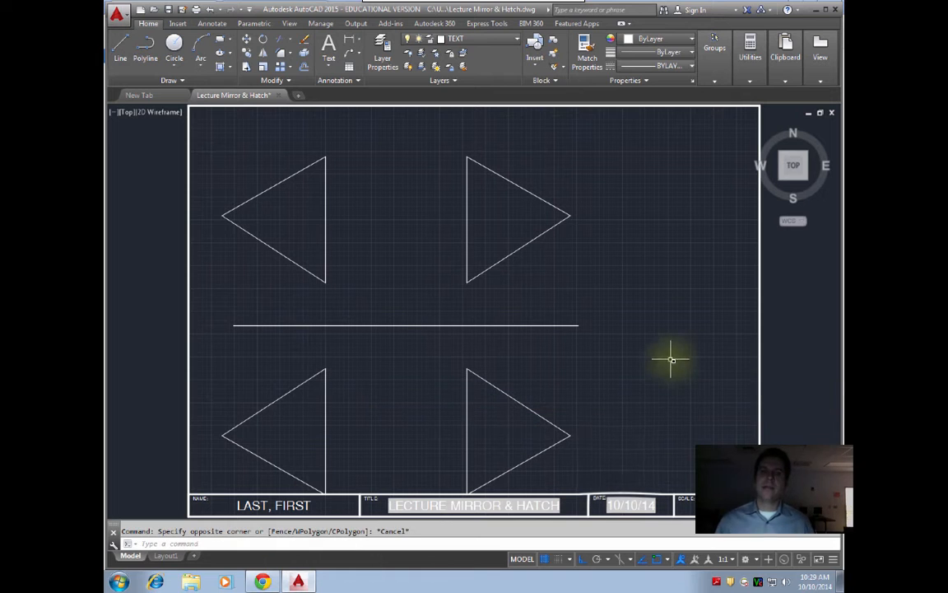
left_click(621, 458)
left_click(246, 212)
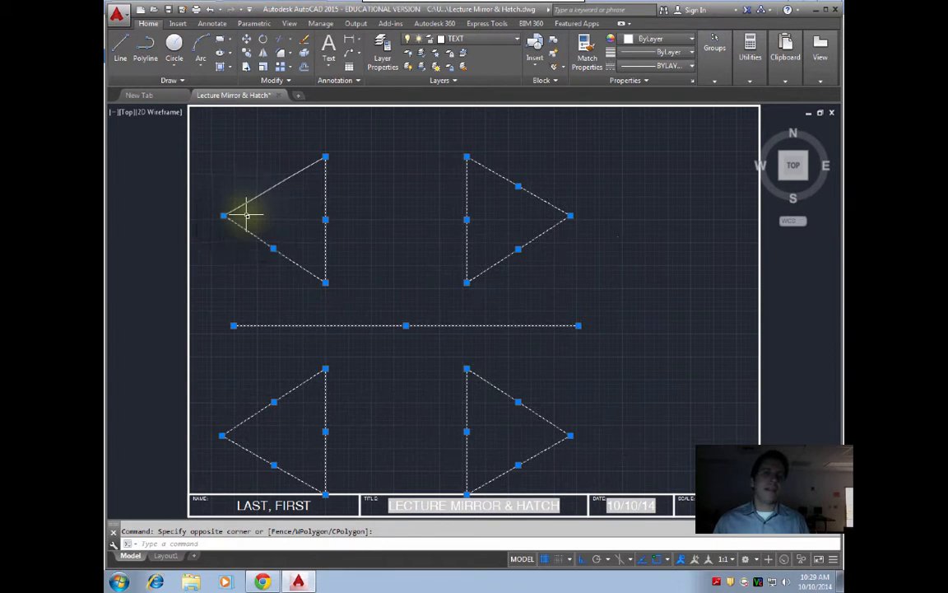
key("Delete")
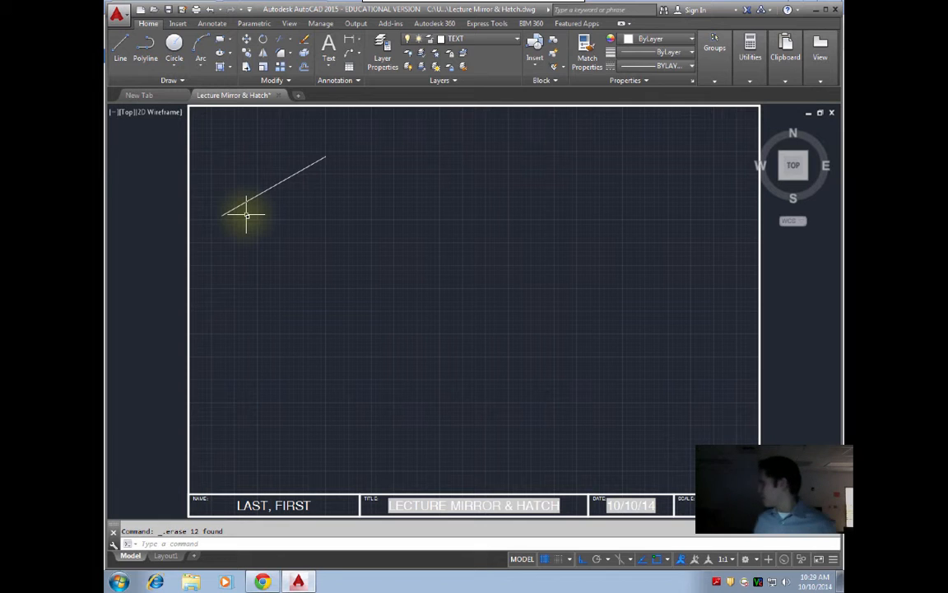
Step: Undo the erasure of the triangles and the horizontal line
key("Escape")
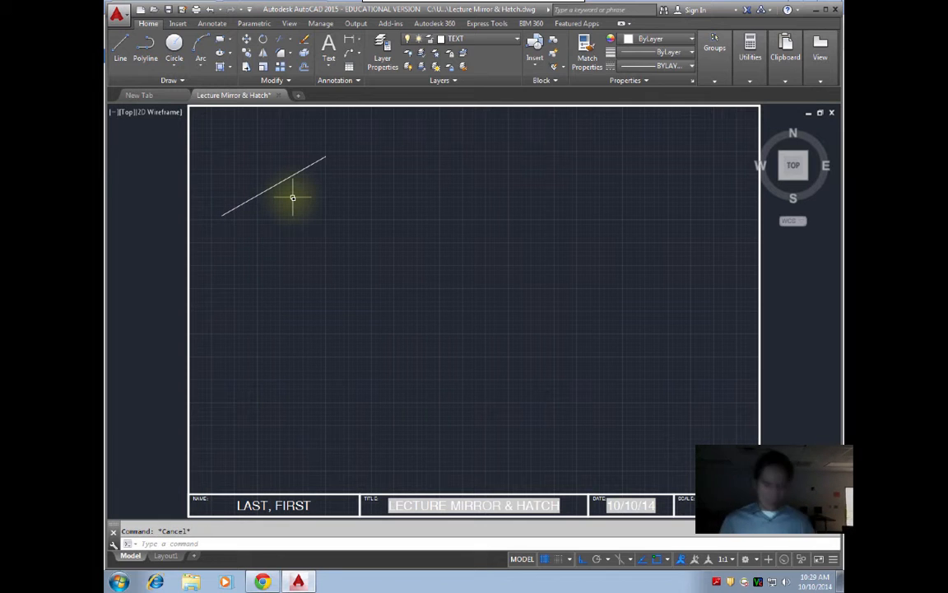
key("ctrl+x")
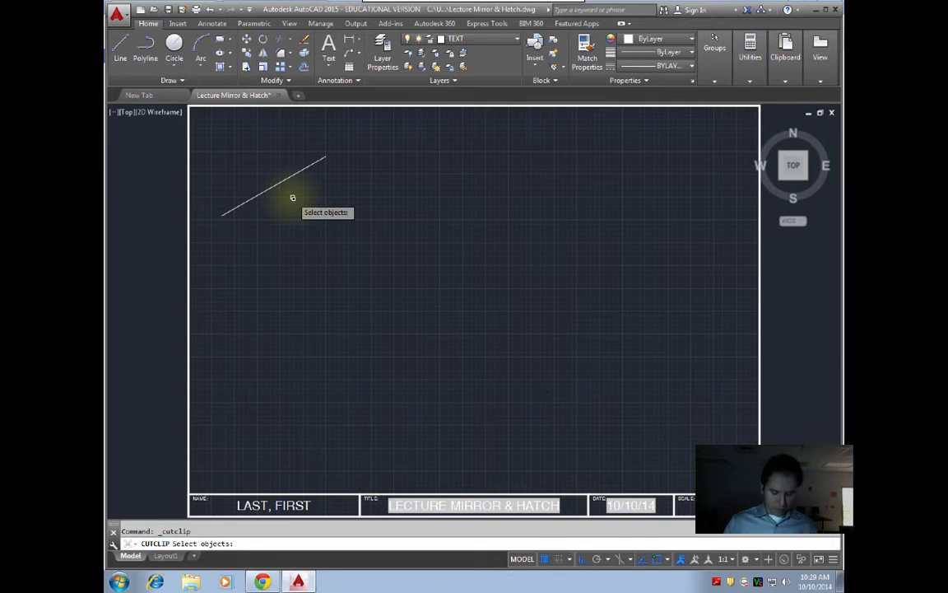
key("ctrl+z")
key("Escape")
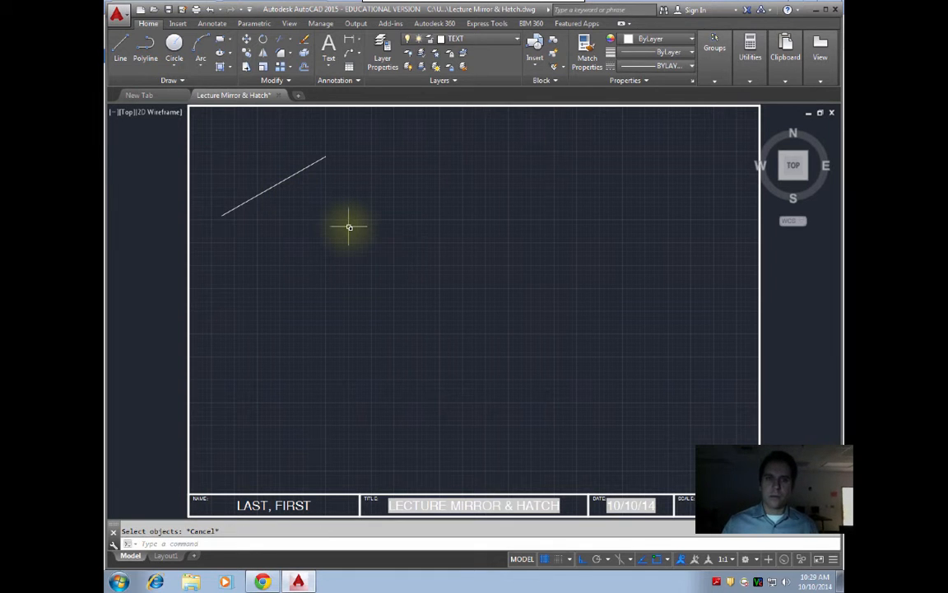
key("ctrl+z")
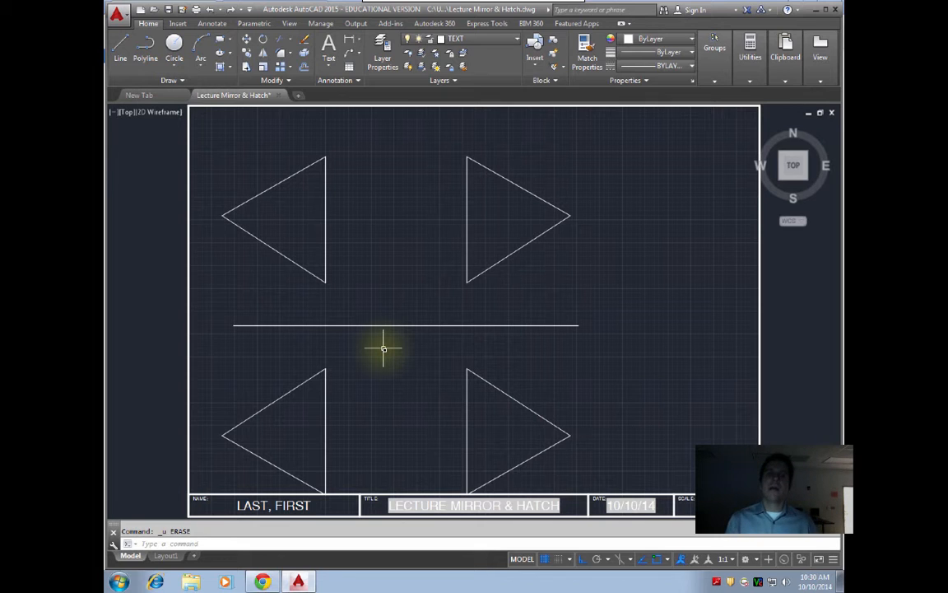
type("AT")
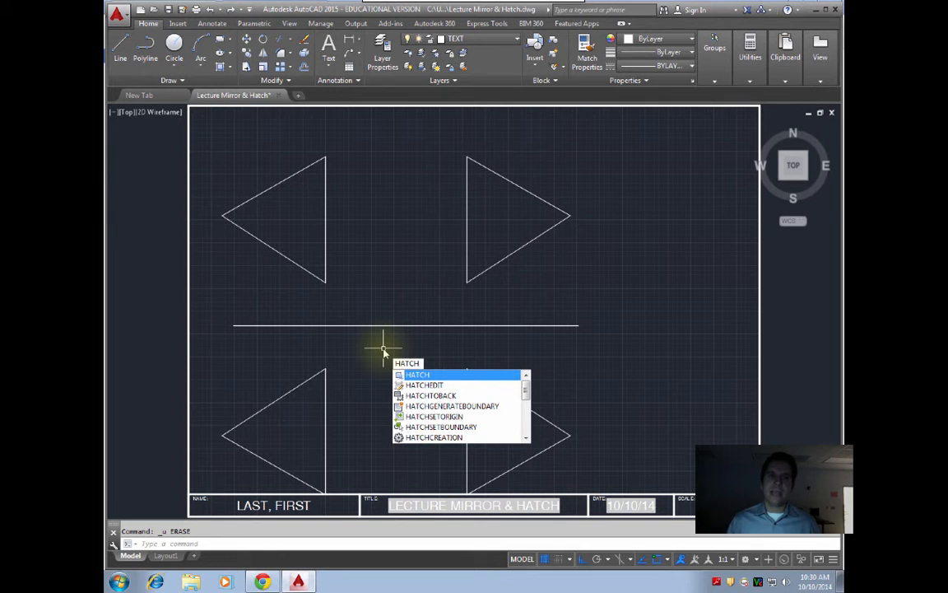
type("CH")
key("Return")
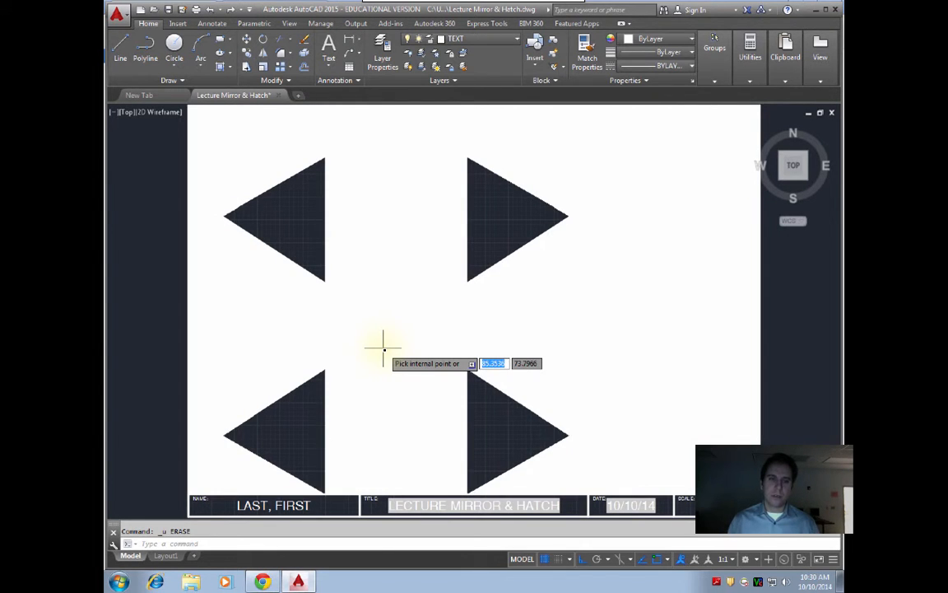
key("Escape")
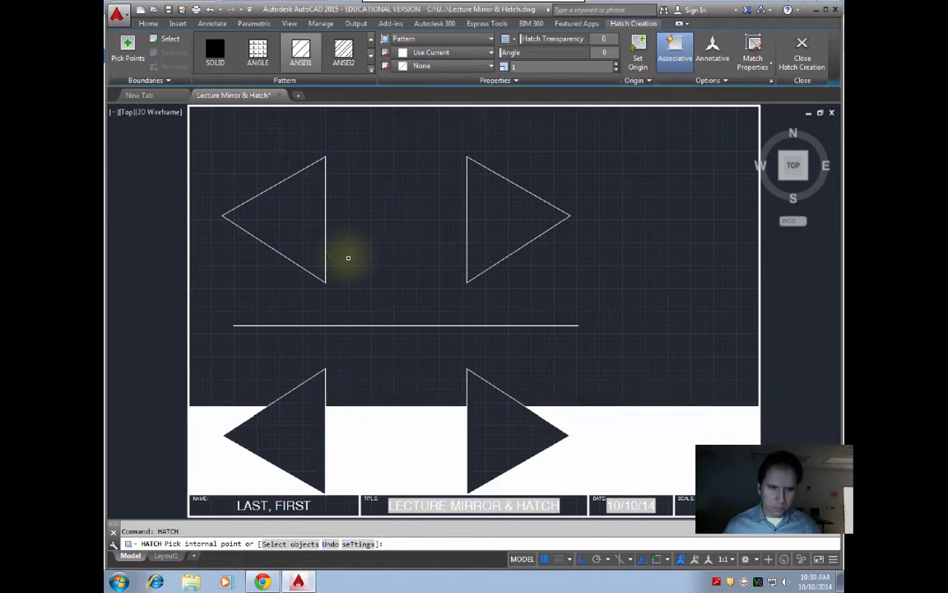
key("Escape")
left_click(376, 183)
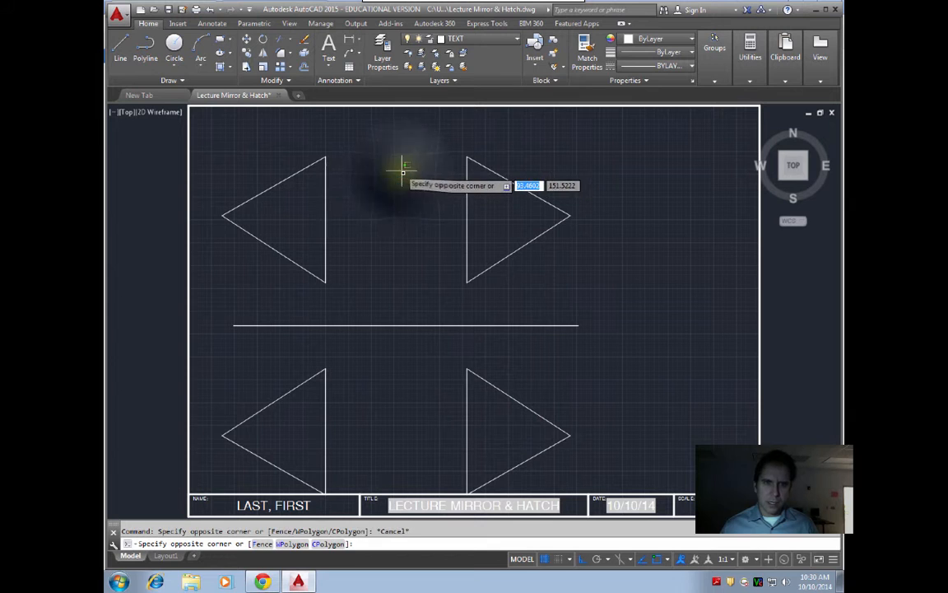
key("Escape")
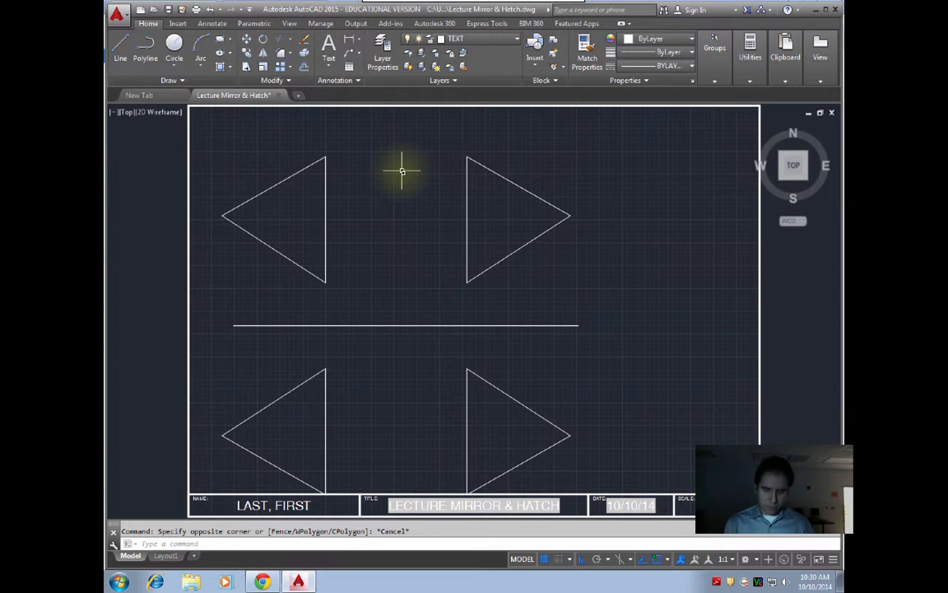
Step: Hatch the upper-left and lower-right triangles with the SOLID pattern in red 237,31,36
key("Return")
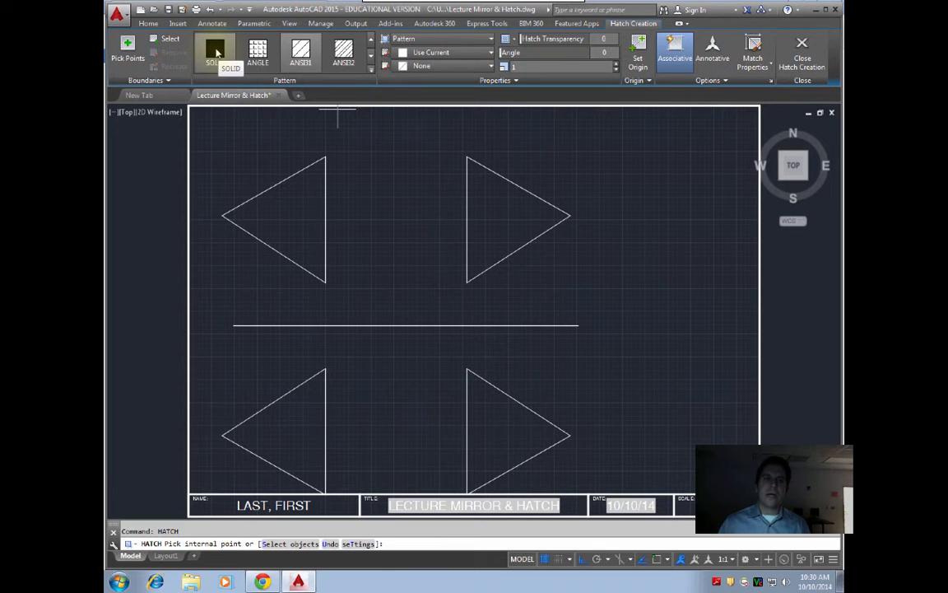
left_click(214, 52)
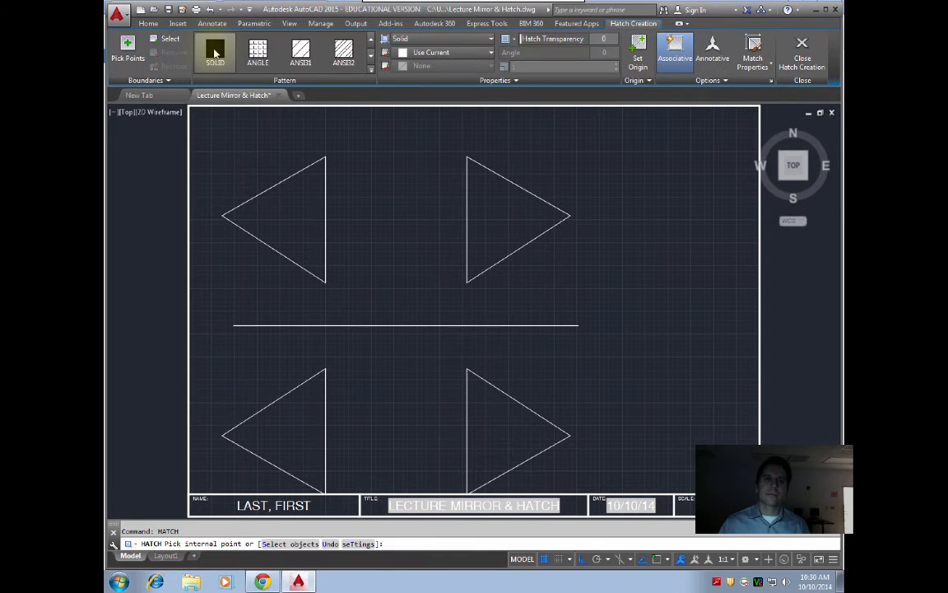
left_click(475, 54)
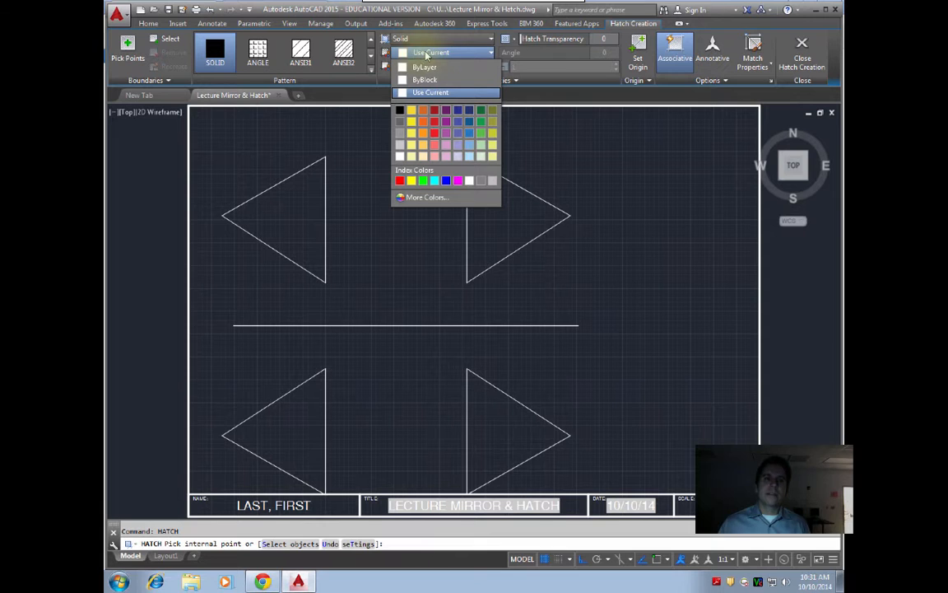
left_click(435, 134)
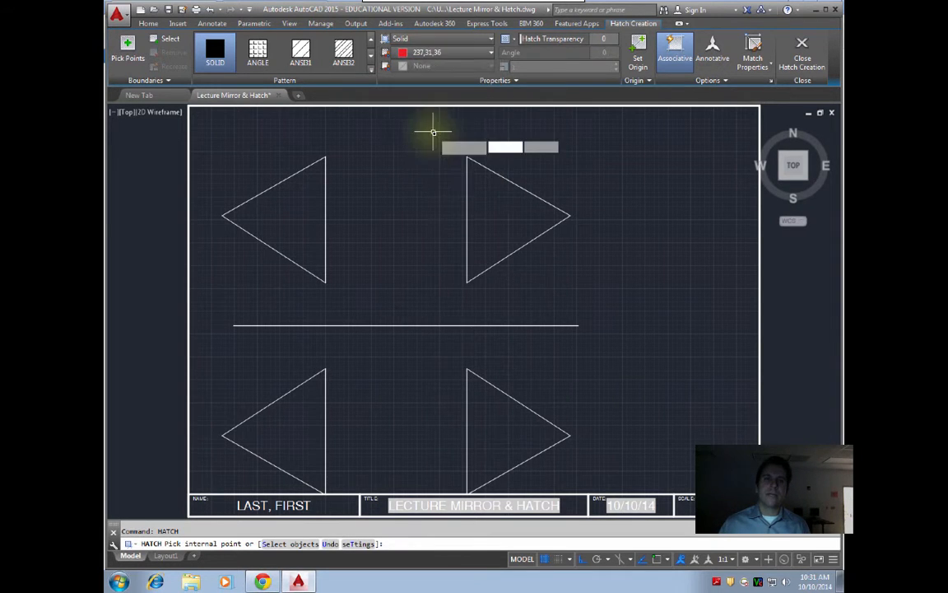
left_click(128, 45)
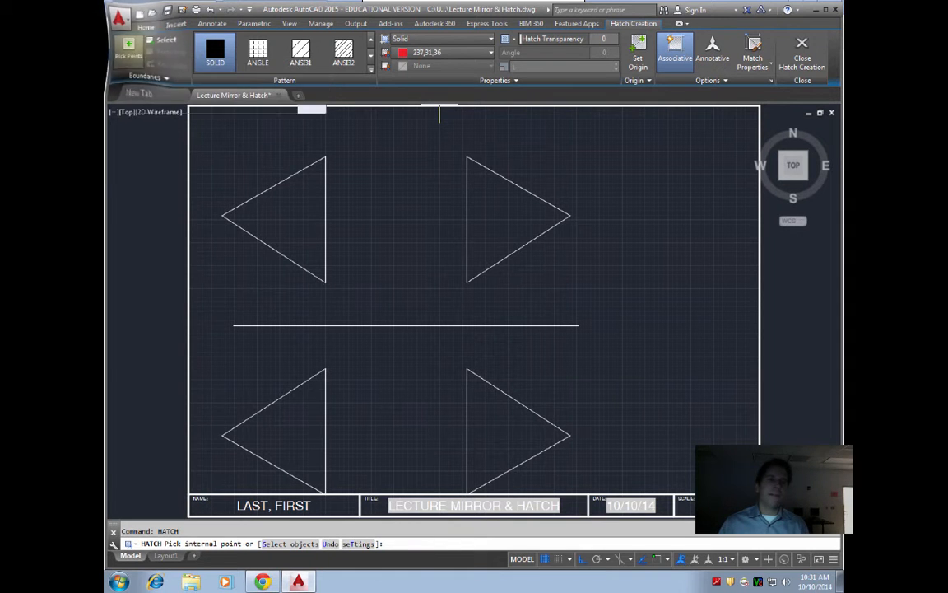
left_click(298, 222)
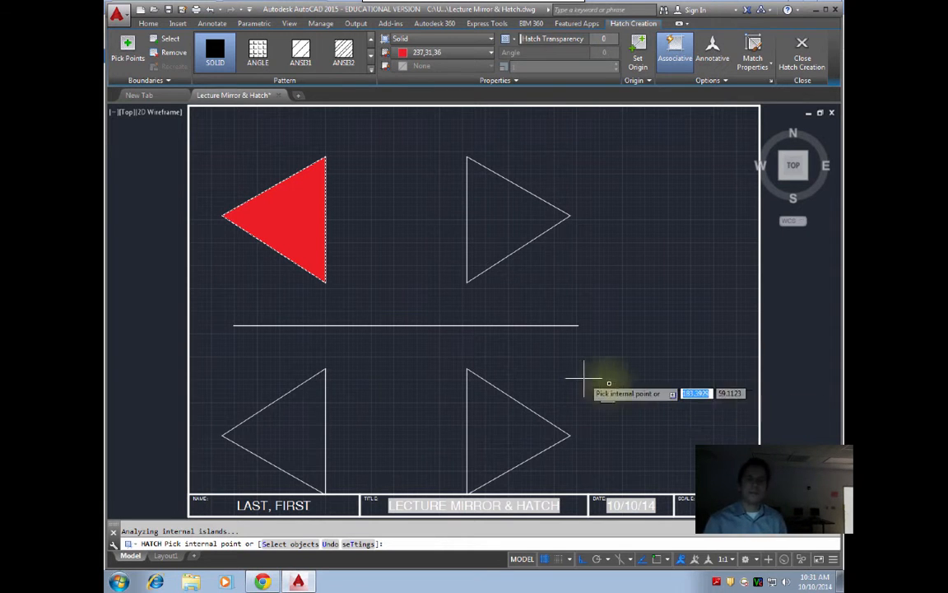
left_click(504, 423)
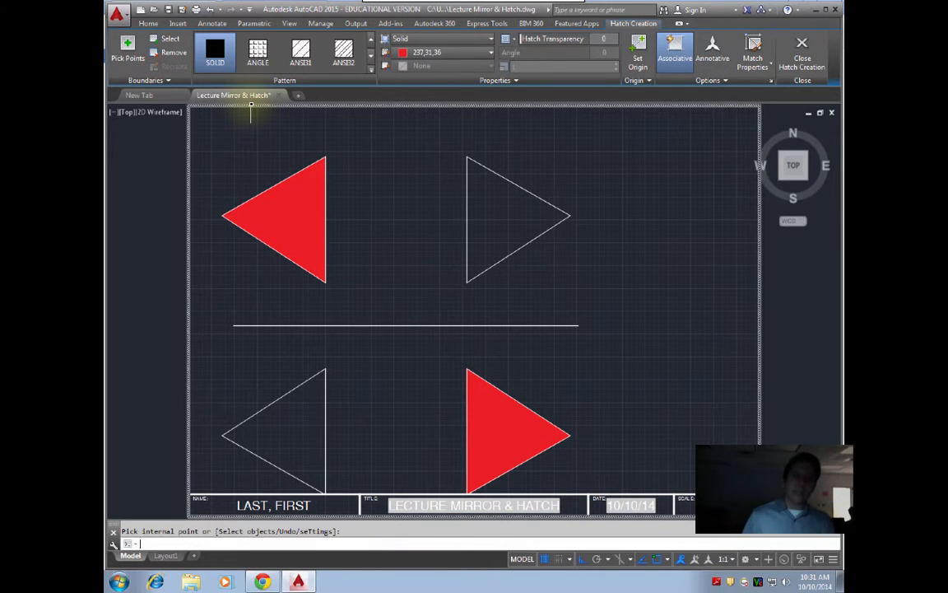
key("Return")
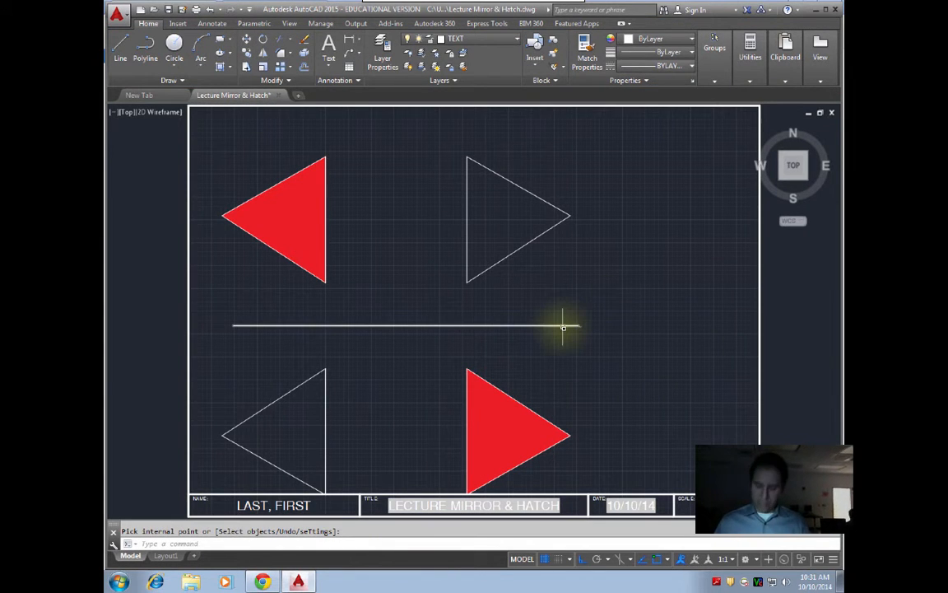
Step: Start a gradient hatch with the GR_LINEAR pattern in blue and yellow and apply it to the upper-right triangle
key("Return")
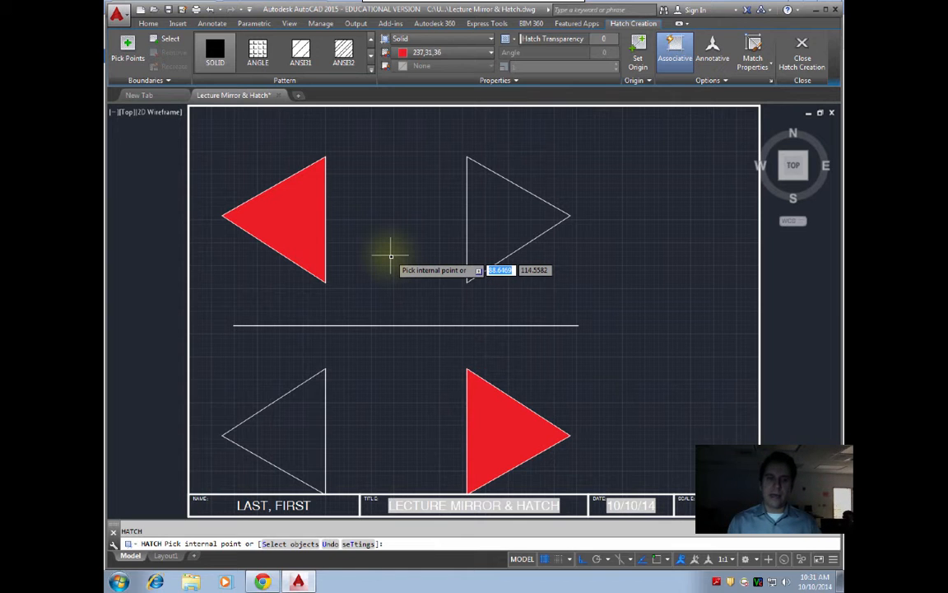
key("Escape")
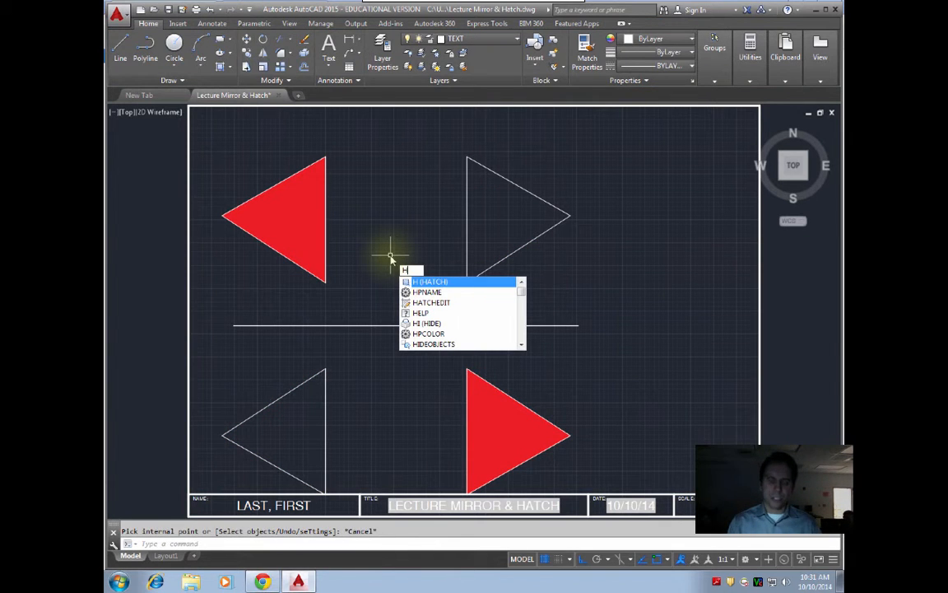
type("Tch")
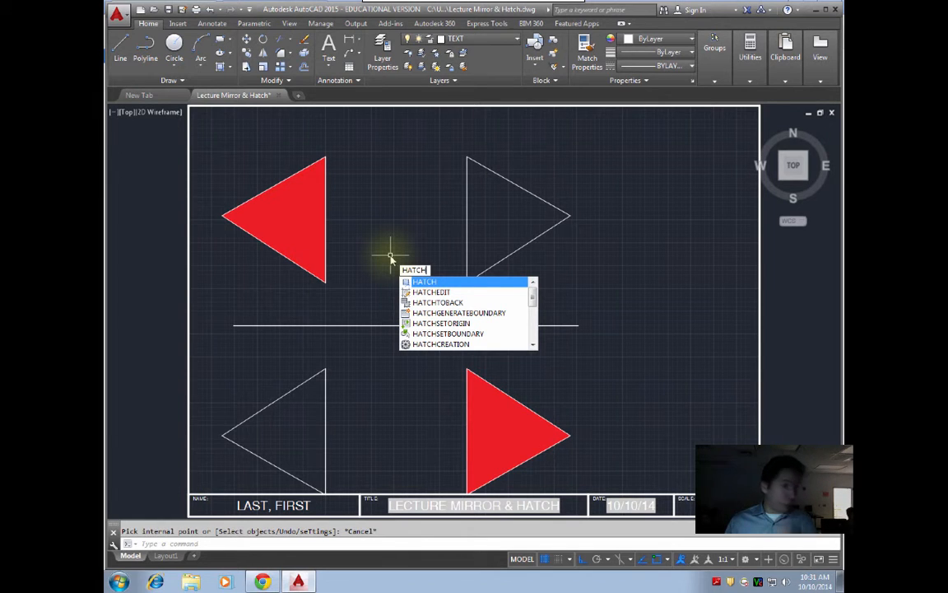
key("Return")
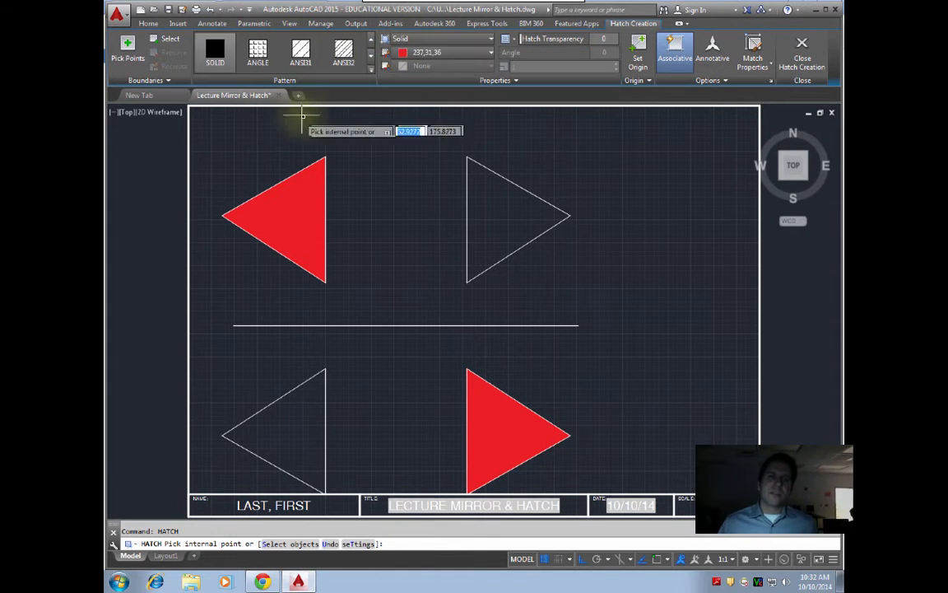
left_click(302, 208)
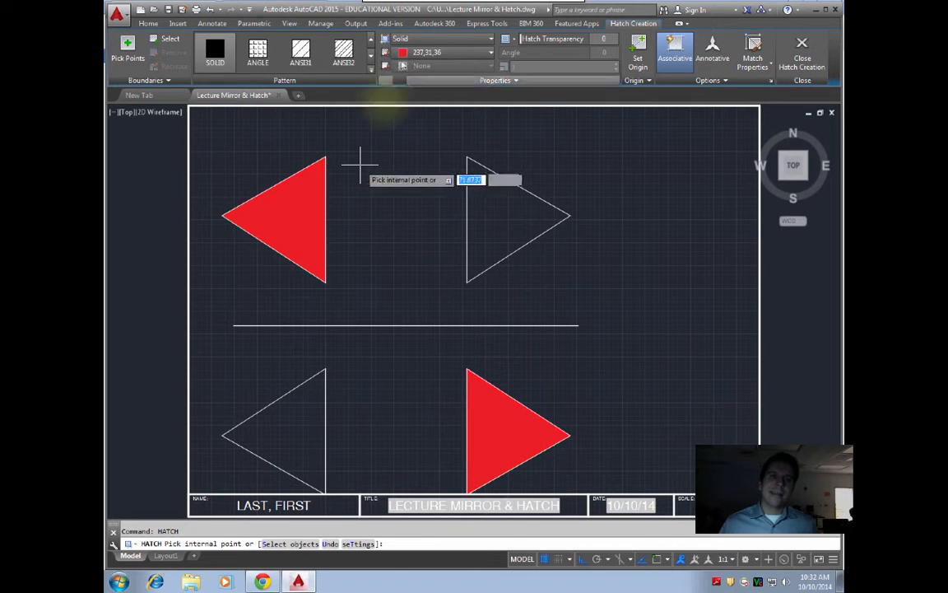
left_click(442, 39)
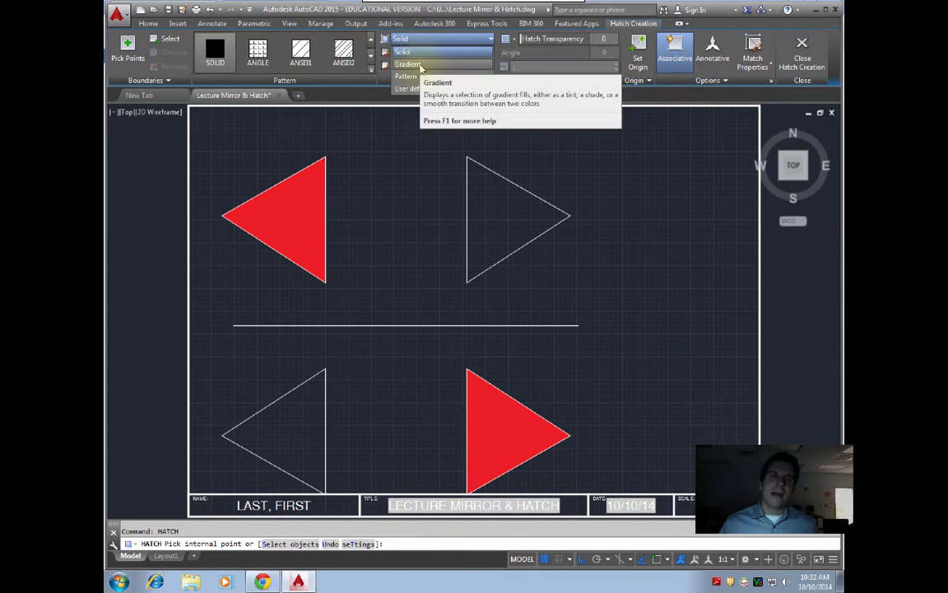
left_click(420, 66)
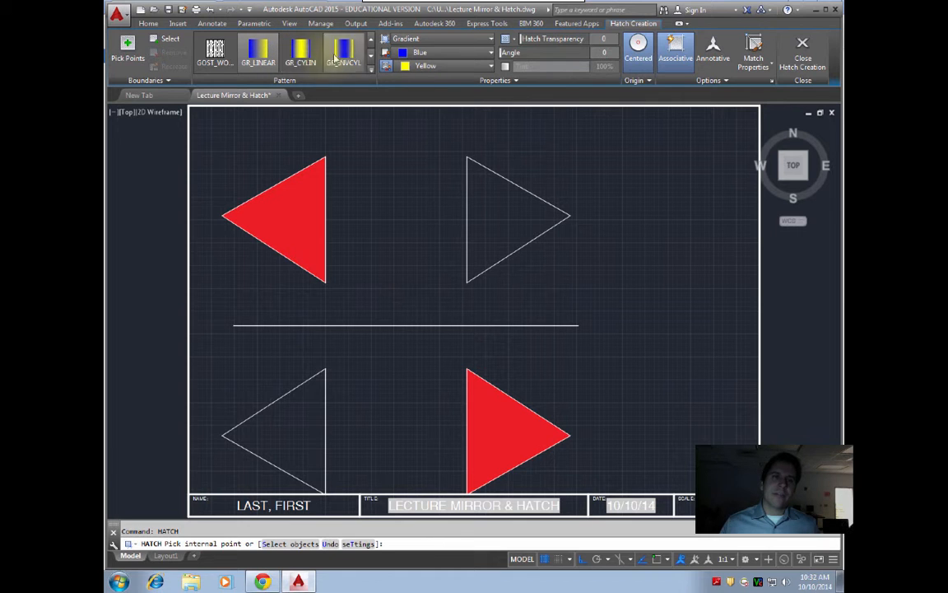
left_click(371, 72)
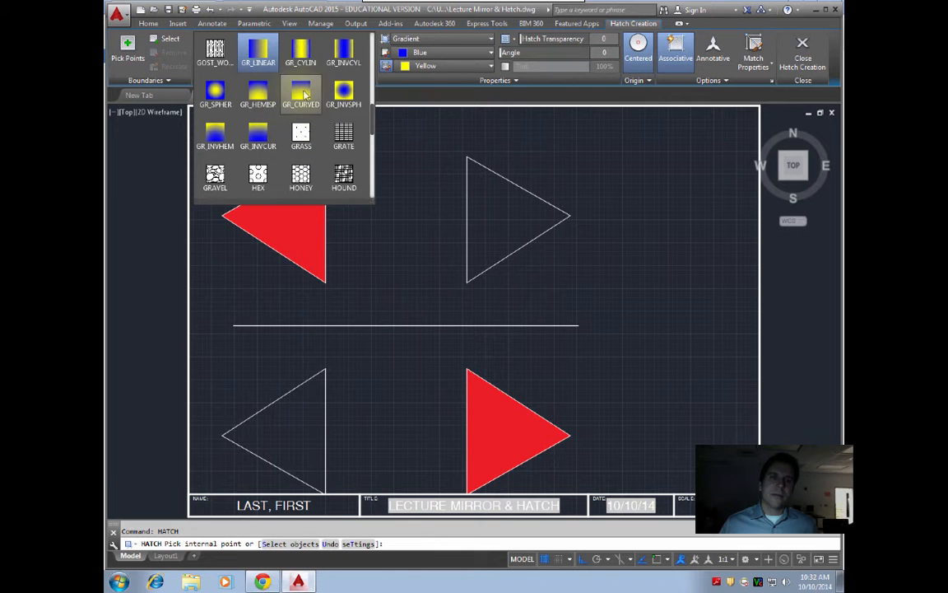
left_click(262, 54)
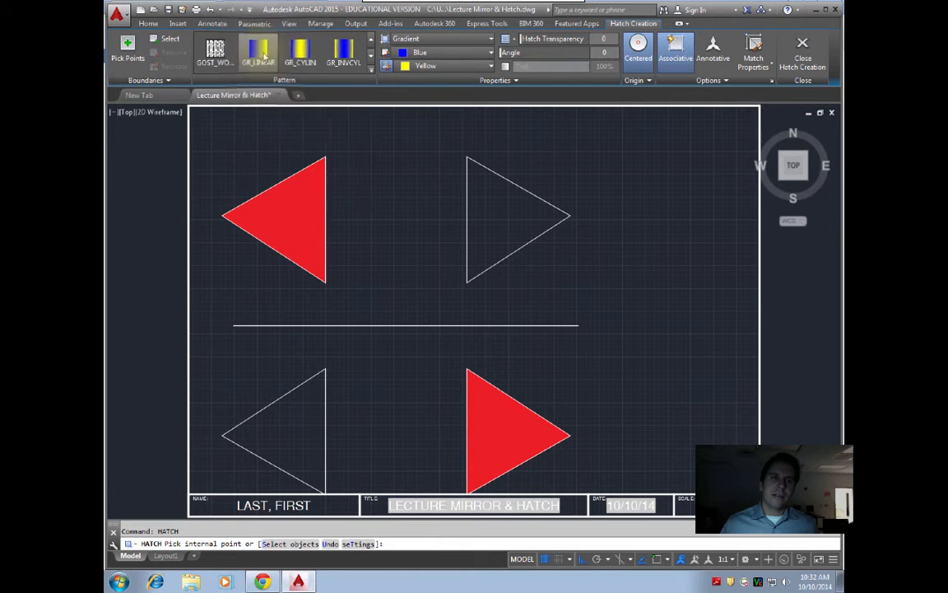
left_click(502, 212)
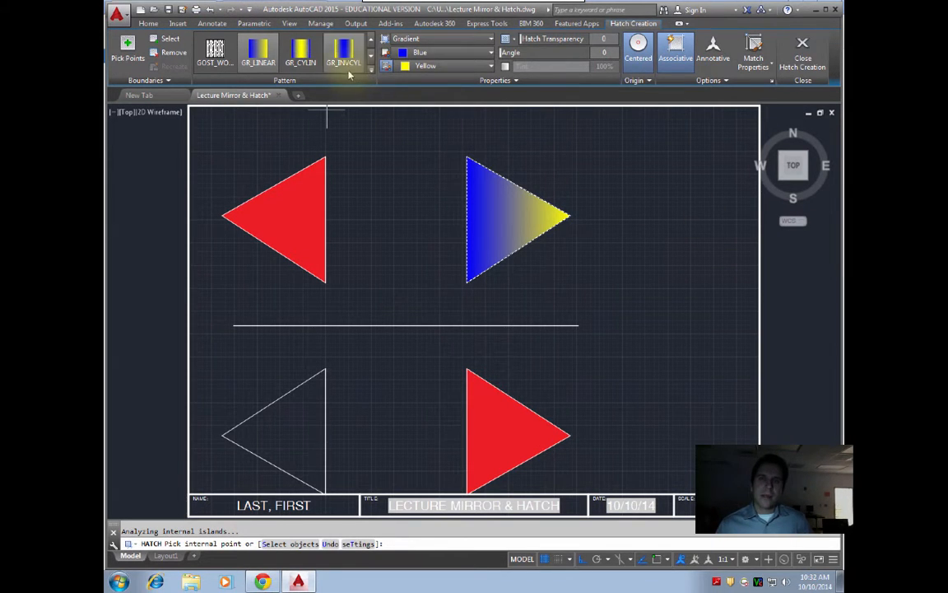
Step: Change the gradient pattern to GR_INVHEM and include the lower-left triangle in the same hatch
left_click(371, 70)
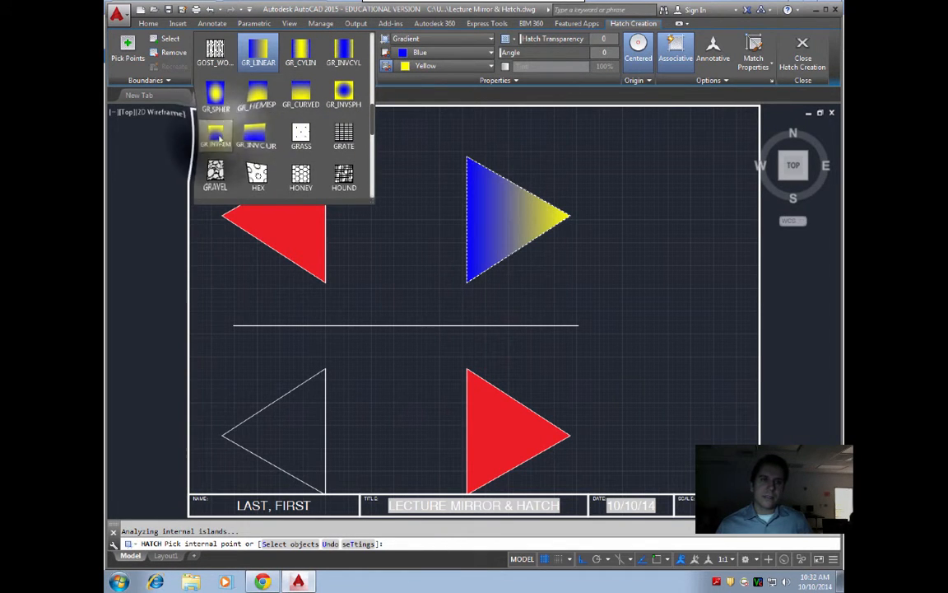
left_click(216, 132)
left_click(284, 440)
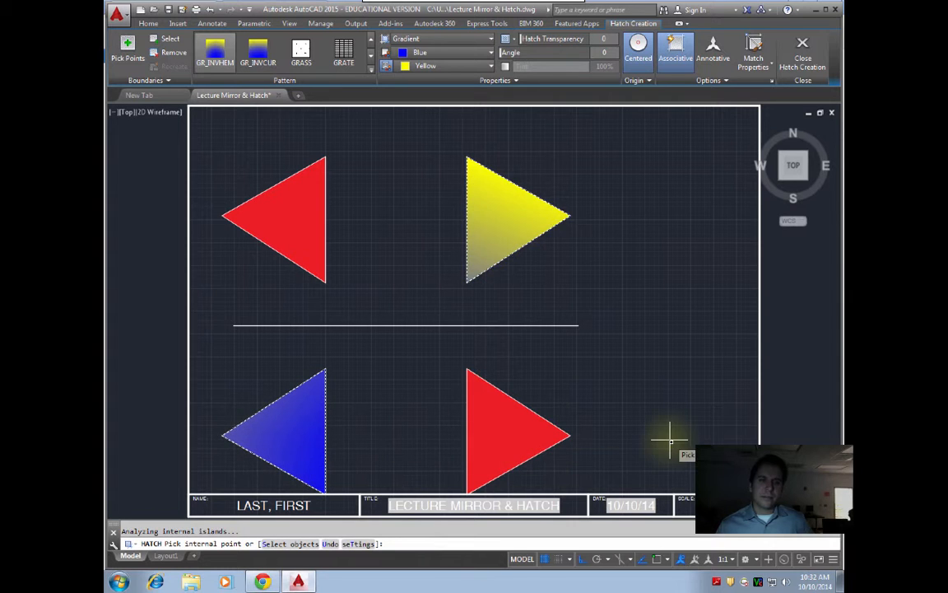
left_click(486, 221)
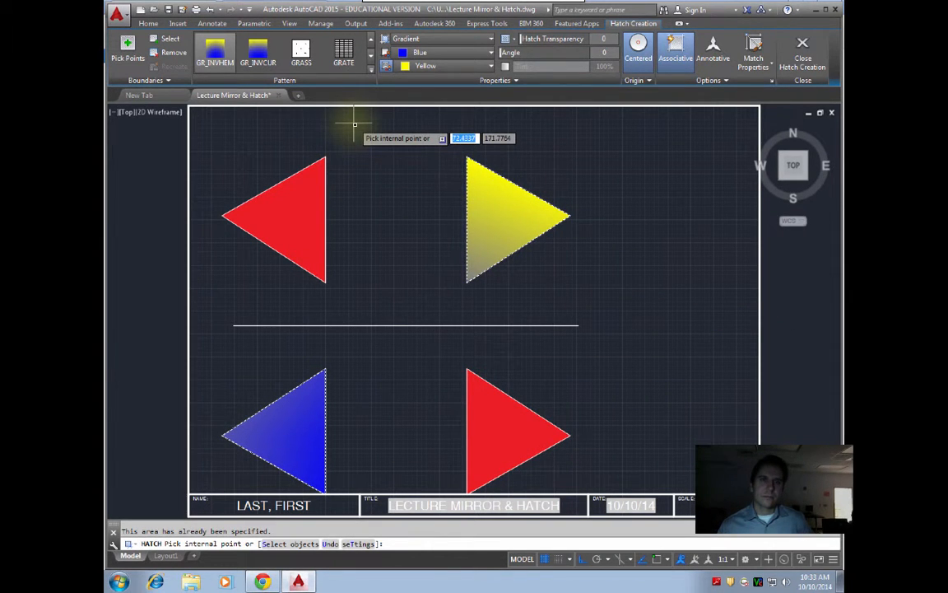
key("Return")
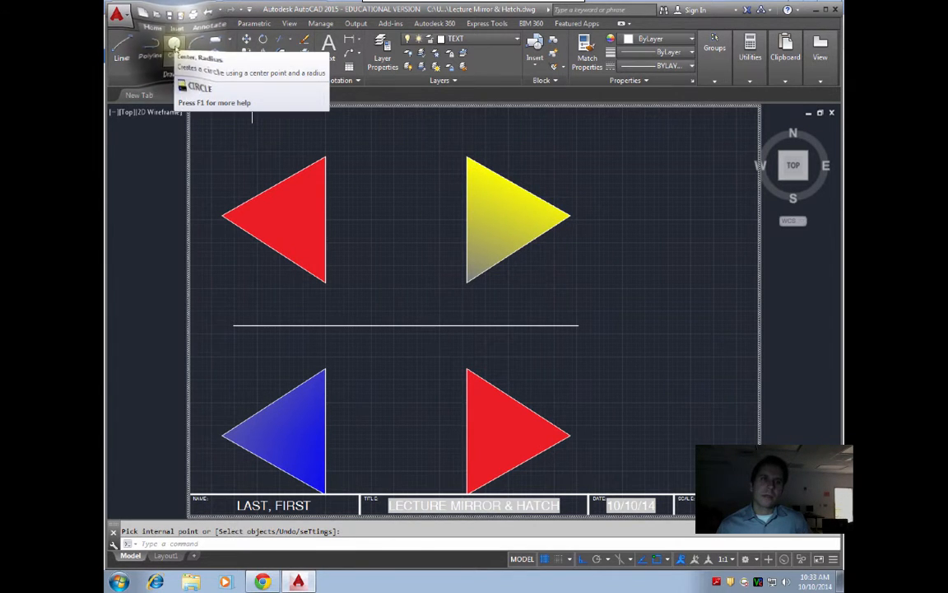
Step: Draw a circle centred near the middle of the horizontal line, large enough to overlap the inner corners of all four triangles
left_click(174, 45)
left_click(404, 326)
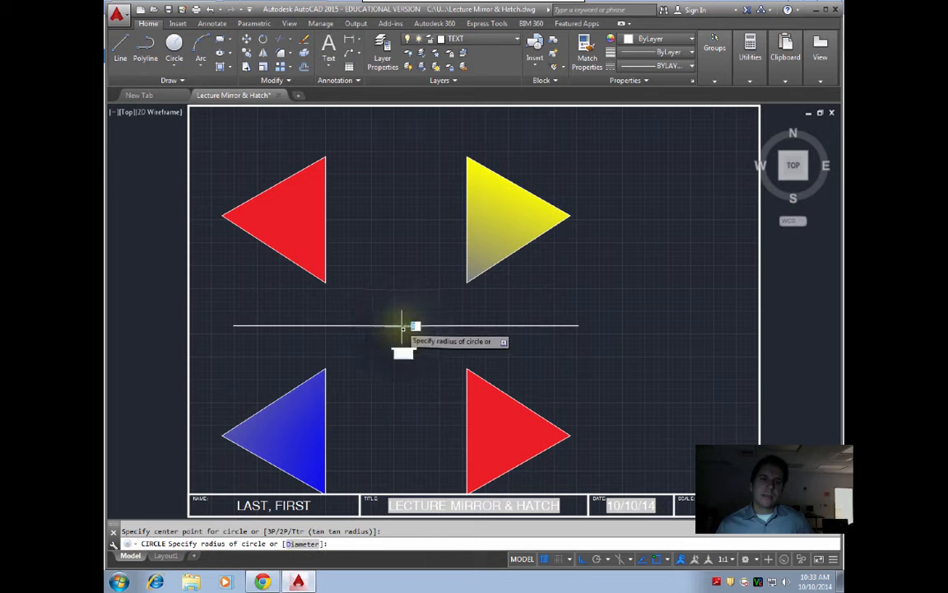
left_click(394, 223)
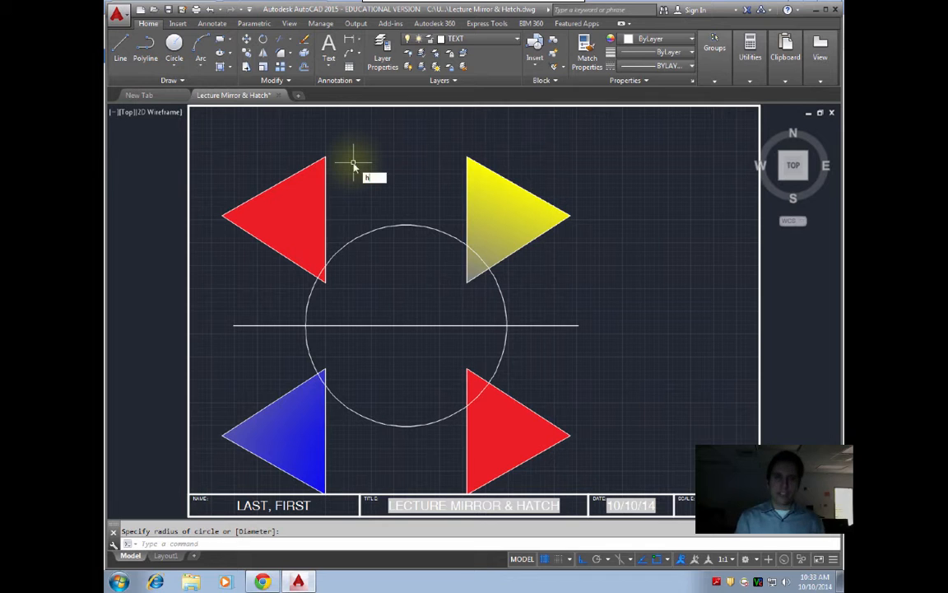
Step: Try filling the circle's lower half with a GR_INVCUR gradient hatch in red 237,31,36 and yellow
type("hatch")
key("Return")
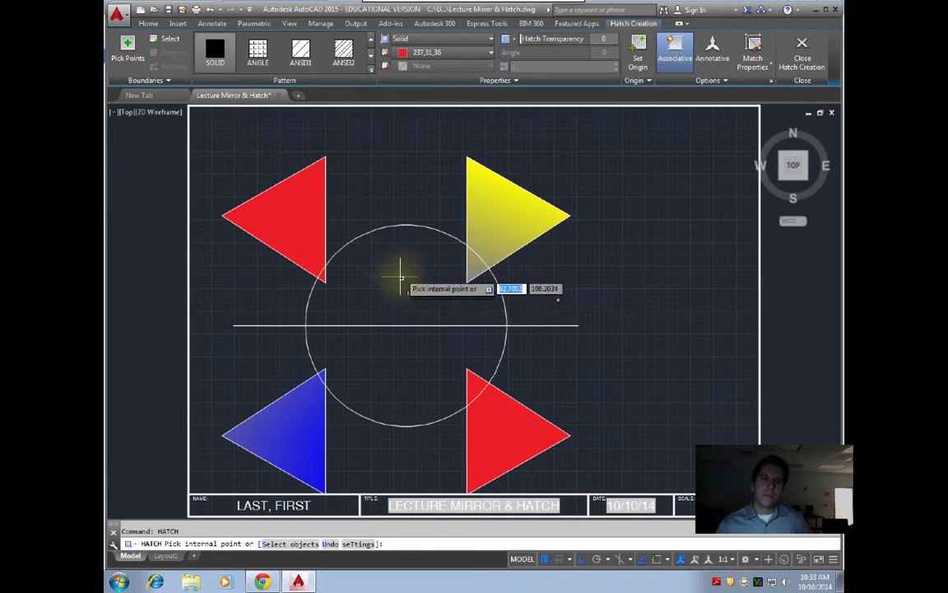
left_click(464, 39)
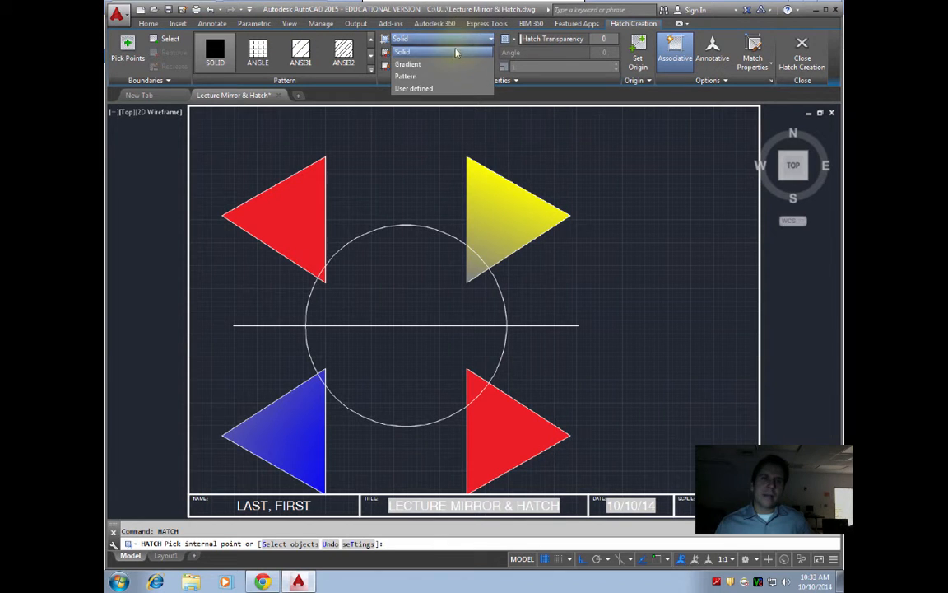
left_click(436, 51)
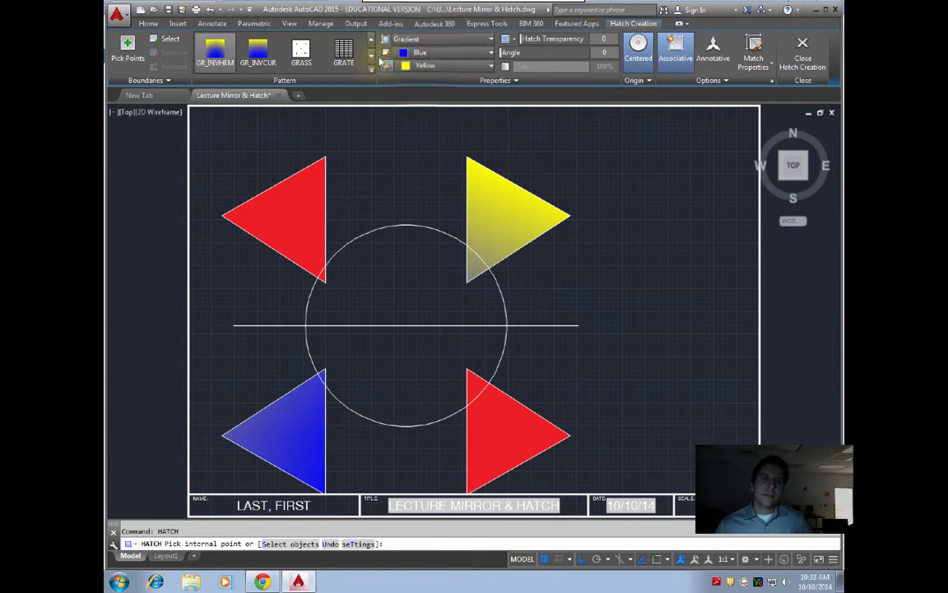
left_click(423, 52)
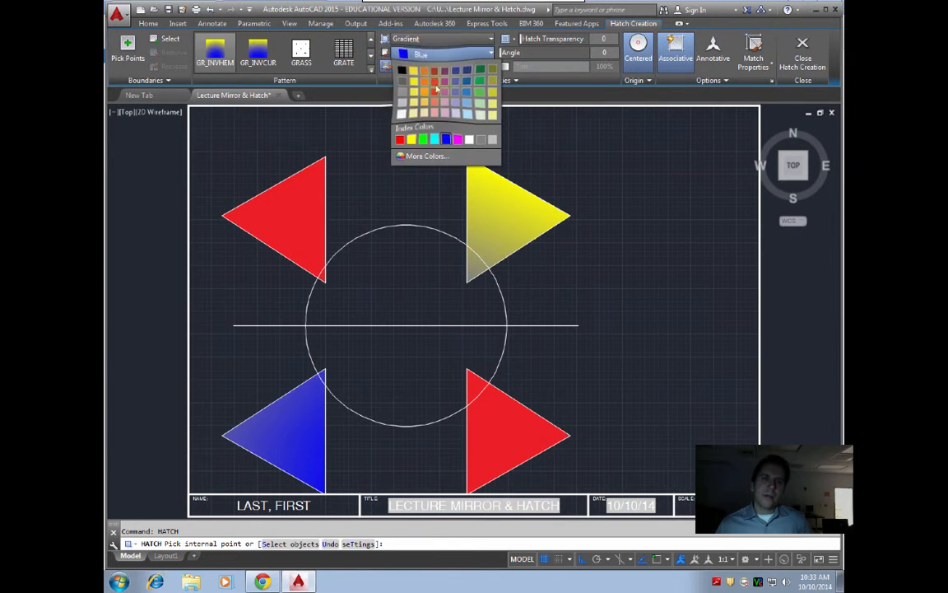
left_click(434, 69)
left_click(435, 69)
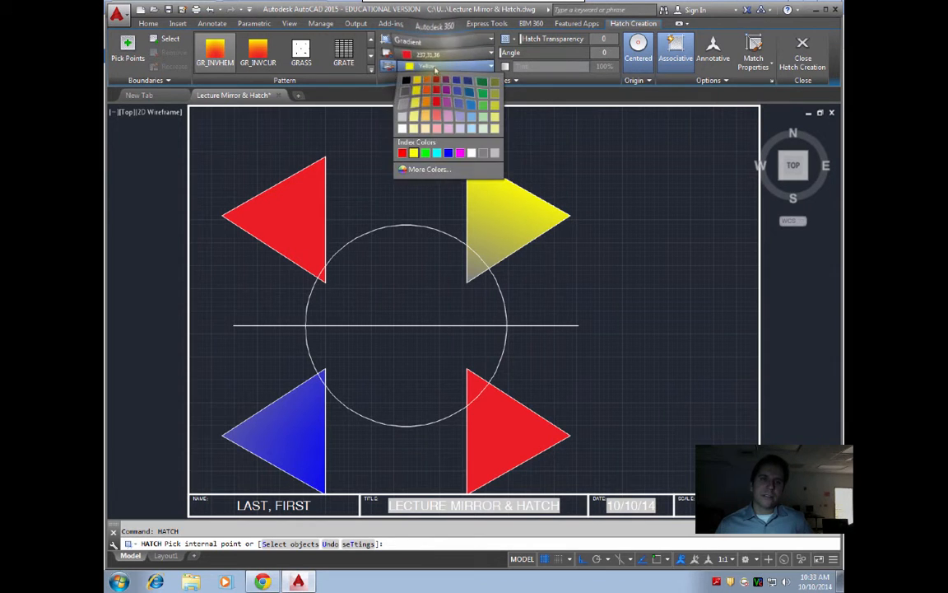
left_click(434, 68)
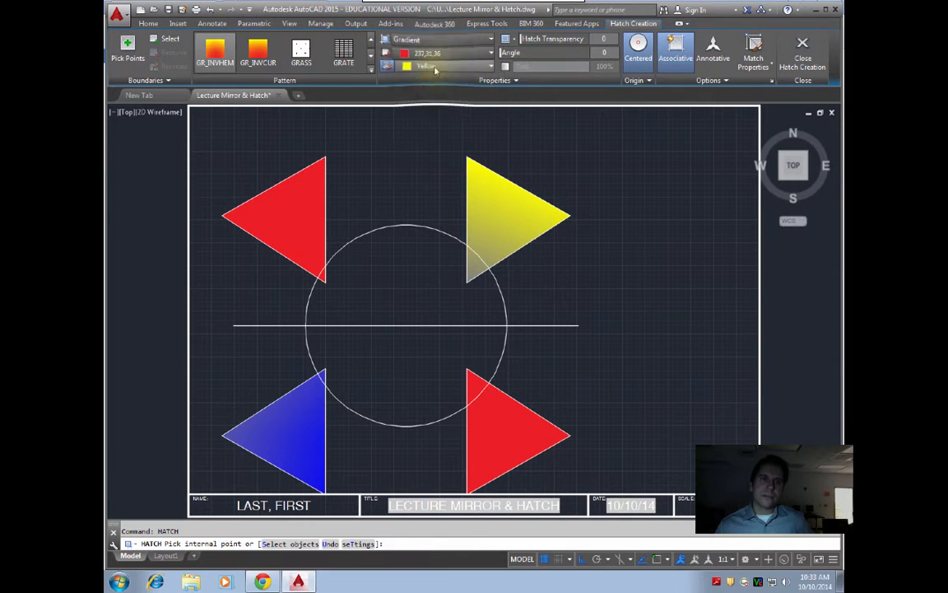
left_click(262, 54)
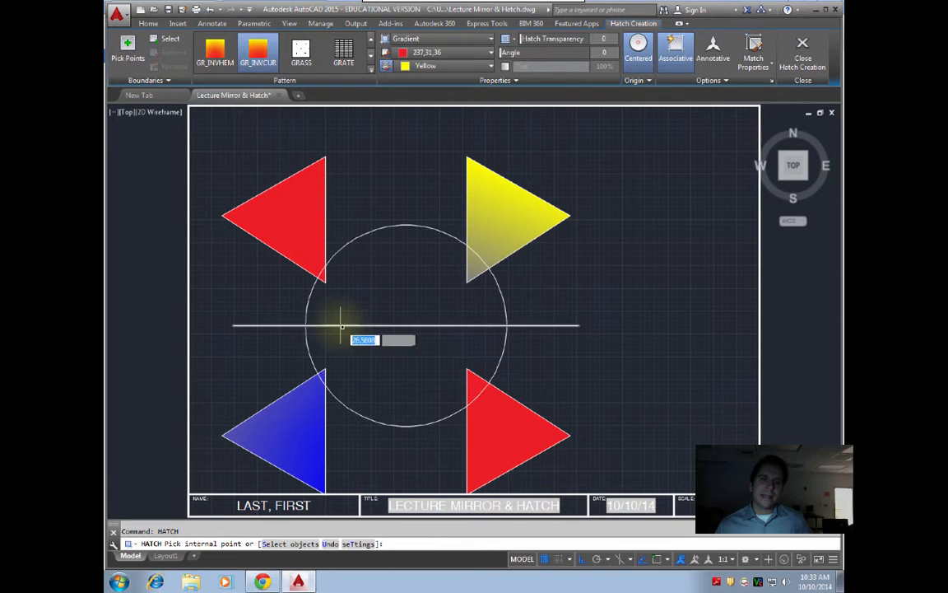
left_click(404, 352)
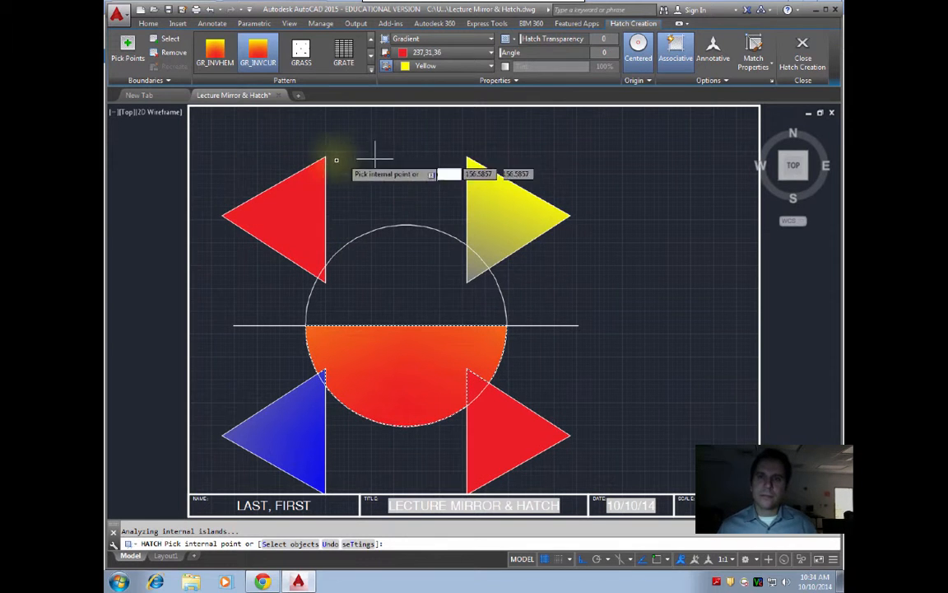
key("Escape")
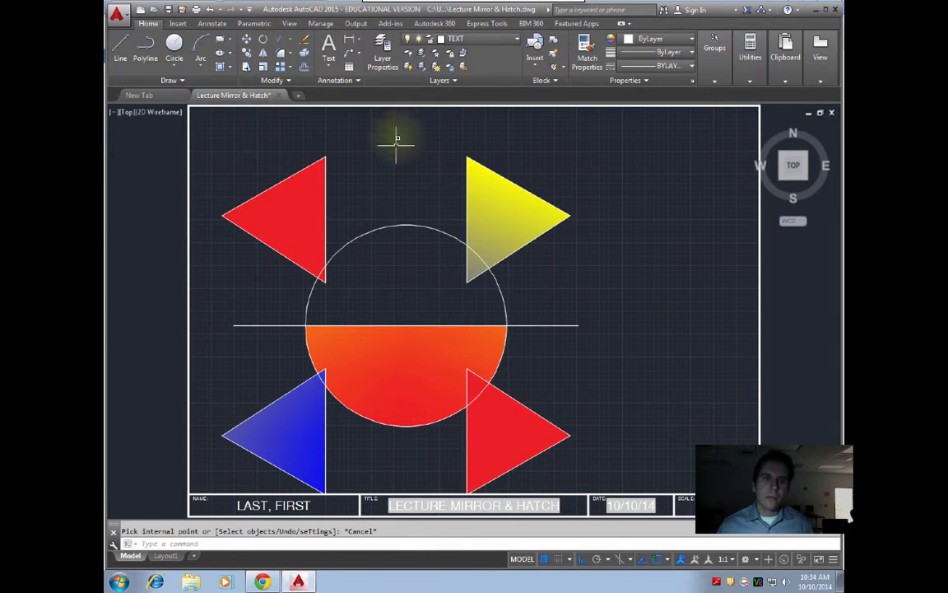
Step: Undo the gradient fill in the circle's lower half and set up a new gradient hatch in 237,31,36 and yellow
key("ctrl+z")
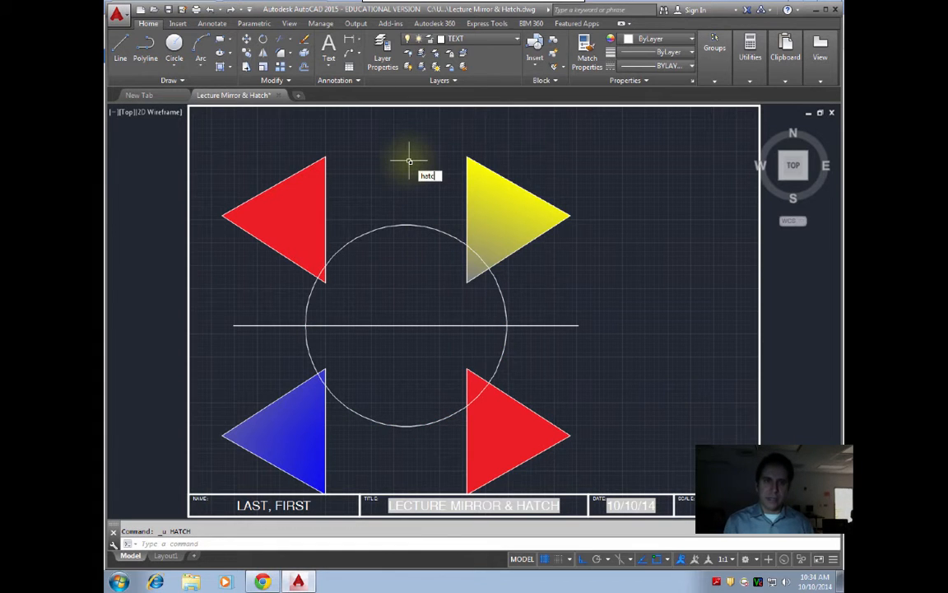
key("Return")
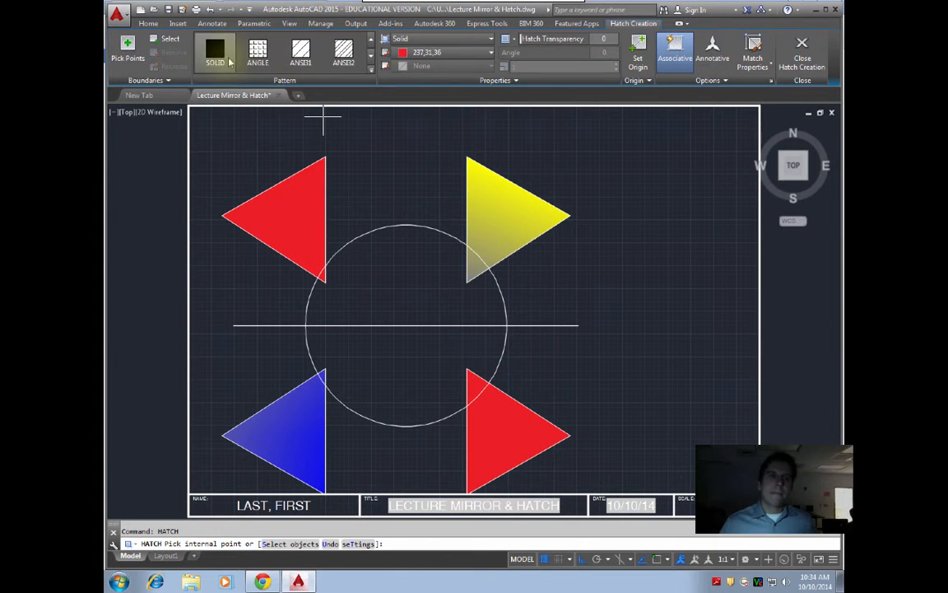
left_click(437, 38)
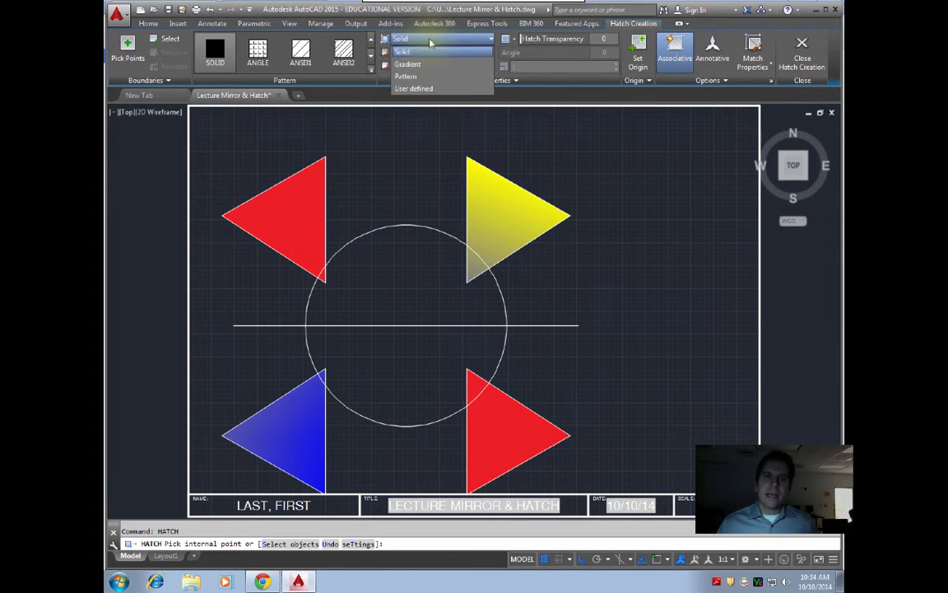
left_click(426, 66)
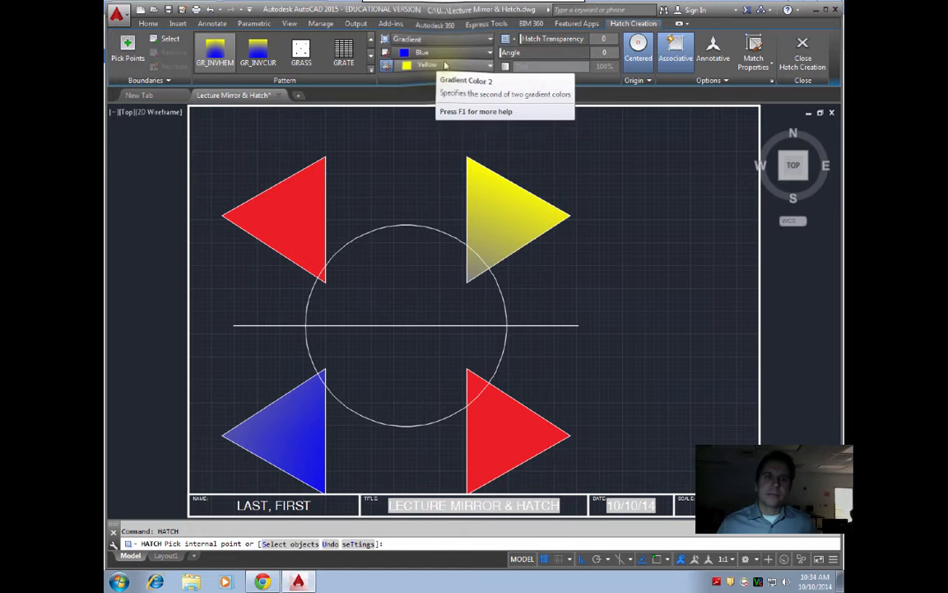
left_click(444, 56)
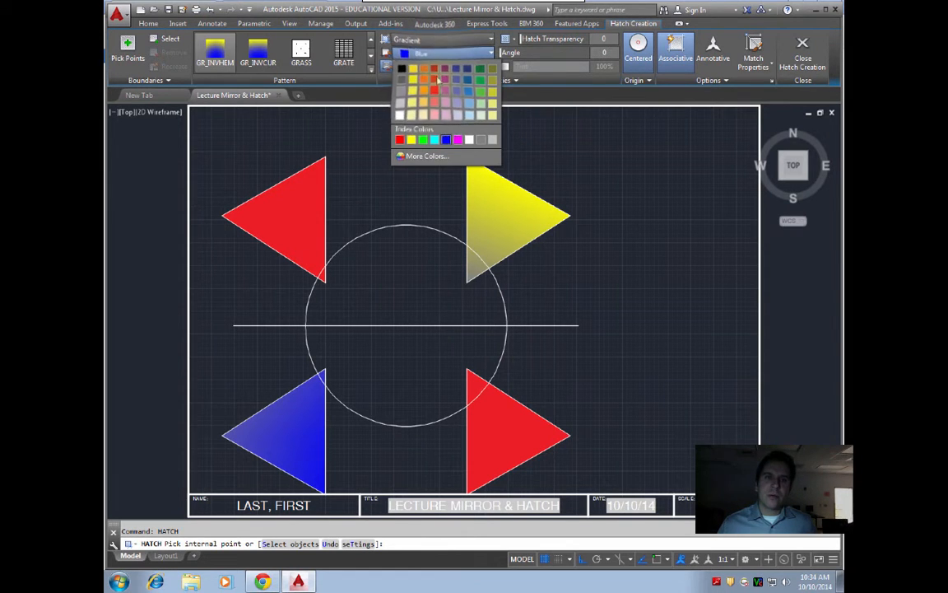
left_click(433, 70)
left_click(434, 69)
left_click(439, 70)
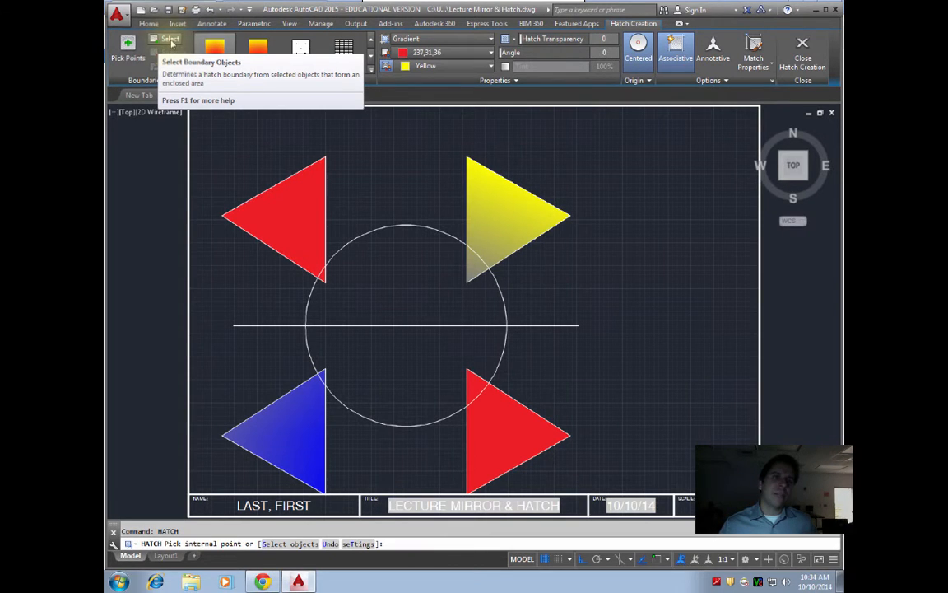
Step: Fill the whole circle with the GR_INVHEM gradient by selecting the circle object itself as the hatch boundary
left_click(170, 42)
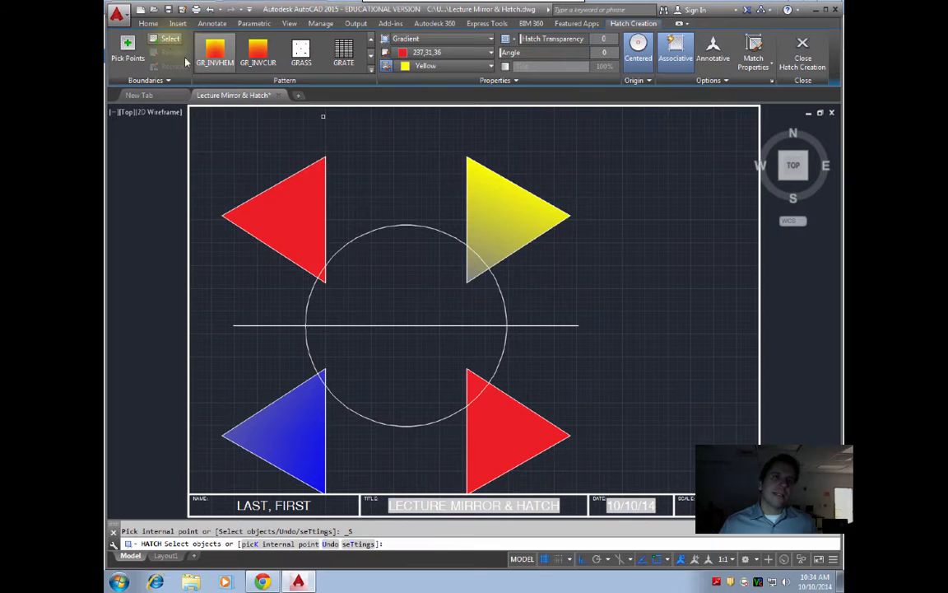
left_click(428, 229)
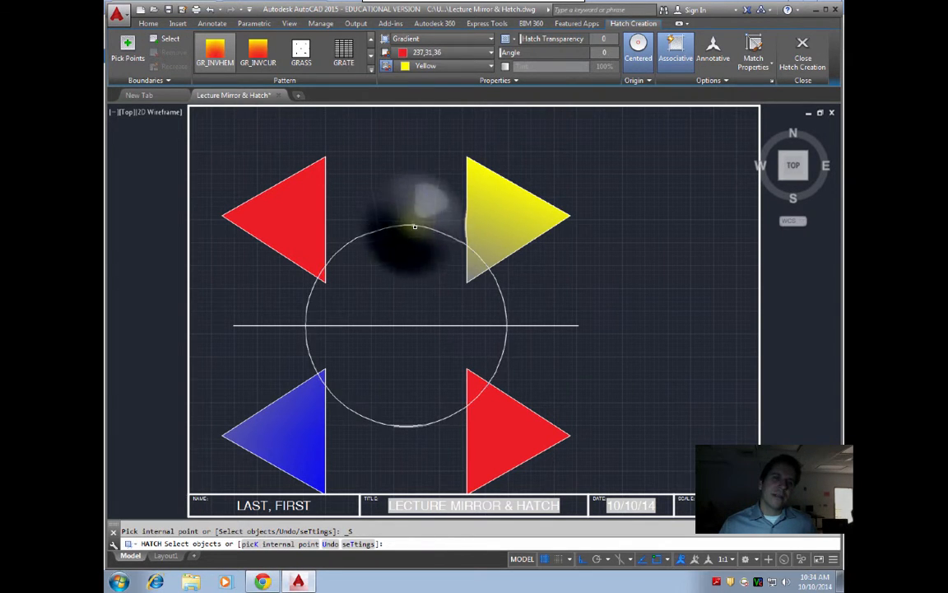
left_click(413, 223)
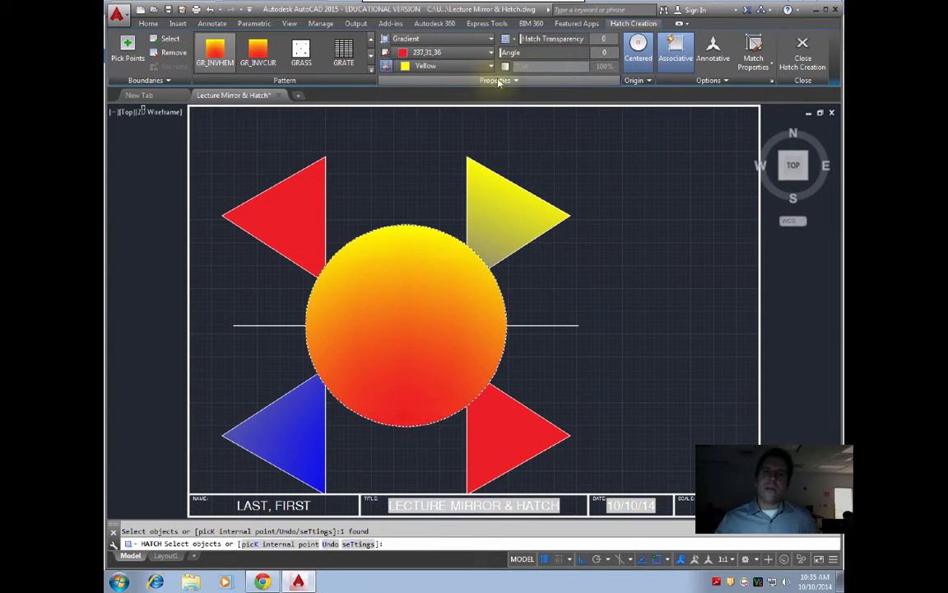
key("Return")
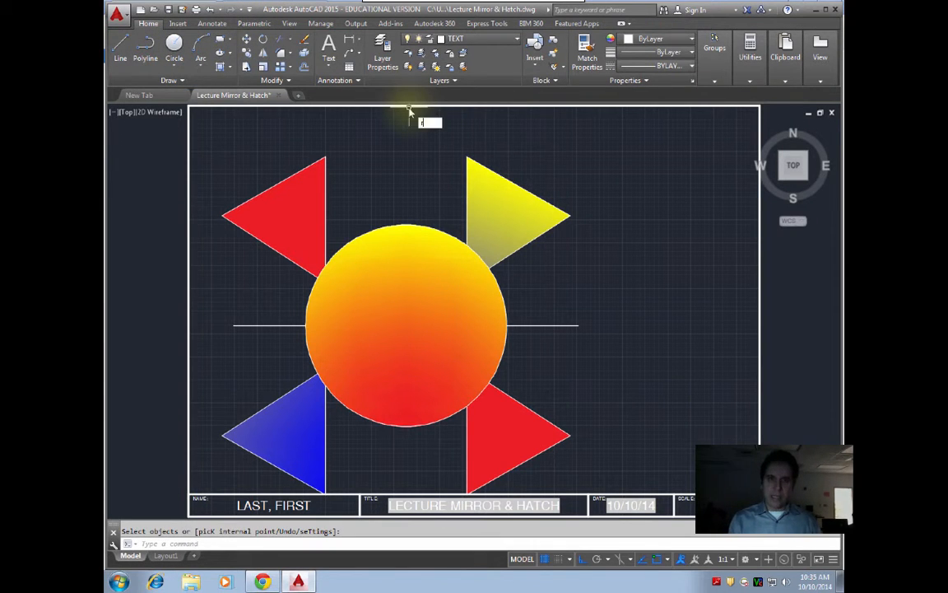
Step: Draw a rectangle in the empty area to the right of the yellow triangle, inside the drawing border
type("rec")
key("Return")
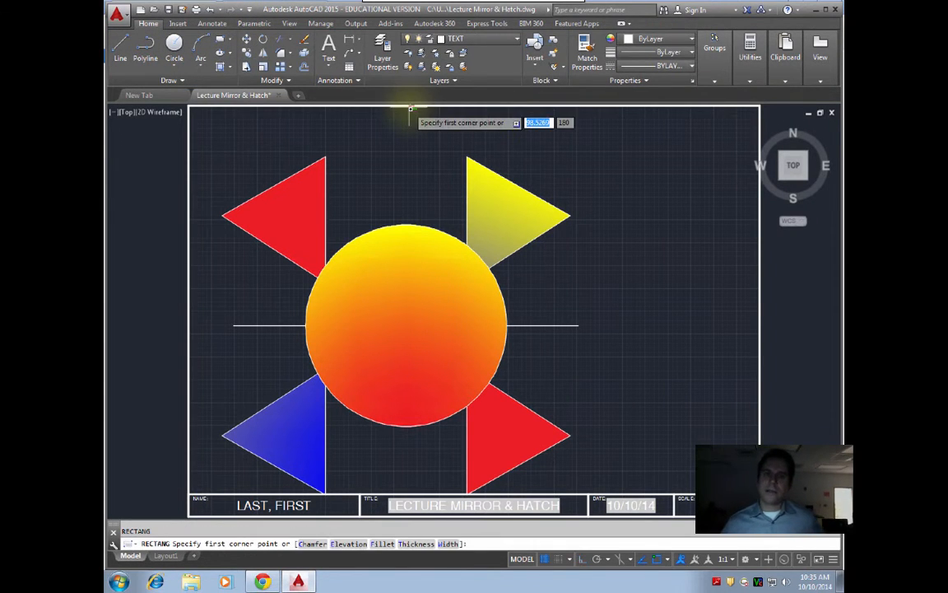
left_click(594, 307)
left_click(737, 166)
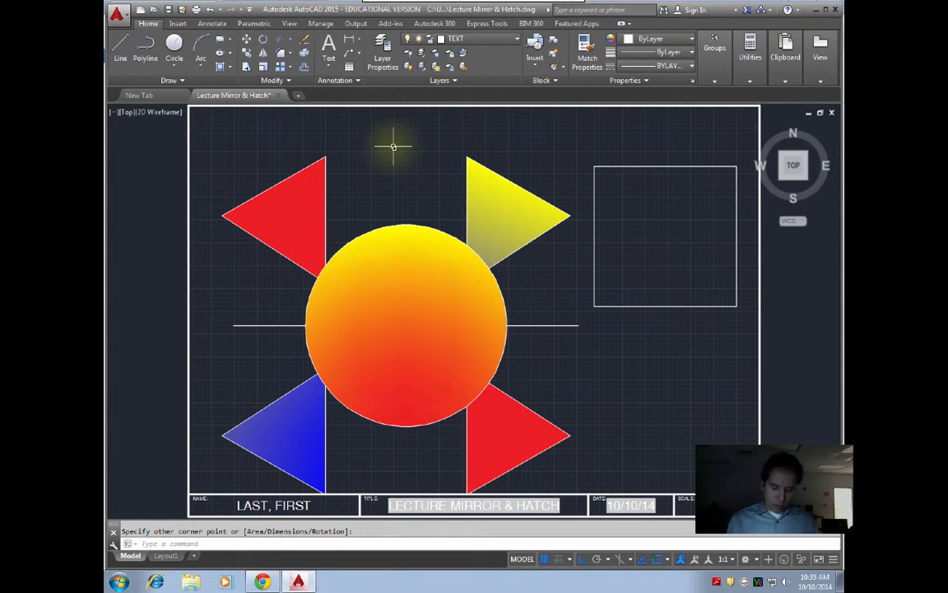
key("Escape")
Step: Start a new hatch and set its type to Pattern
type("hatch")
key("Return")
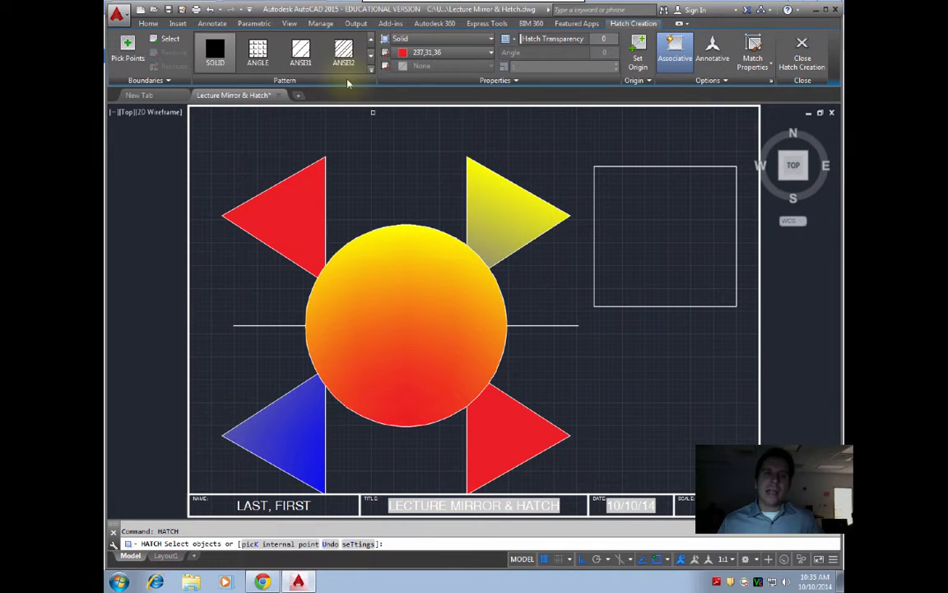
left_click(421, 39)
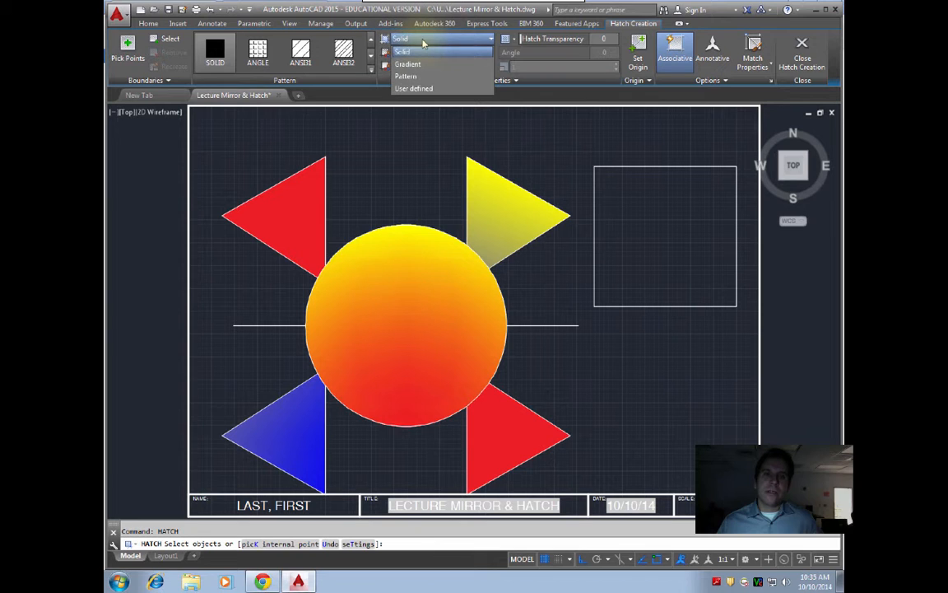
left_click(424, 75)
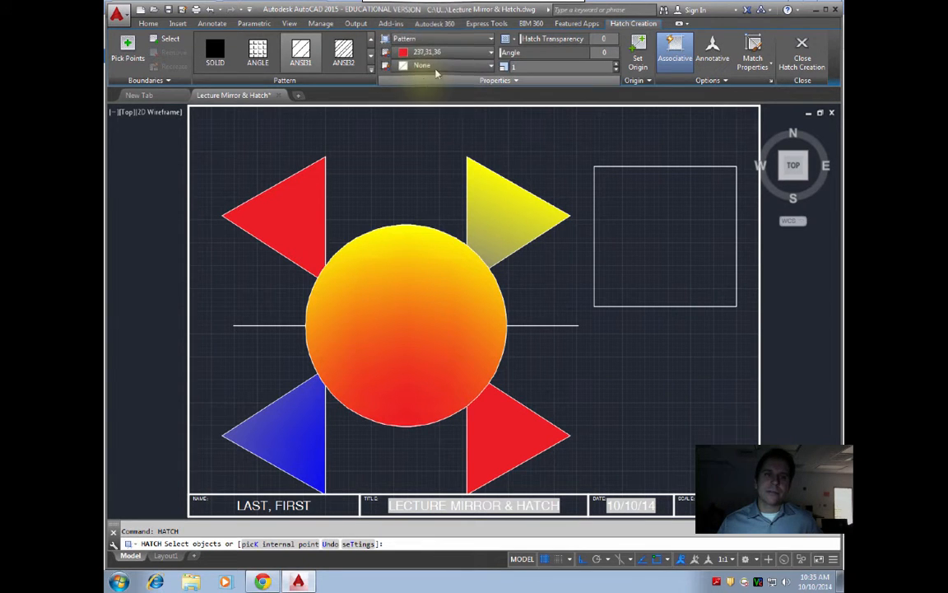
left_click(436, 39)
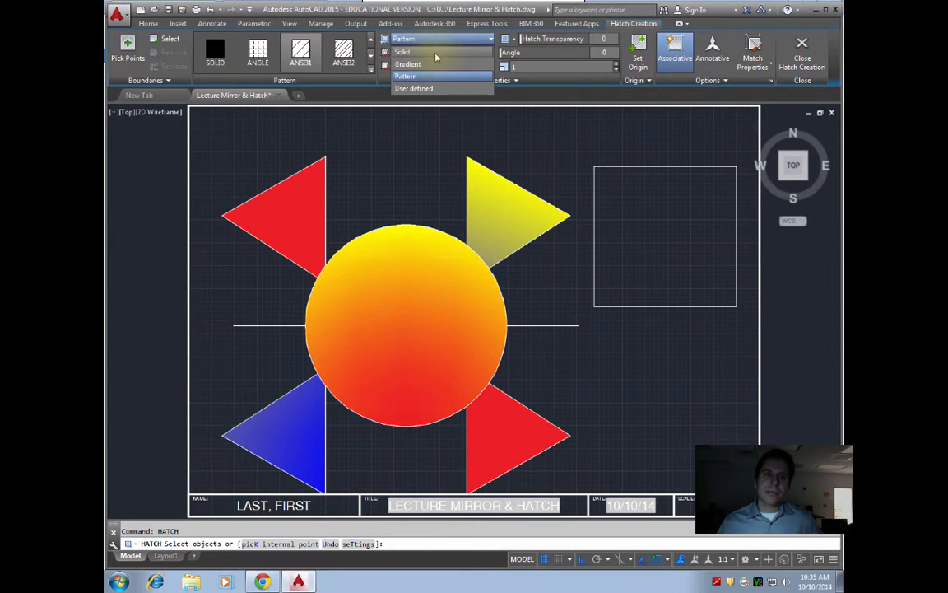
left_click(407, 75)
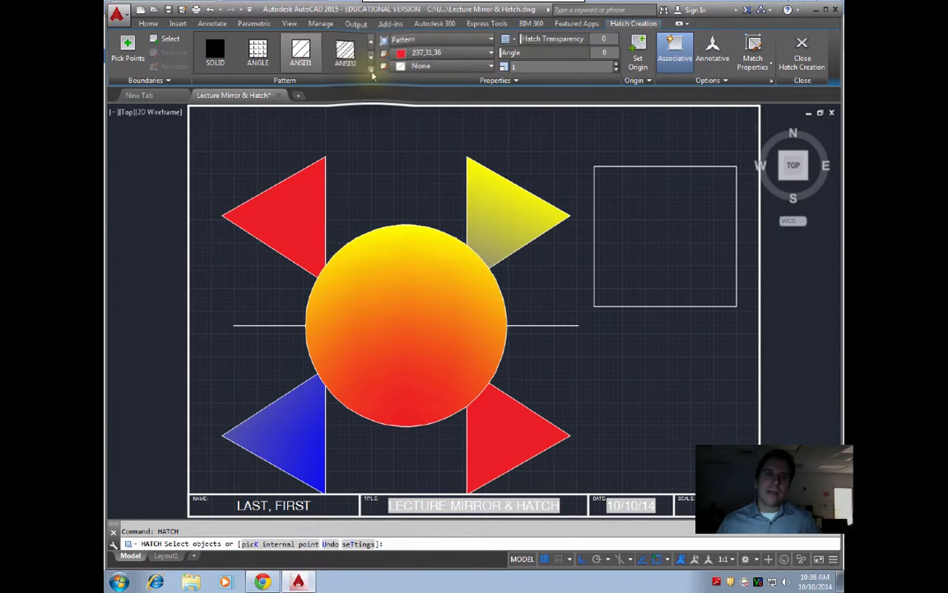
Step: Browse the available hatch patterns and choose GRASS
left_click(370, 74)
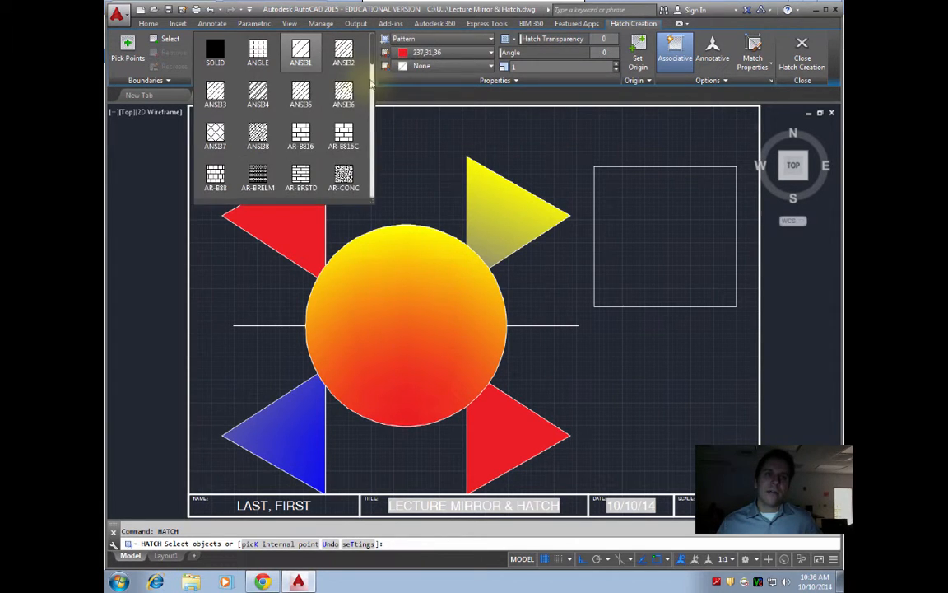
scroll(371, 78, "down", 2)
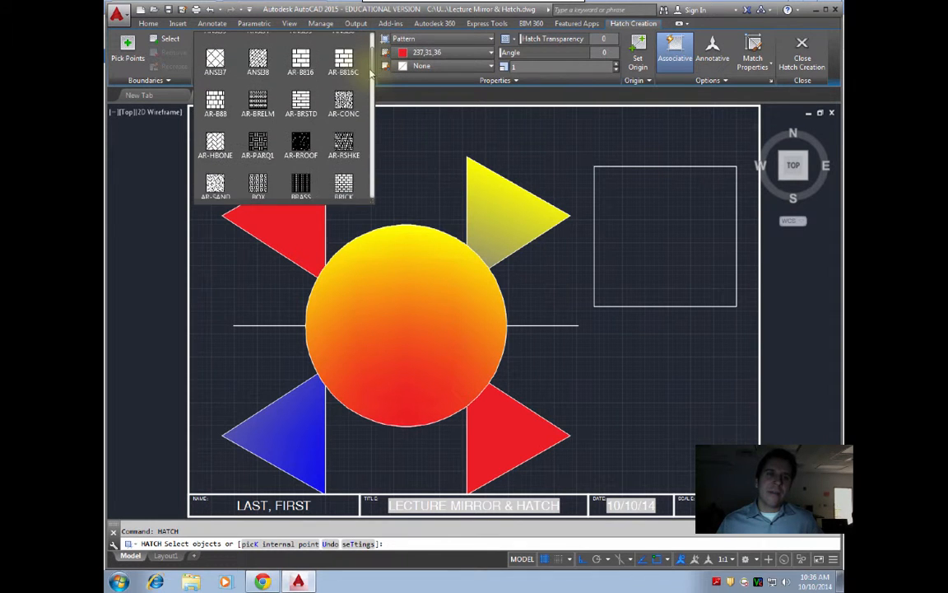
mouse_move(371, 74)
left_mouse_down()
mouse_move(366, 117)
mouse_move(378, 62)
left_mouse_up()
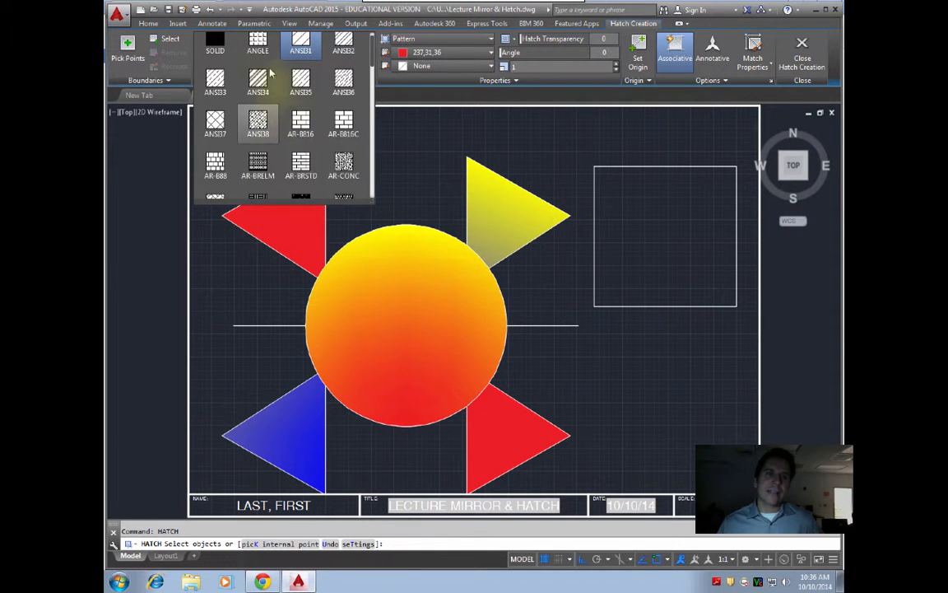
left_click(369, 55)
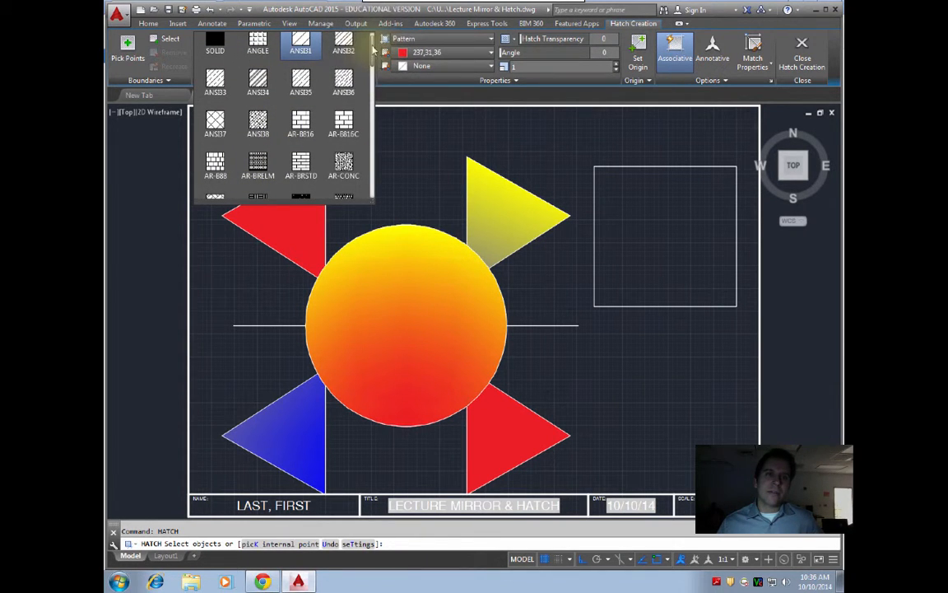
mouse_move(369, 63)
left_mouse_down()
mouse_move(362, 196)
mouse_move(381, 169)
mouse_move(378, 192)
left_mouse_up()
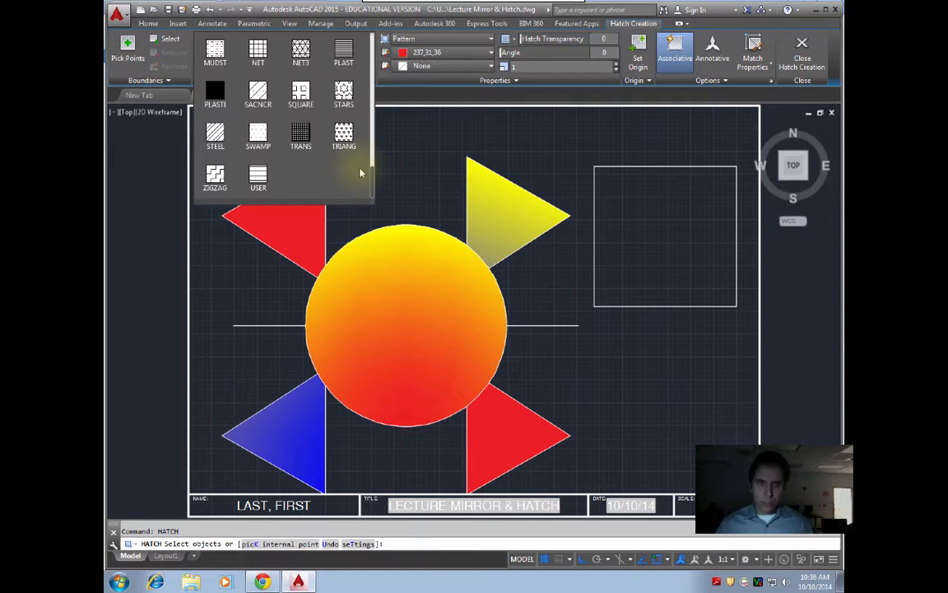
scroll(362, 165, "up", 5)
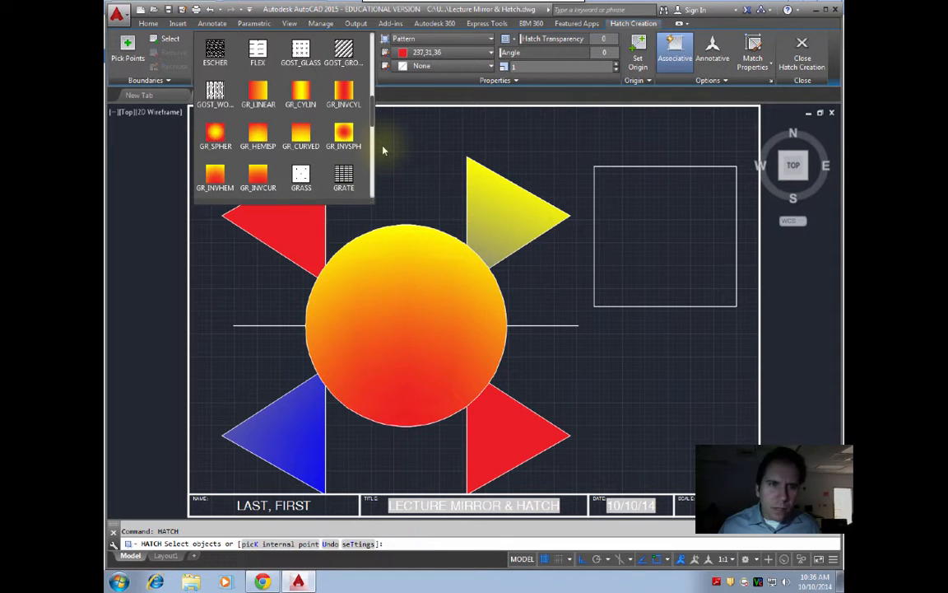
left_click(300, 177)
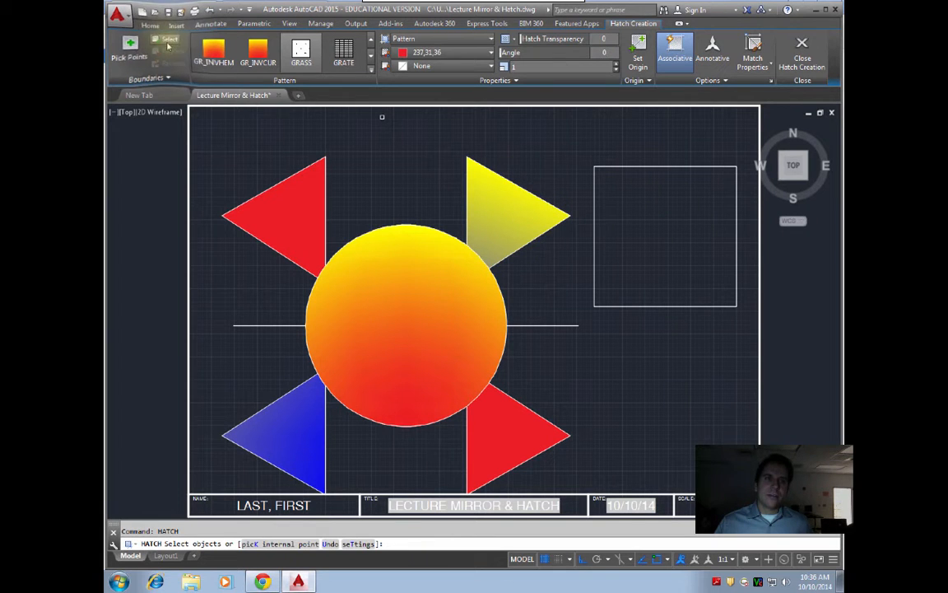
Step: Apply the GRASS hatch to the rectangle by selecting the rectangle as the boundary object
left_click(168, 42)
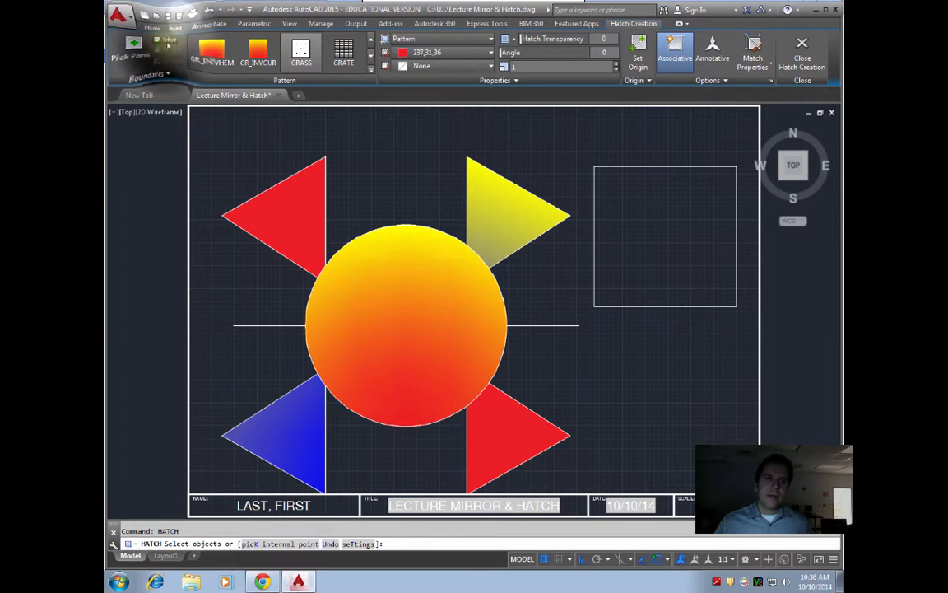
left_click(679, 155)
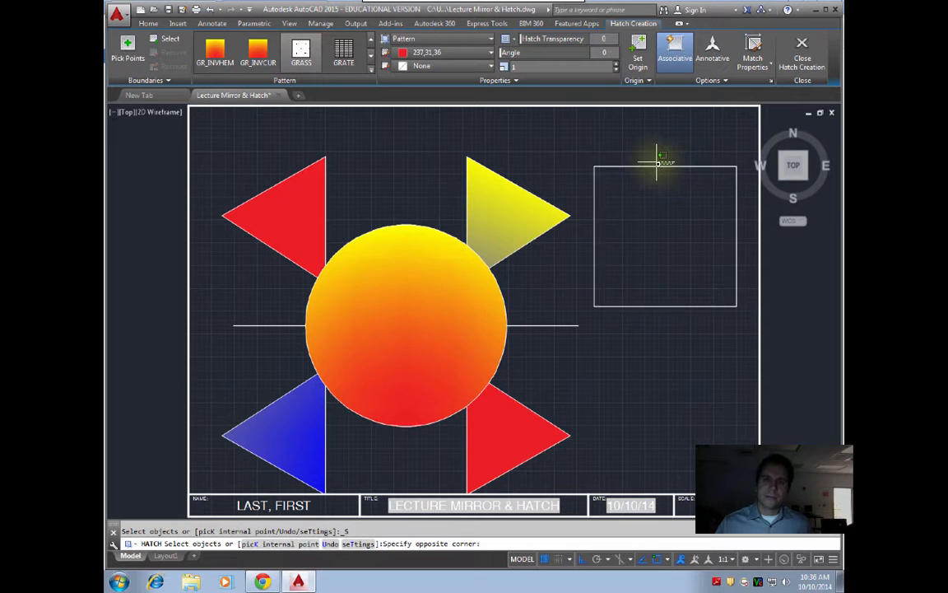
left_click(652, 174)
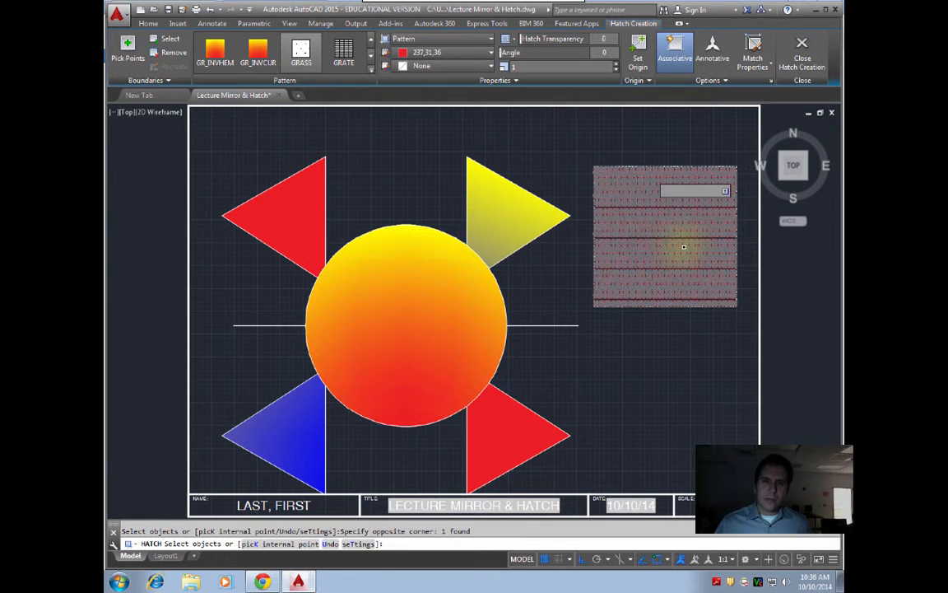
Step: Change the rectangle's grass hatch colour to dark green 19,103,52
left_click(448, 53)
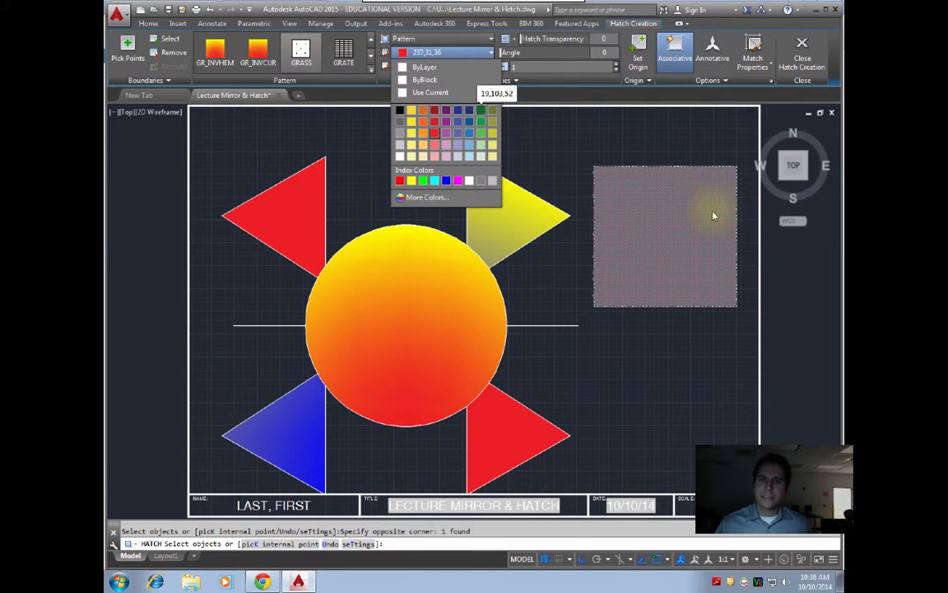
left_click(481, 114)
left_click(482, 110)
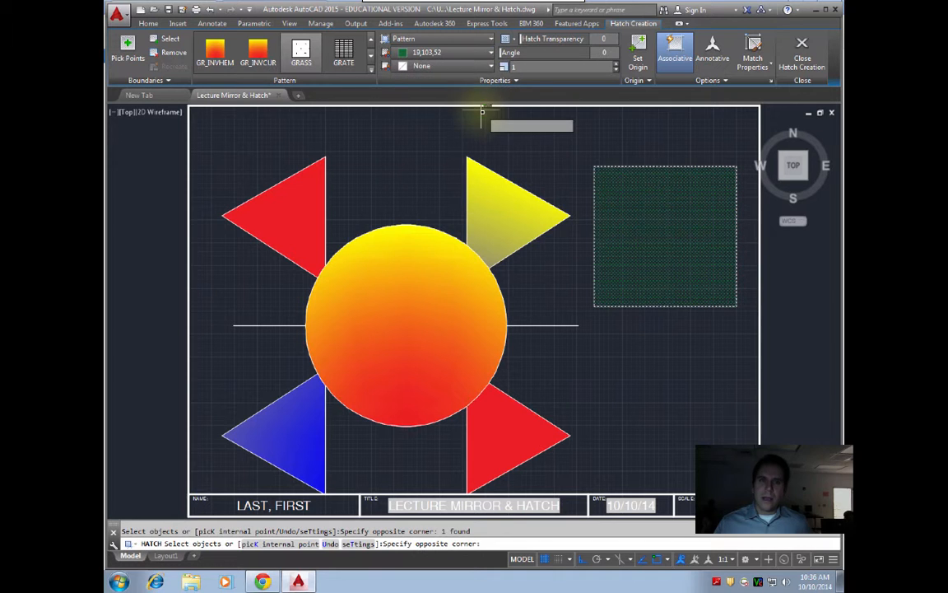
left_click(461, 53)
left_click(461, 55)
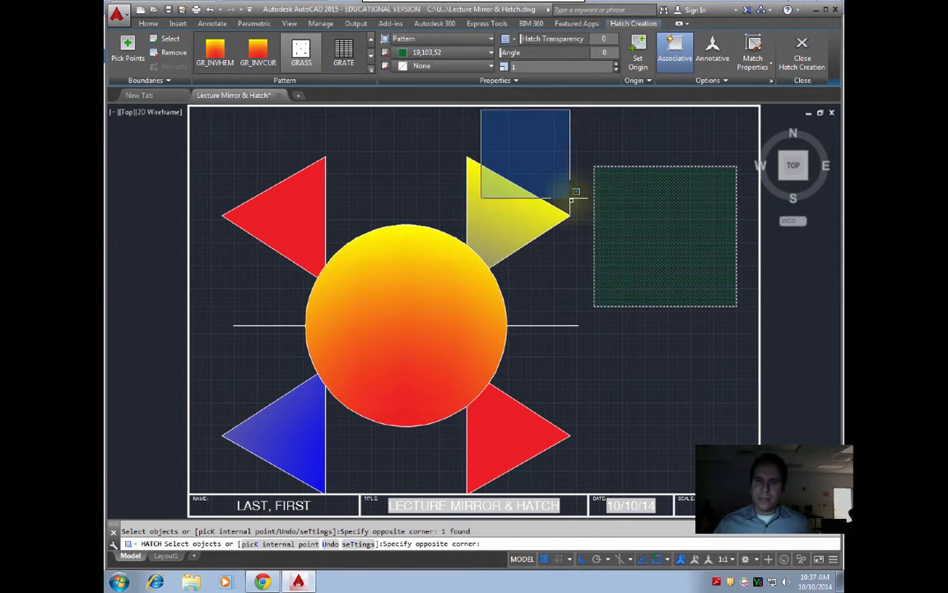
left_click(571, 127)
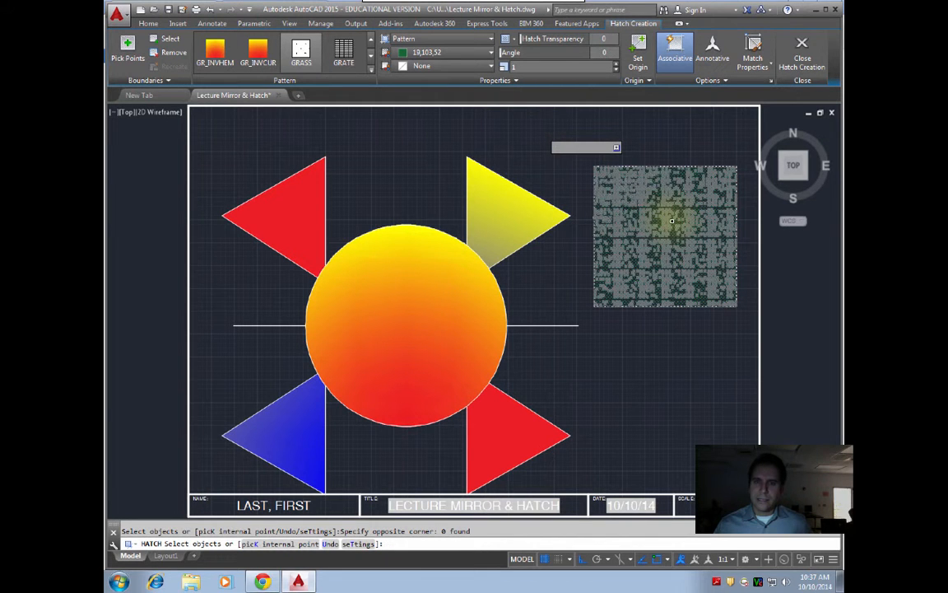
Step: Inspect the density of the grass pattern up close and set its hatch pattern scale to 10
scroll(671, 252, "up", 5)
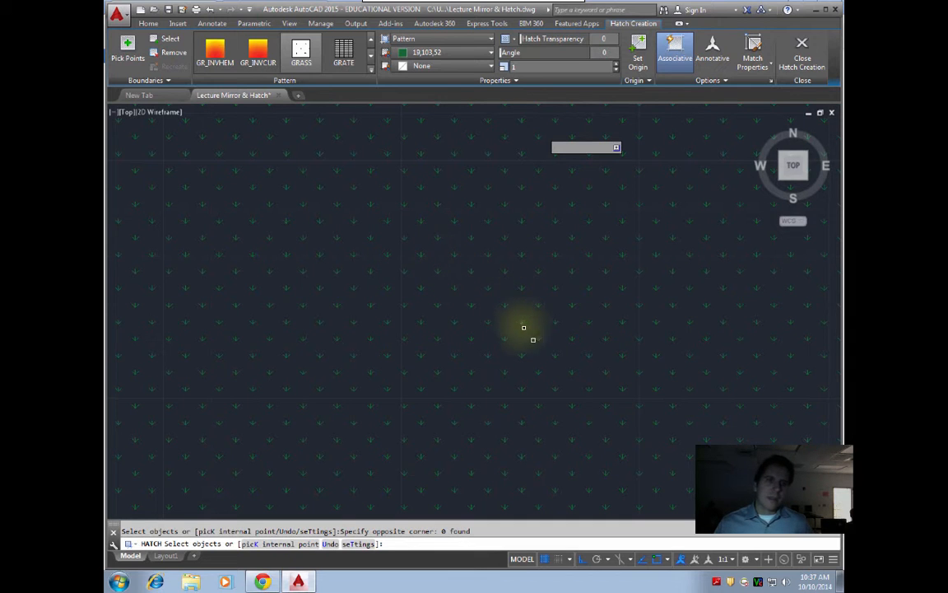
scroll(498, 343, "down", 4)
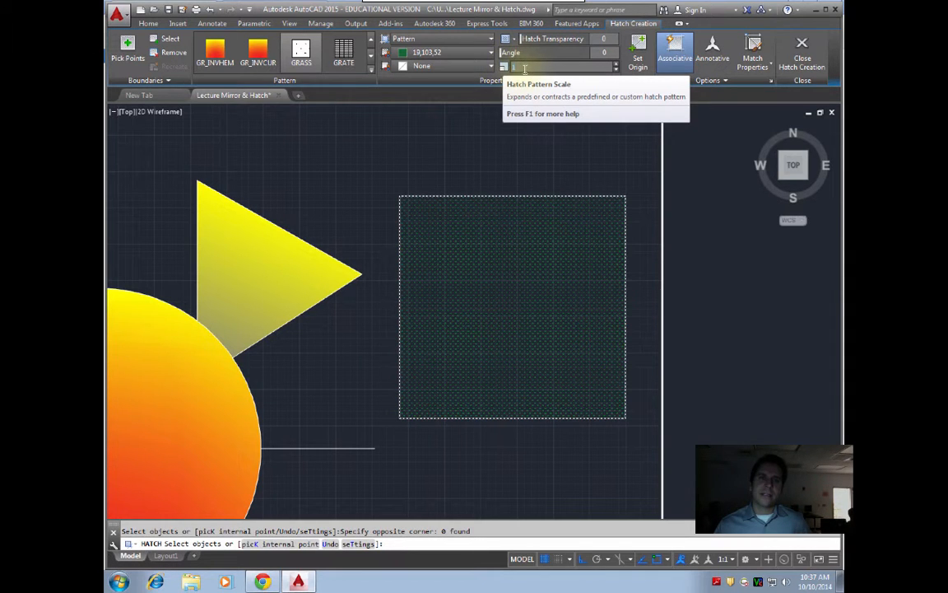
left_click(529, 68)
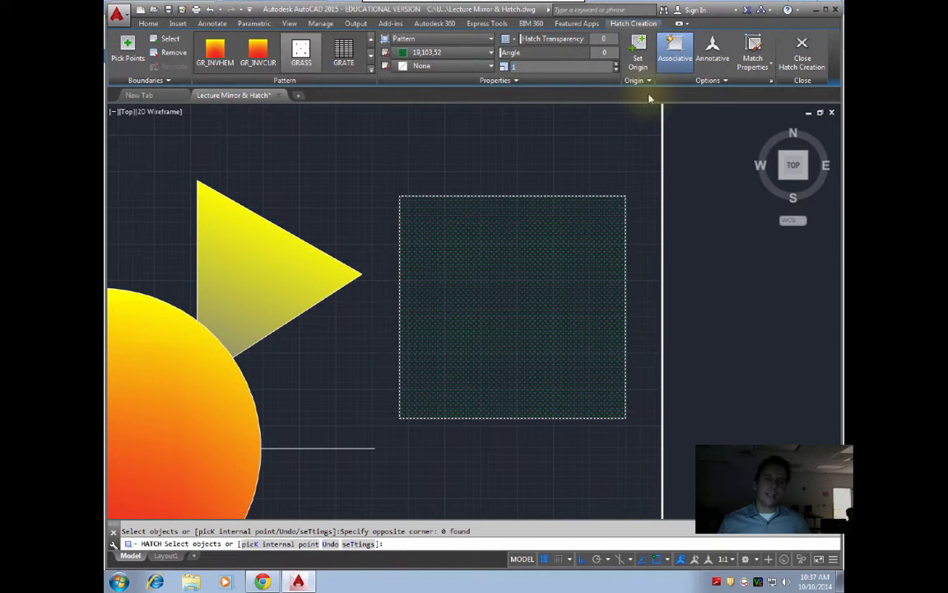
type("0")
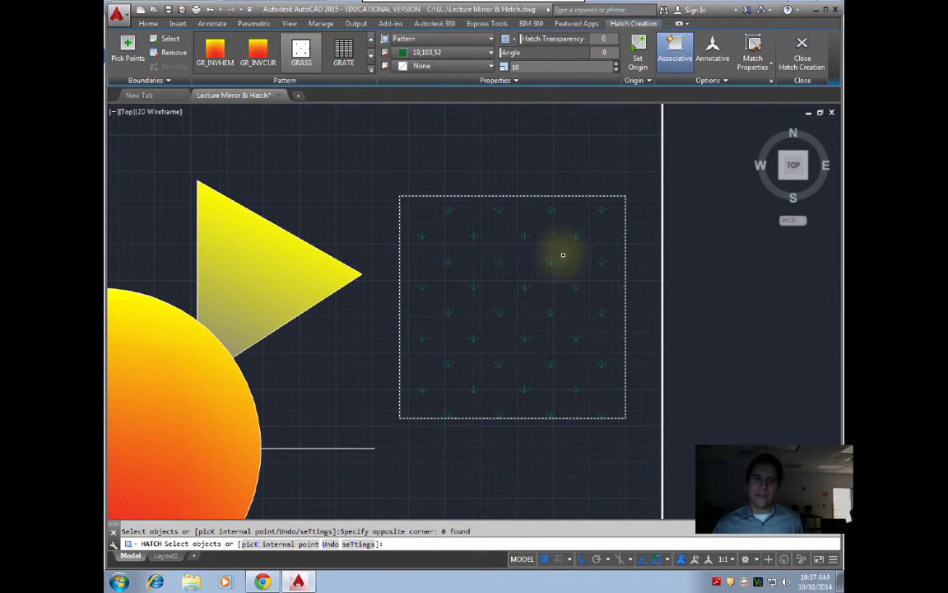
Step: Set the rectangle's grass hatch pattern scale to 7 and finish the hatch
left_click(539, 66)
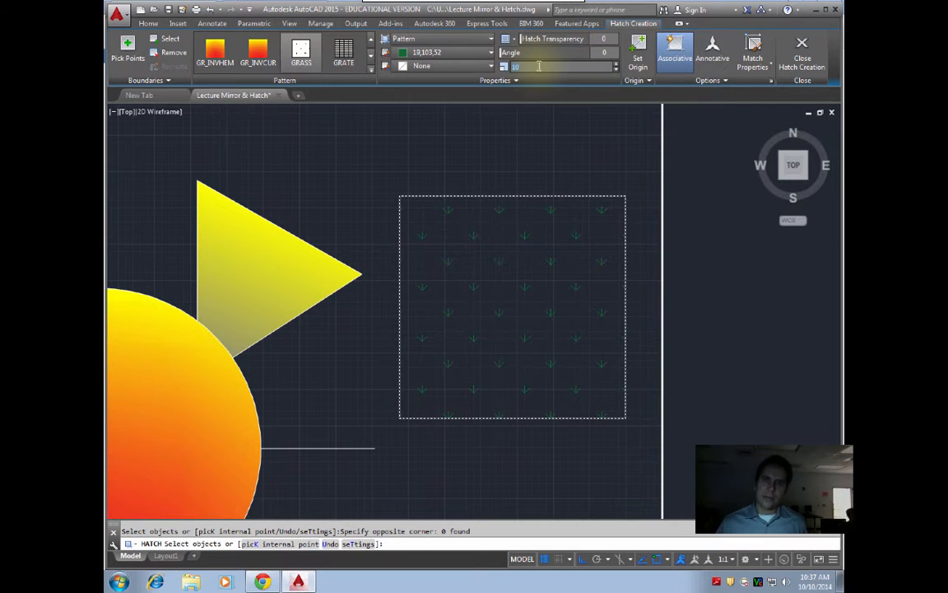
key("Return")
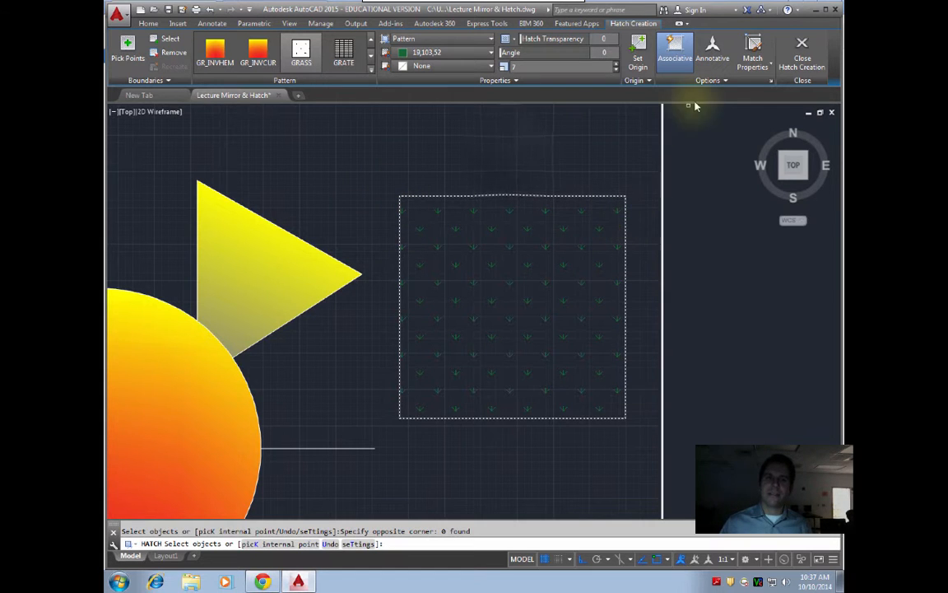
left_click(512, 157)
left_click(509, 154)
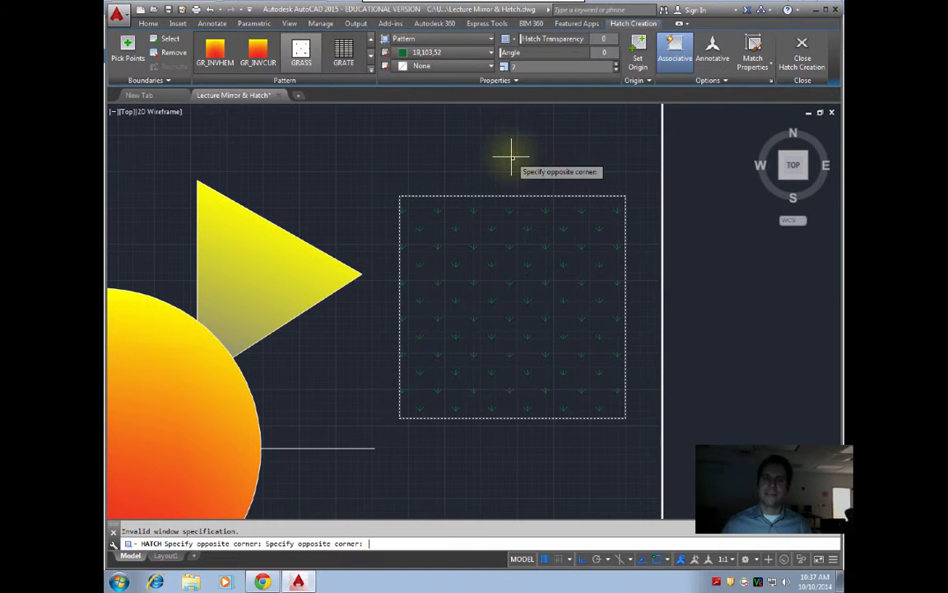
left_click(516, 134)
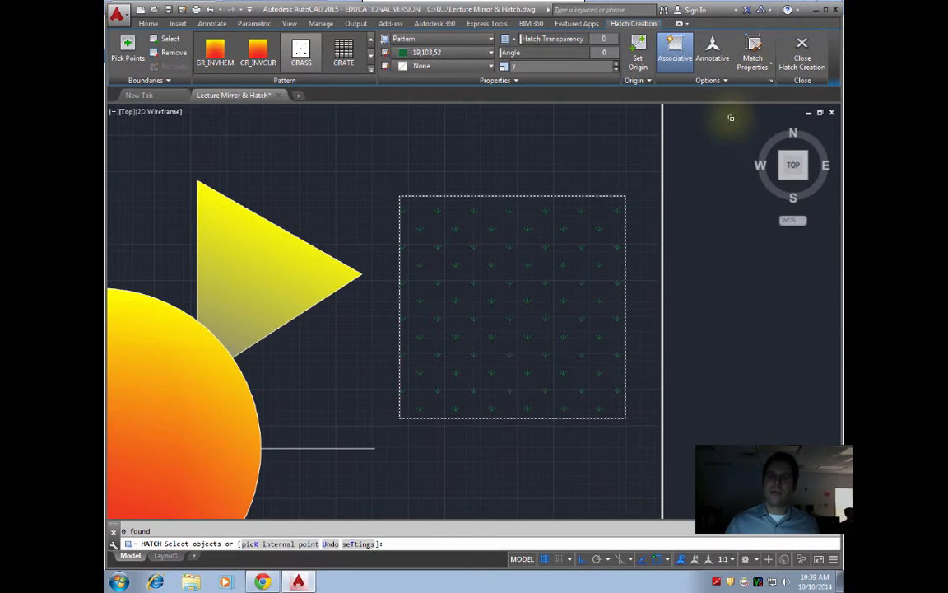
left_click(802, 45)
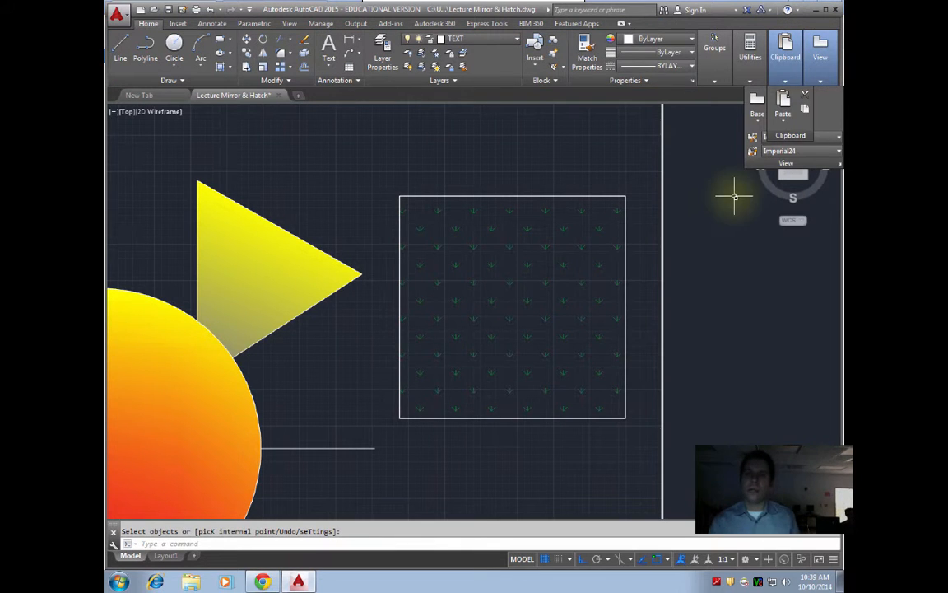
Step: Draw the sloping first side and the base of a new triangle outside the drawing border, with Ortho off
mouse_move(724, 315)
middle_mouse_down()
mouse_move(539, 326)
mouse_move(343, 417)
middle_mouse_up()
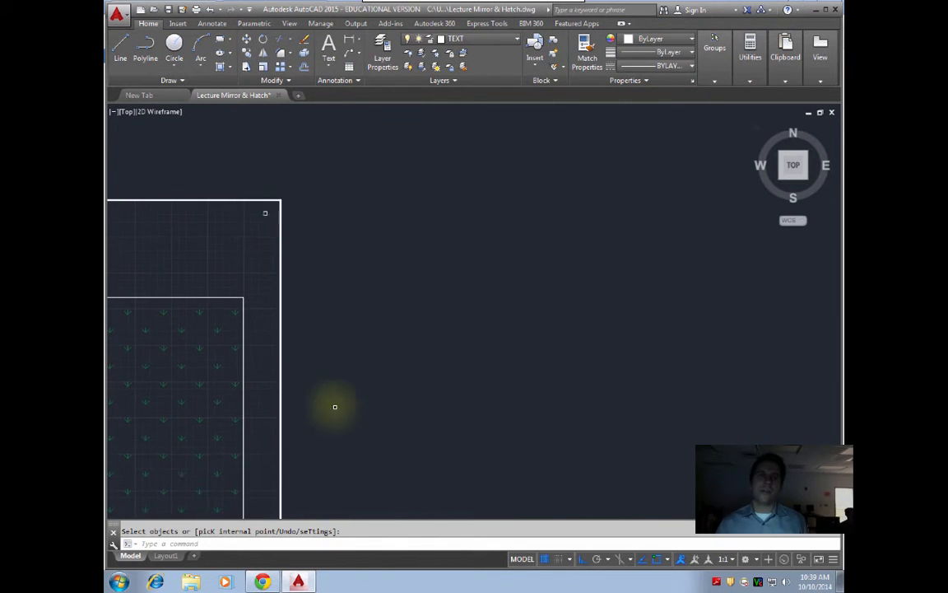
left_click(121, 48)
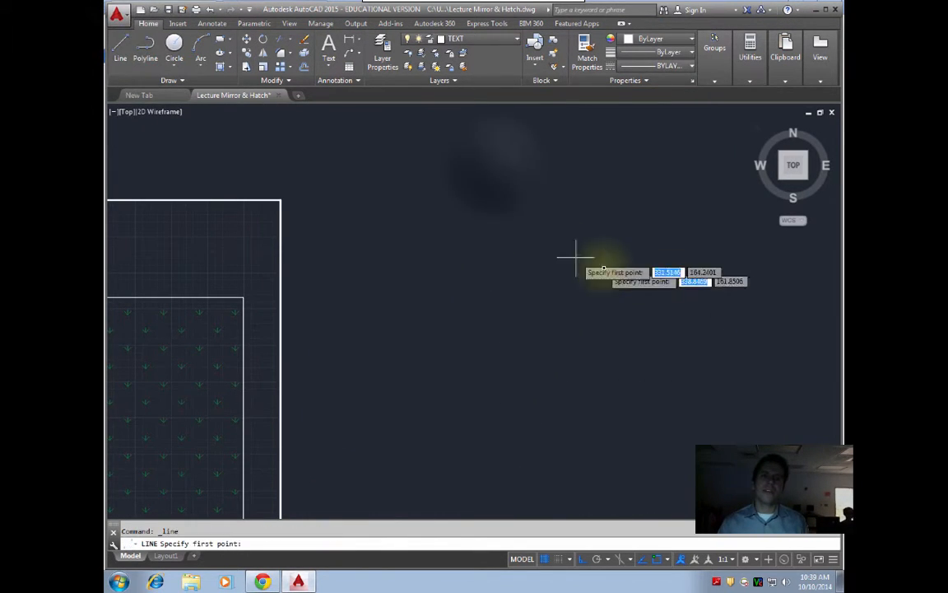
left_click(495, 167)
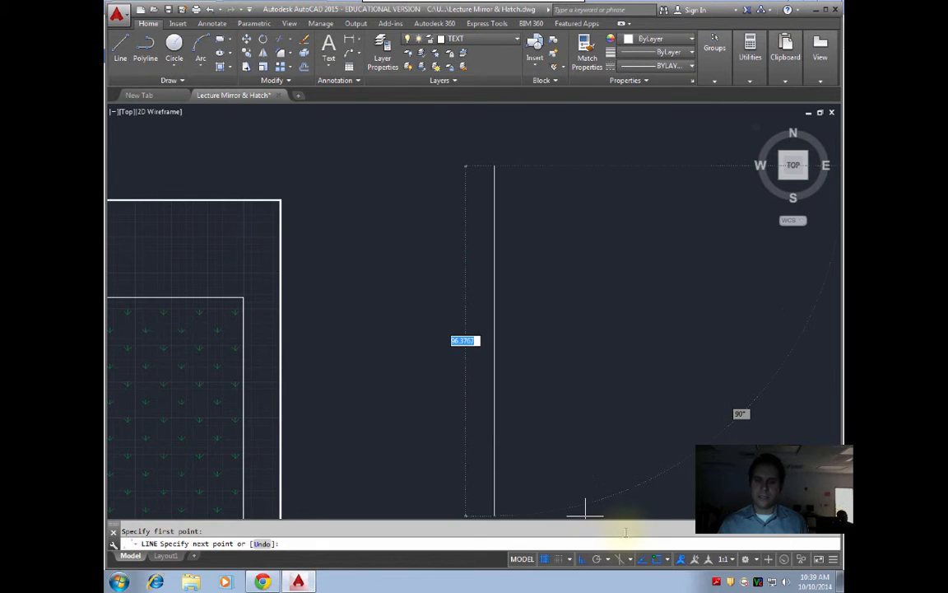
left_click(582, 559)
left_click(356, 331)
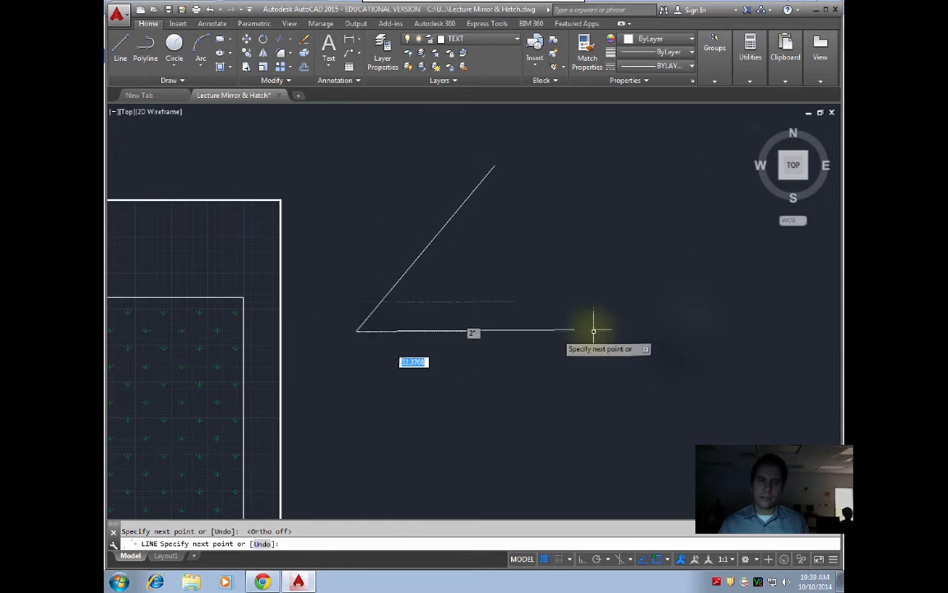
left_click(679, 331)
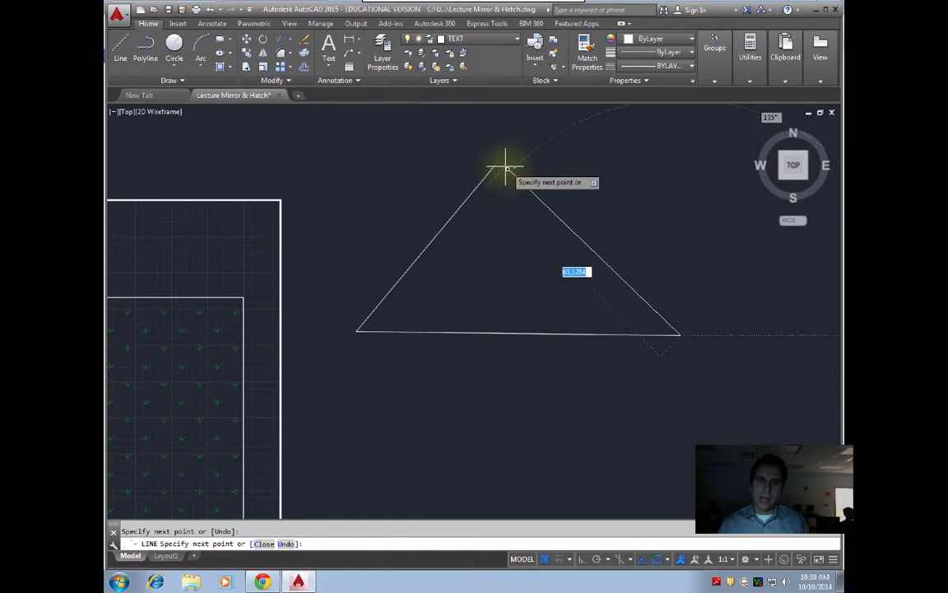
Step: Turn off object snap and end the triangle's third side just short of its starting point, leaving a tiny gap at the apex
scroll(503, 167, "down", 1)
scroll(505, 168, "down", 2)
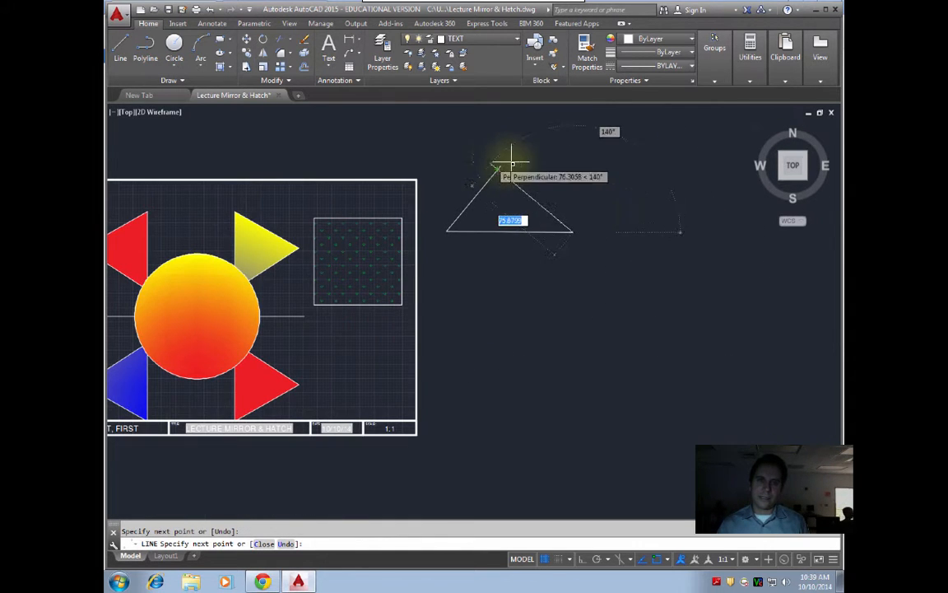
key("F3")
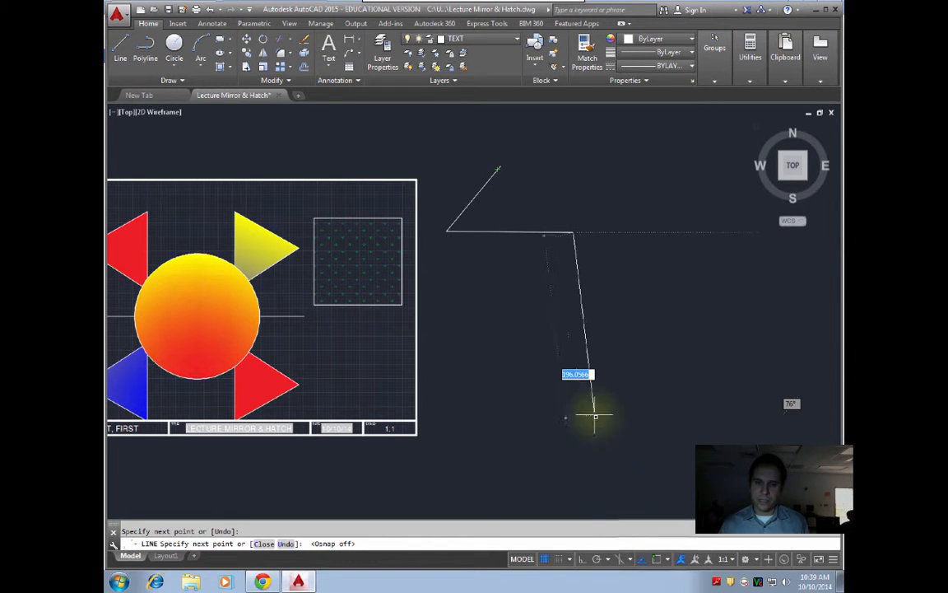
scroll(525, 196, "up", 5)
middle_click_drag(481, 148, 842, 387)
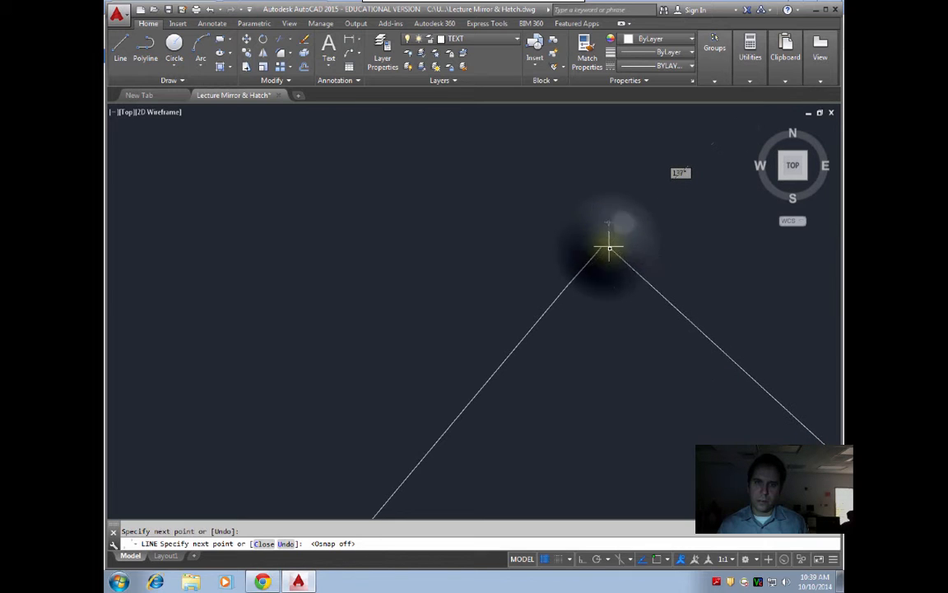
left_click(609, 247)
key("Return")
Step: Set up a new hatch for the triangle with a solid fill in yellow 241,235,31
scroll(760, 323, "up", 10)
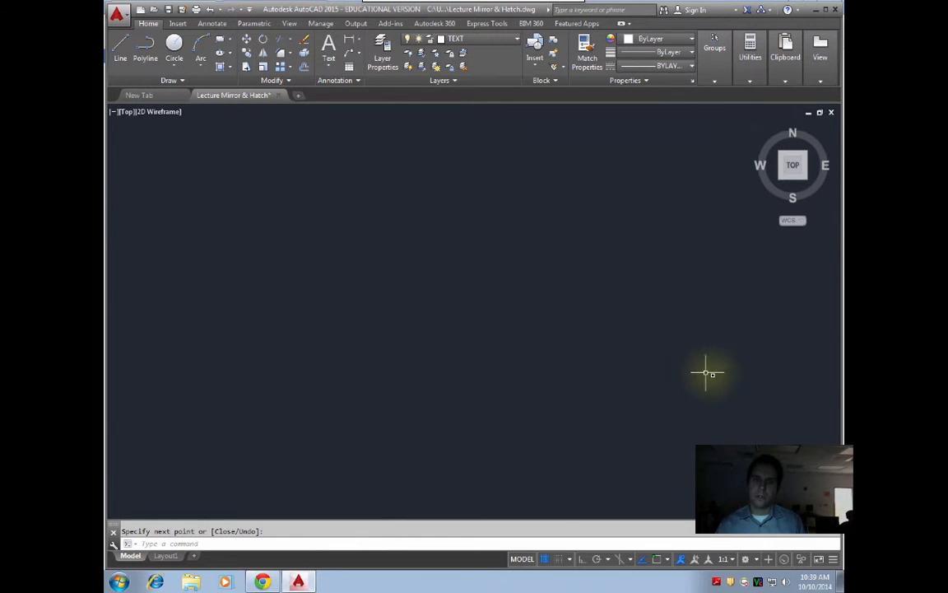
scroll(618, 360, "down", 10)
scroll(642, 375, "down", 4)
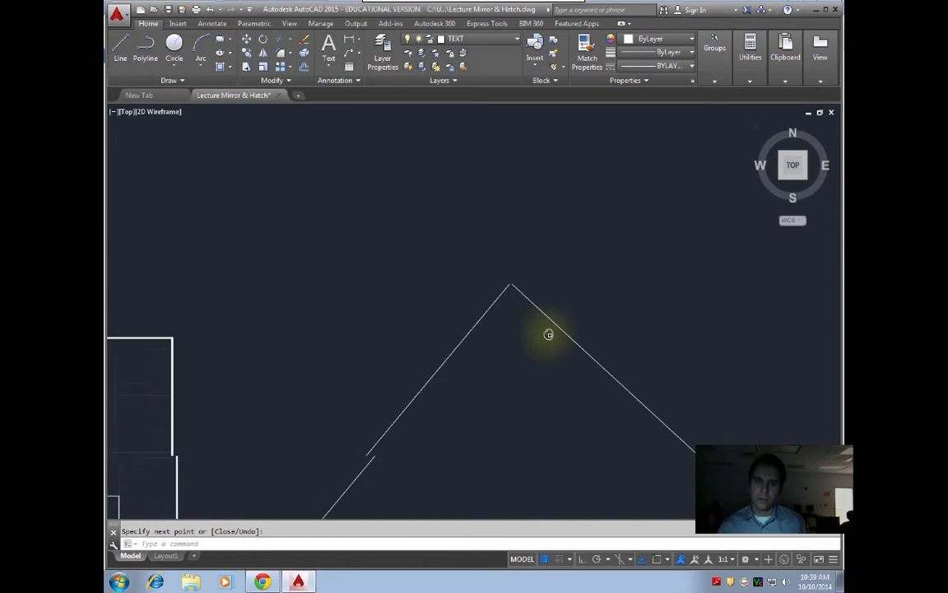
scroll(609, 394, "down", 4)
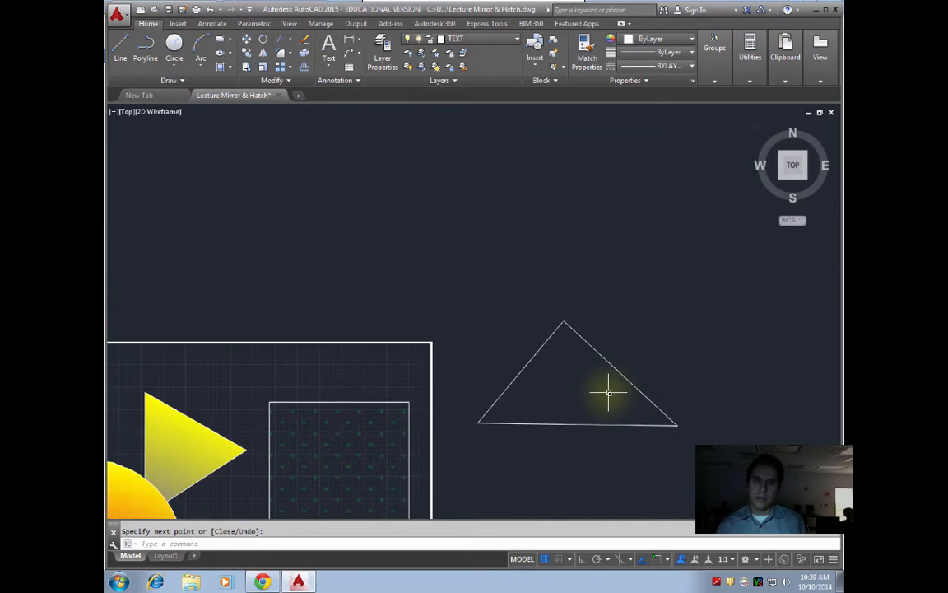
middle_click_drag(603, 398, 437, 308)
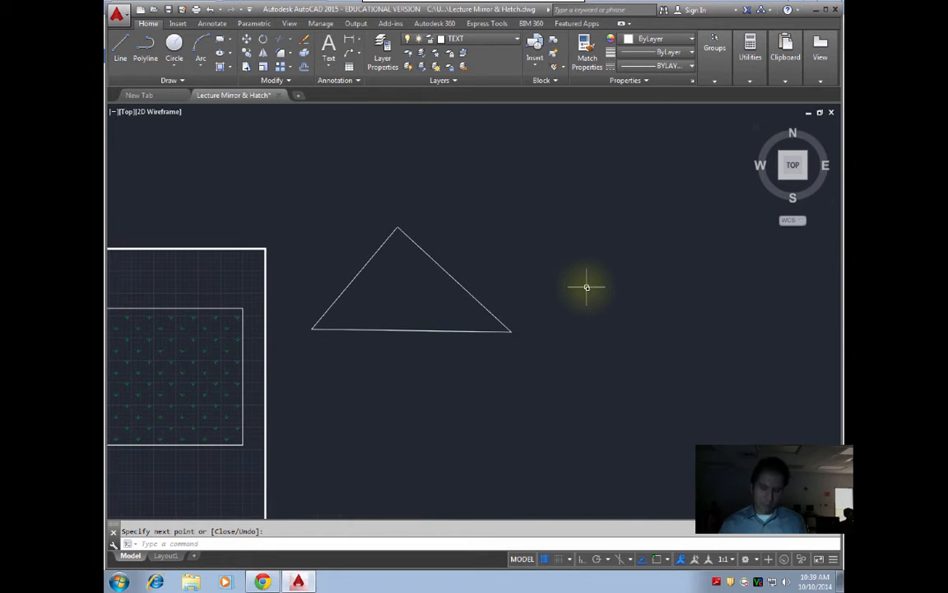
type("Atrch")
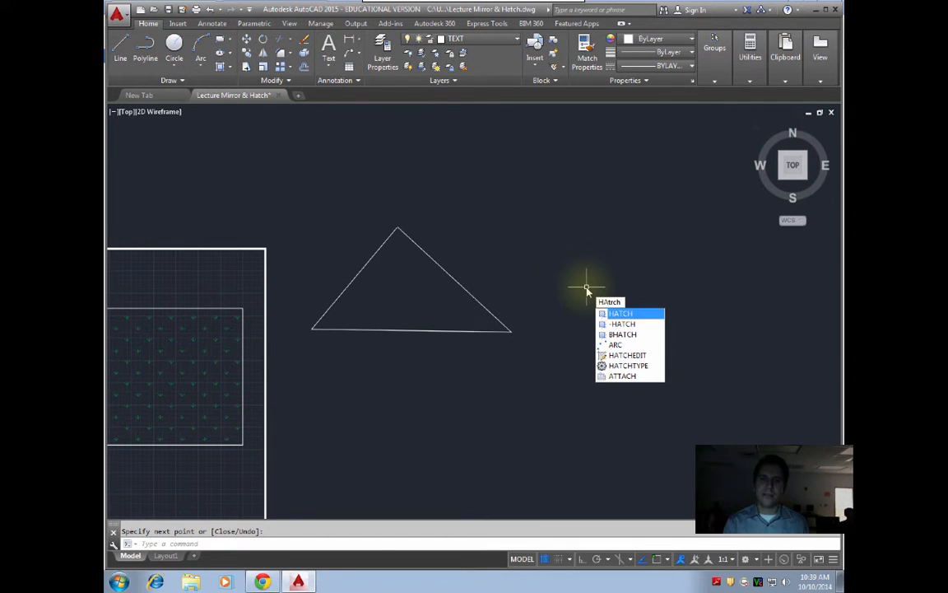
key("Return")
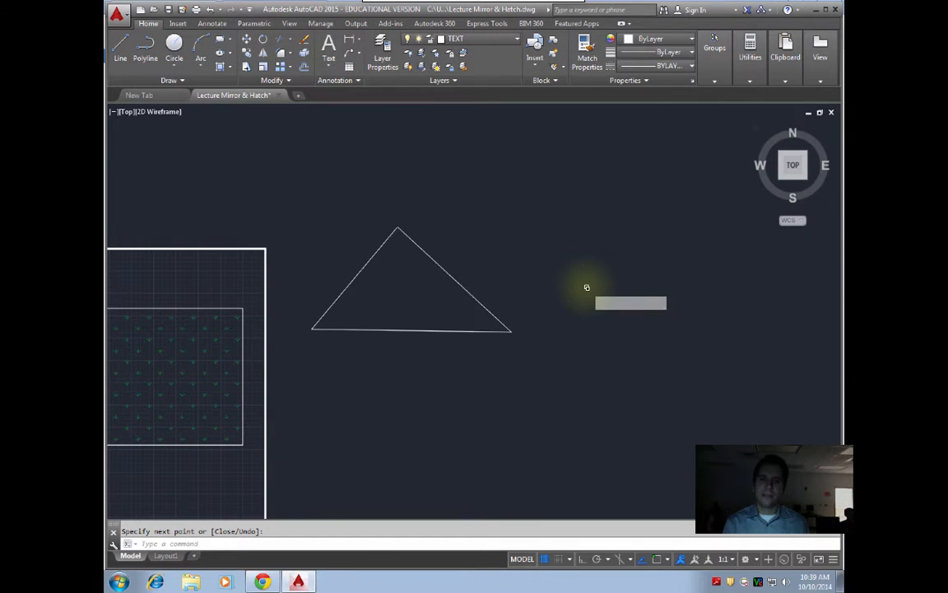
left_click(445, 38)
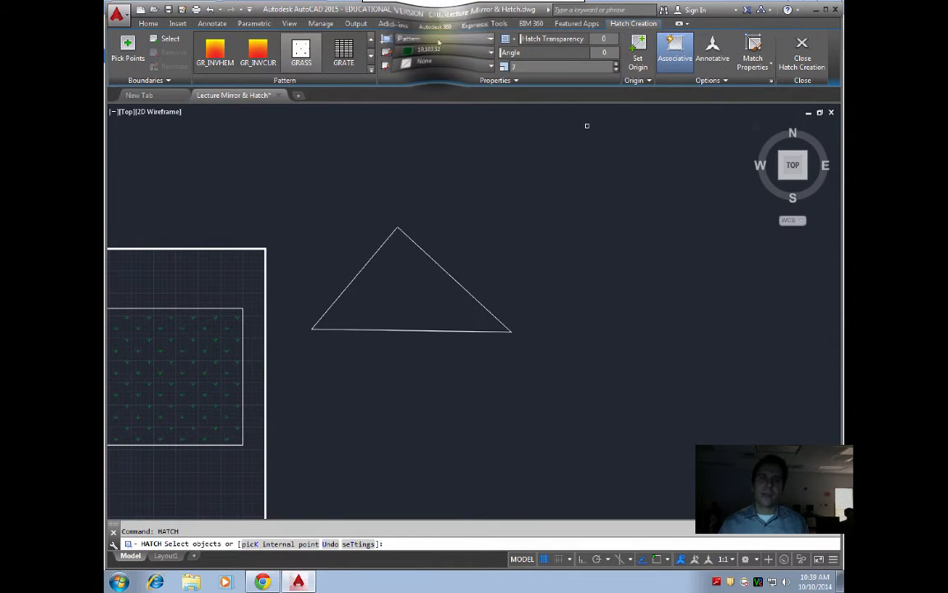
left_click(428, 51)
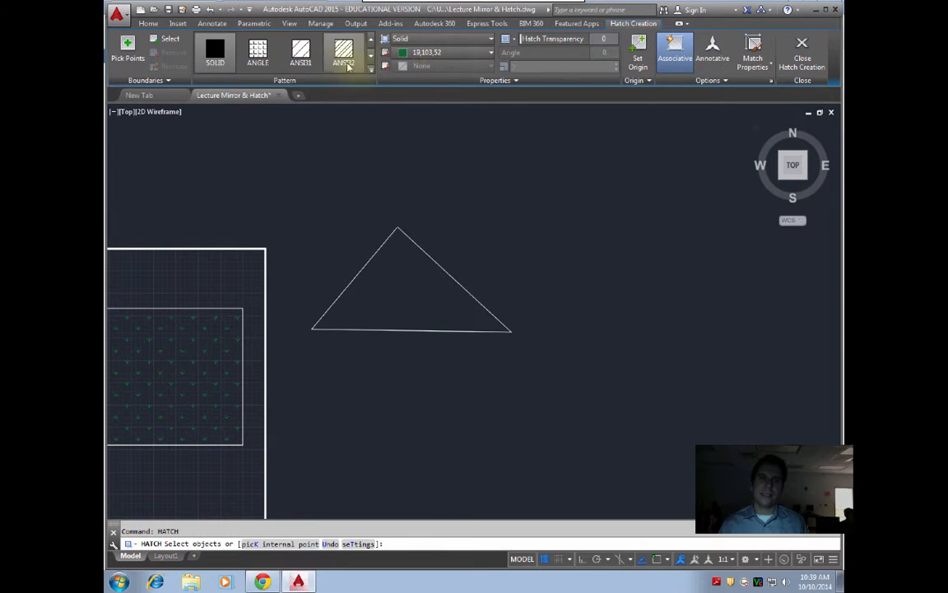
left_click(439, 54)
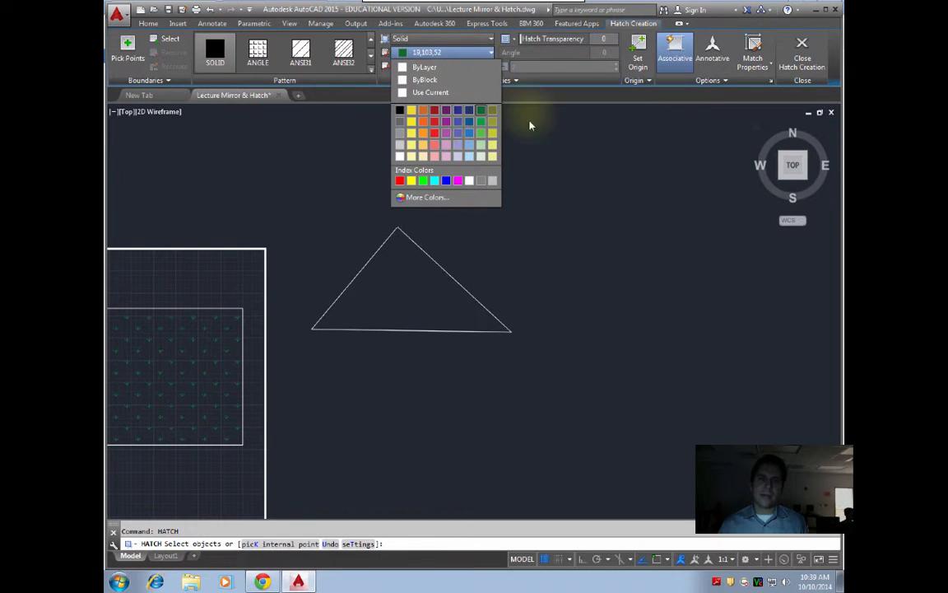
left_click(410, 121)
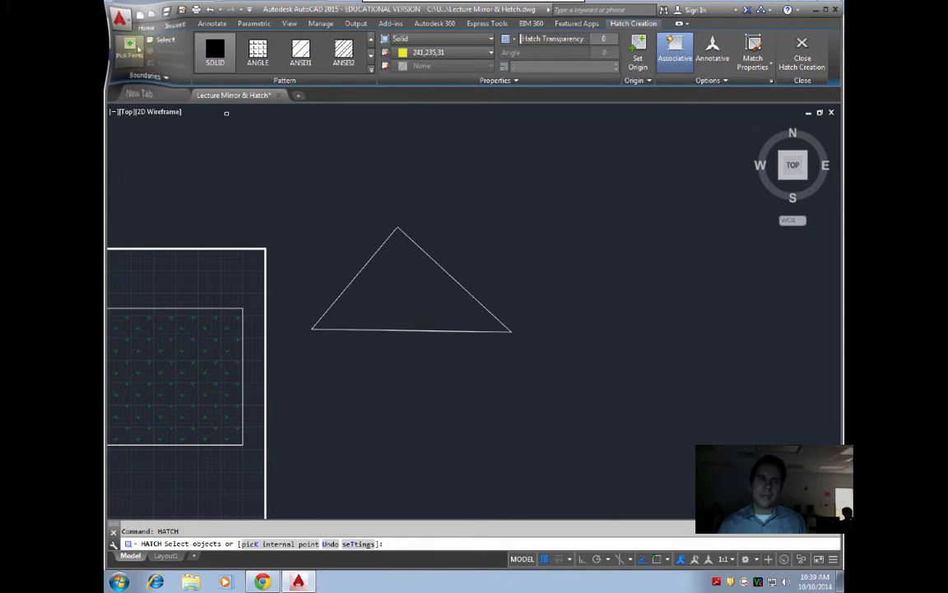
Step: Try to hatch the triangle by picking a point inside it, inspect the gap at its apex, and leave the Hatch command
left_click(127, 50)
left_click(401, 303)
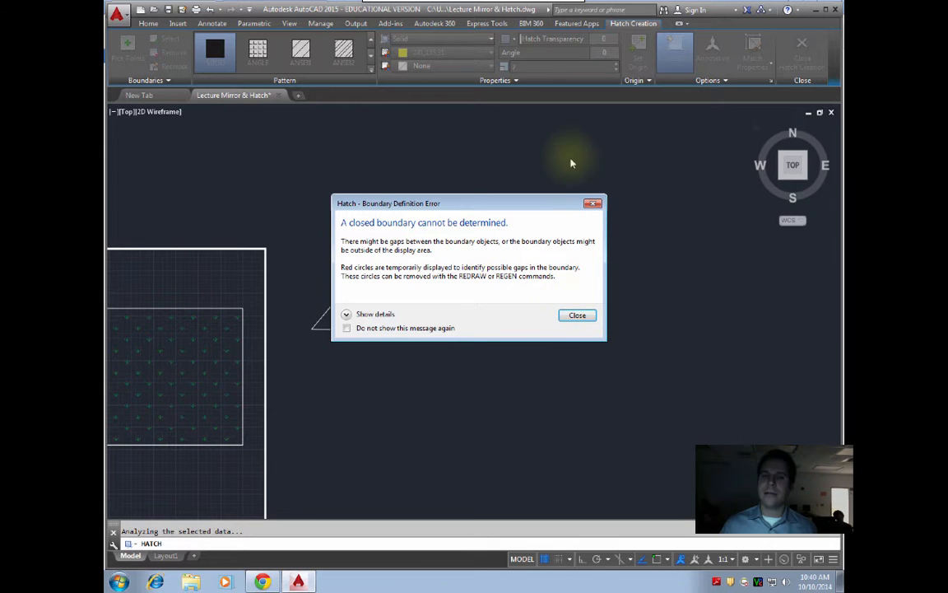
left_click(575, 316)
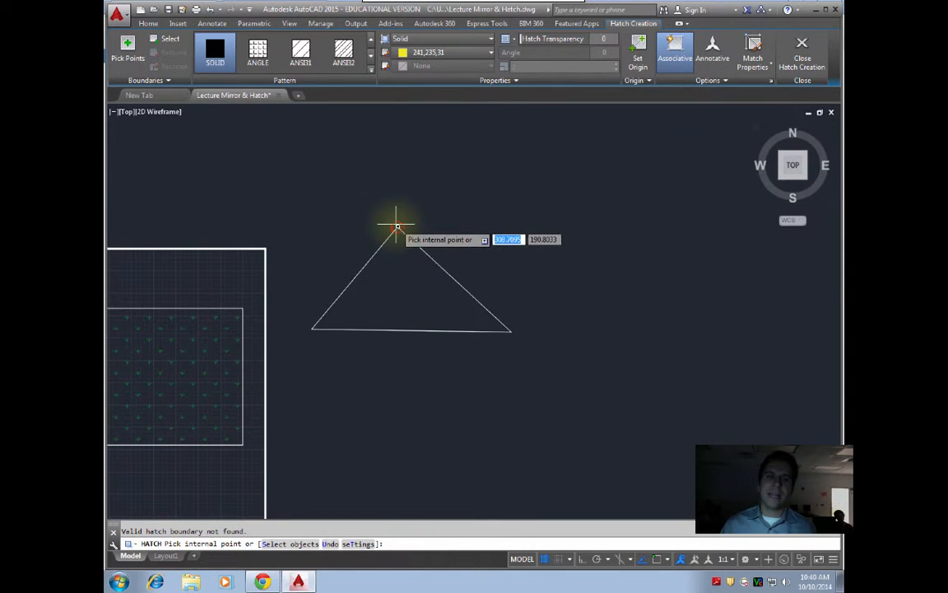
scroll(396, 225, "up", 5)
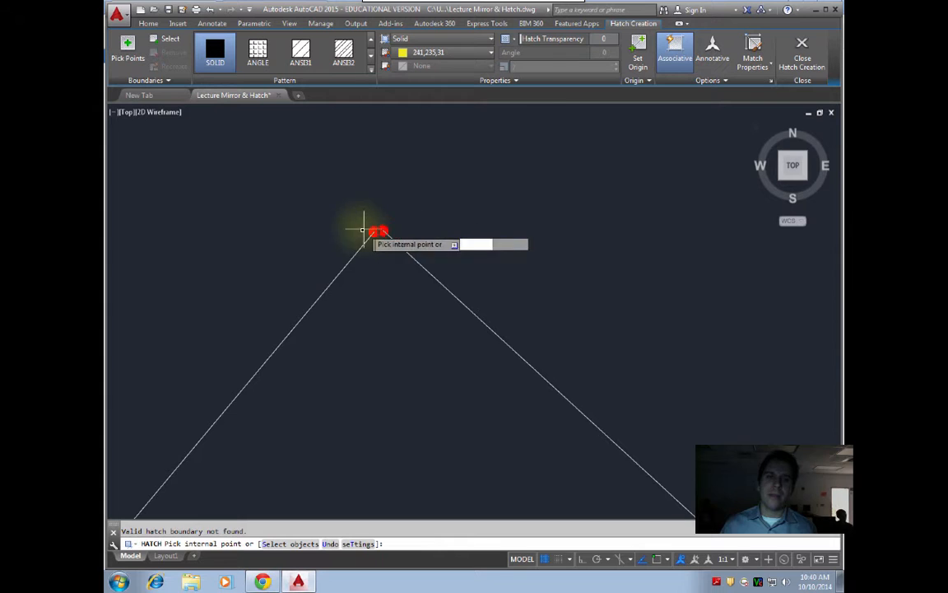
scroll(433, 234, "up", 6)
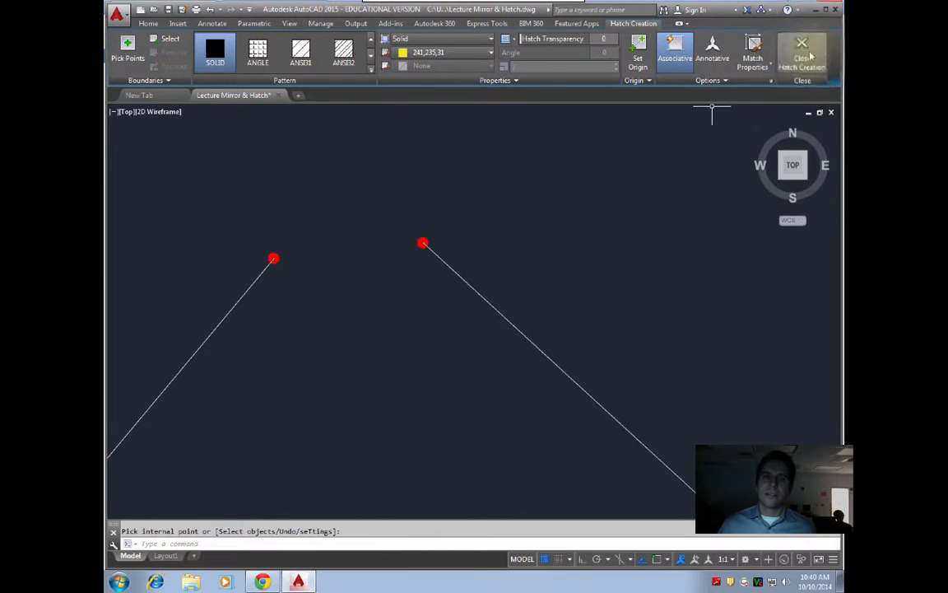
left_click(804, 49)
Step: Turn on object snap and close the gap at the apex with a line between the two open endpoints
left_click(121, 48)
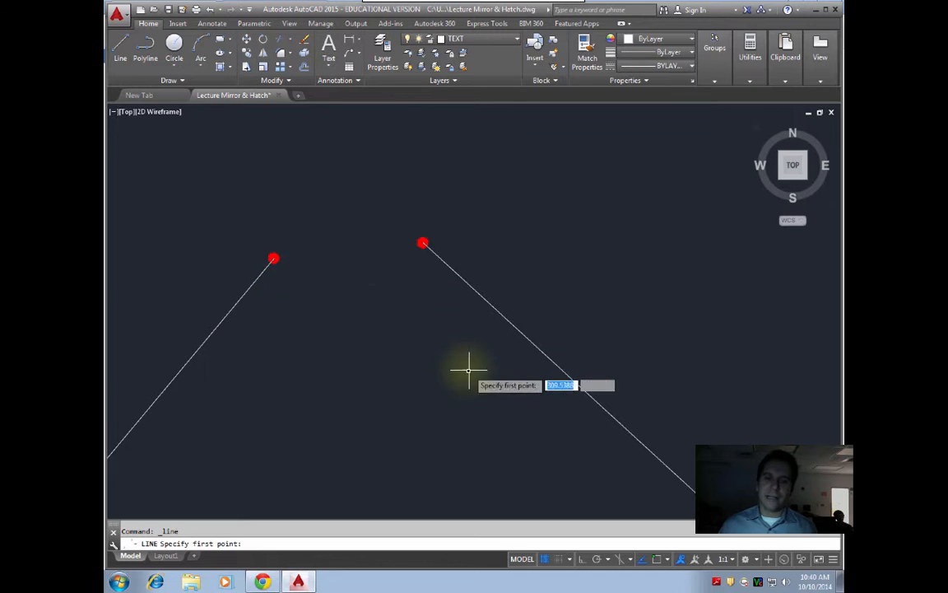
left_click(656, 559)
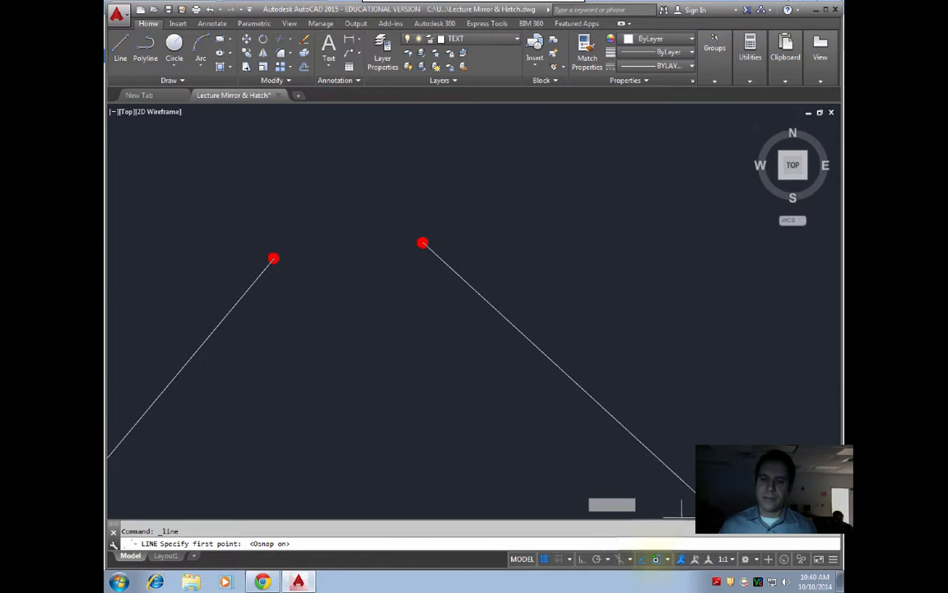
left_click(273, 258)
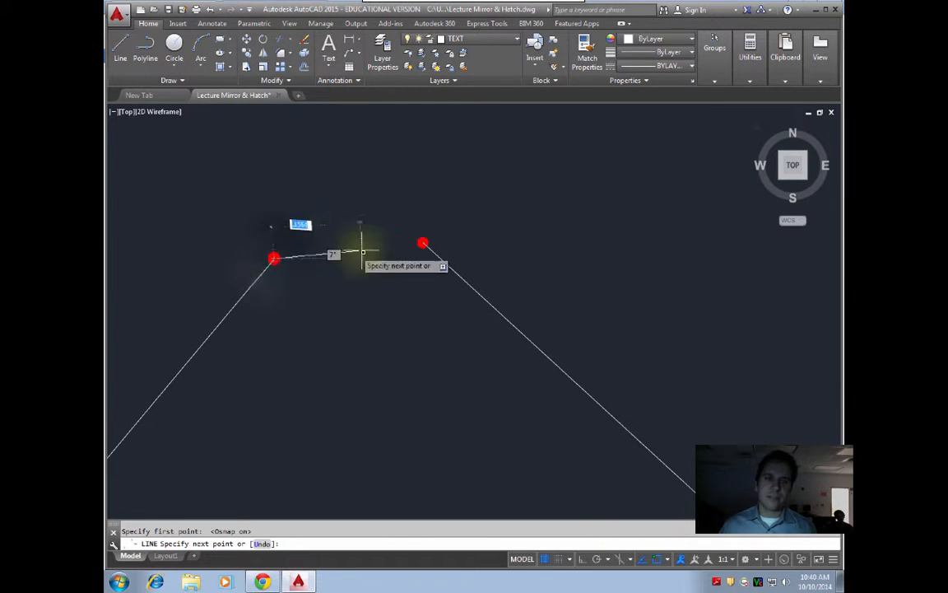
left_click(422, 243)
key("Return")
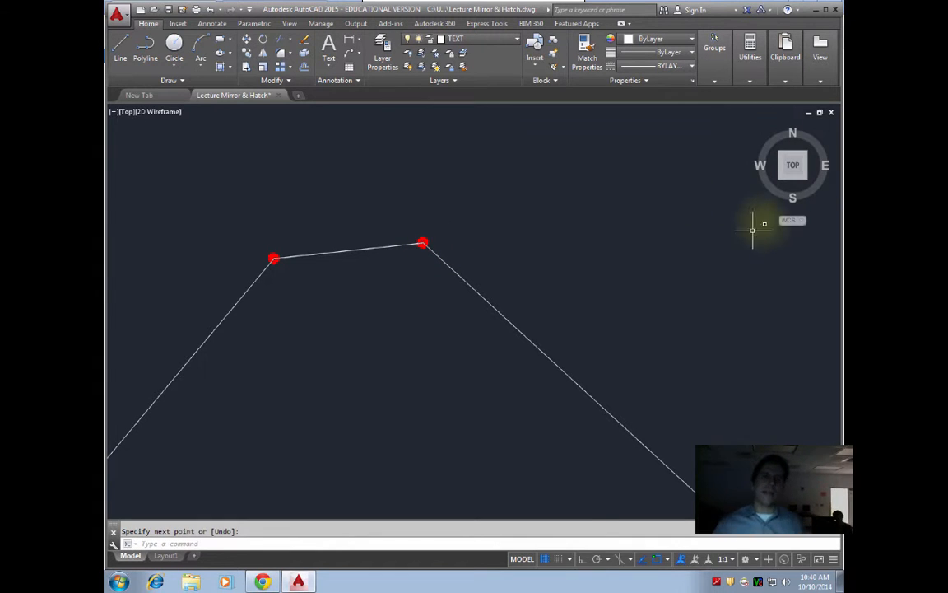
Step: Fill the closed triangle outside the border with a solid hatch in purple 159,83,160 by picking a point inside it
scroll(607, 362, "down", 1)
middle_click(608, 363)
middle_click(608, 363)
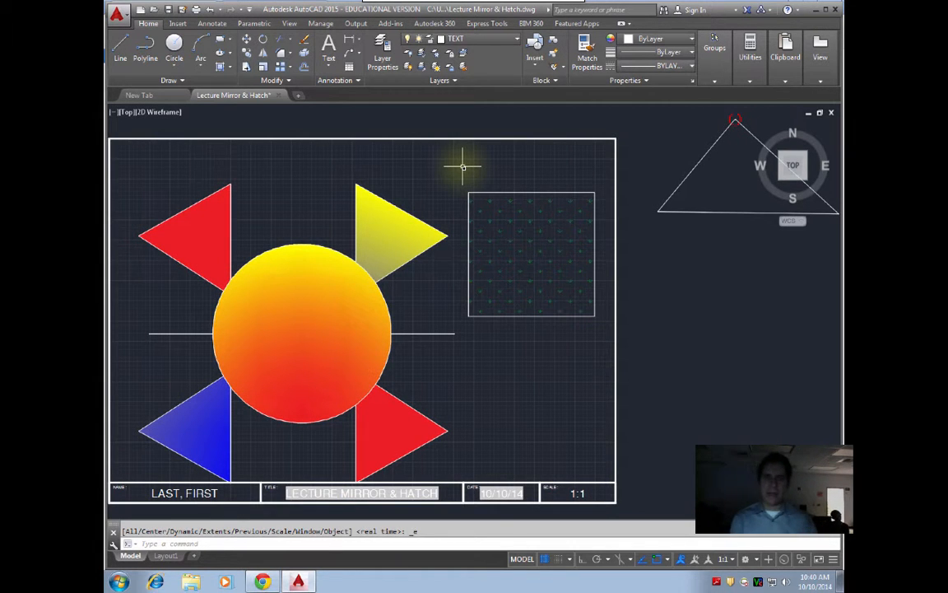
type("hatch")
key("Return")
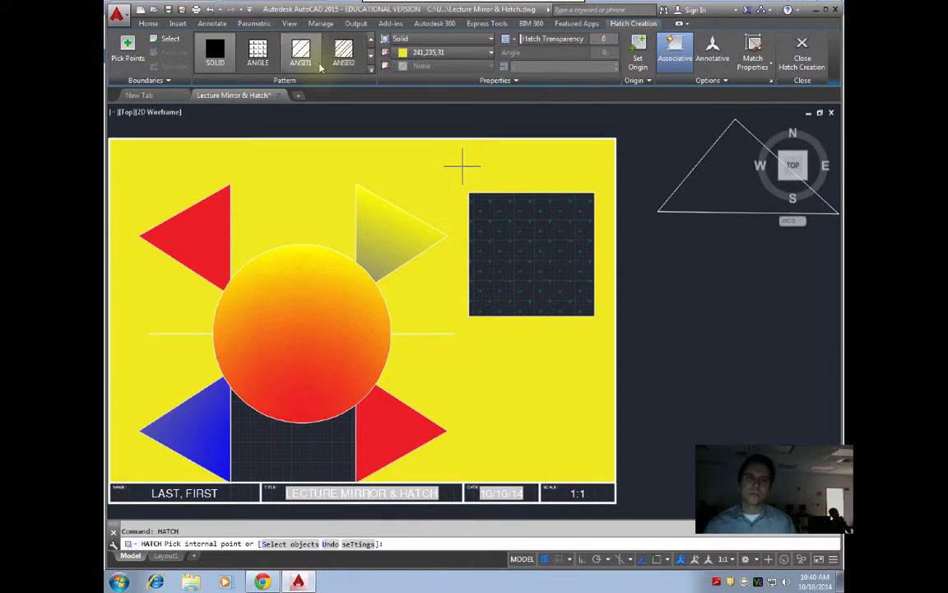
left_click(441, 52)
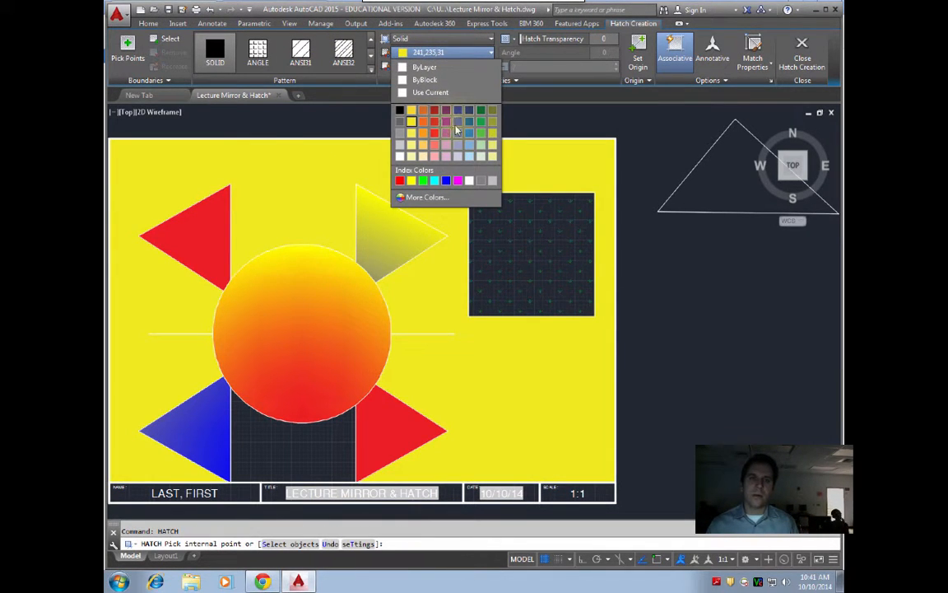
left_click(446, 132)
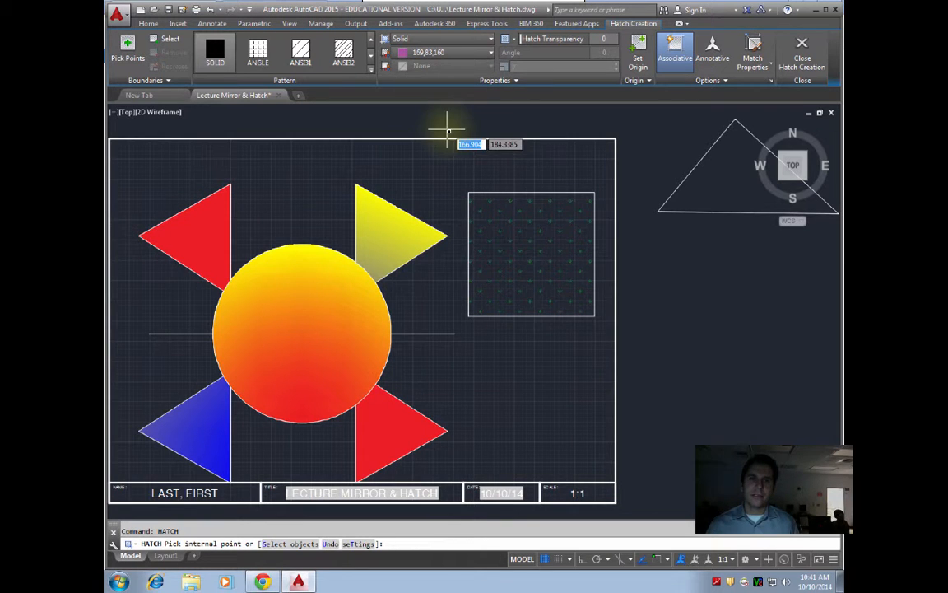
left_click(716, 180)
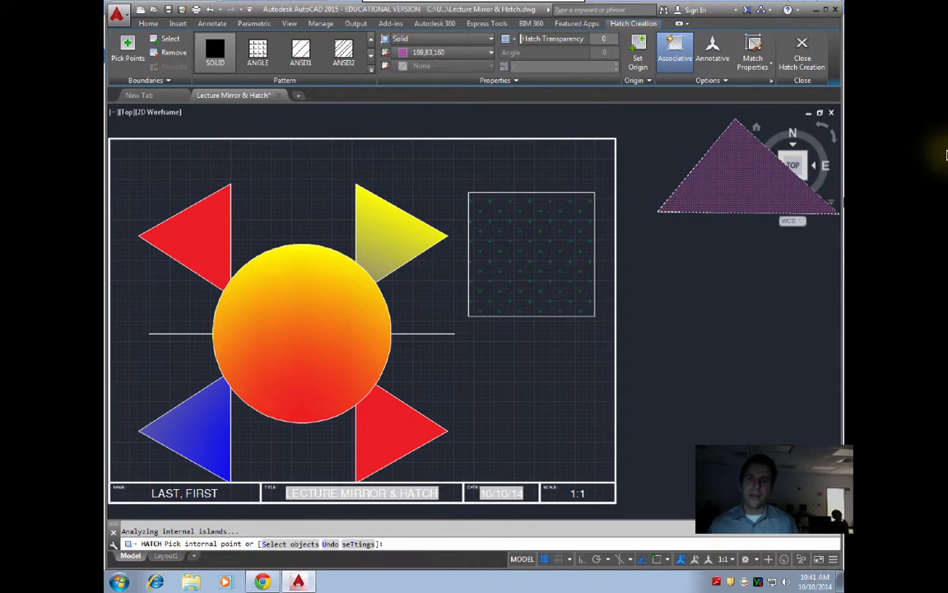
key("Return")
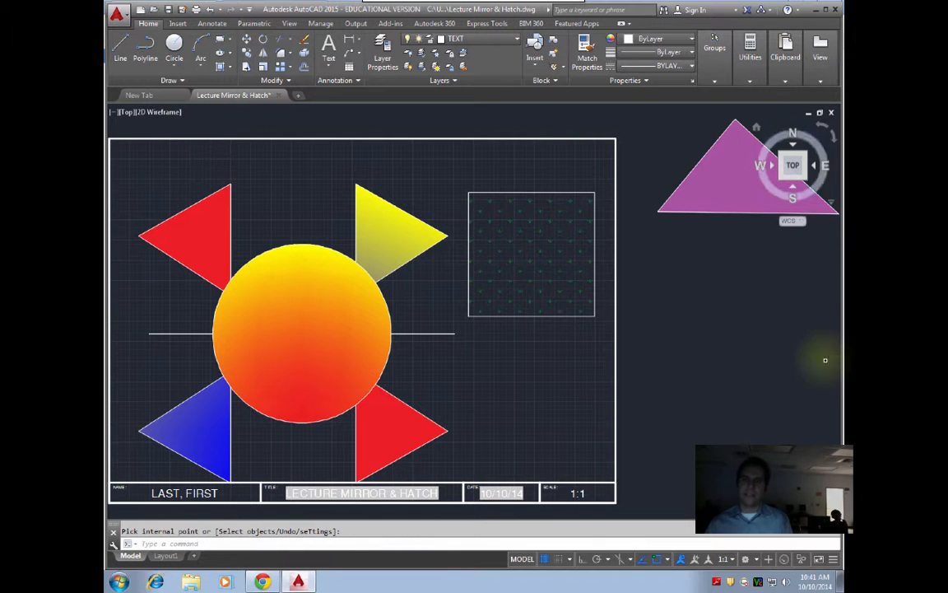